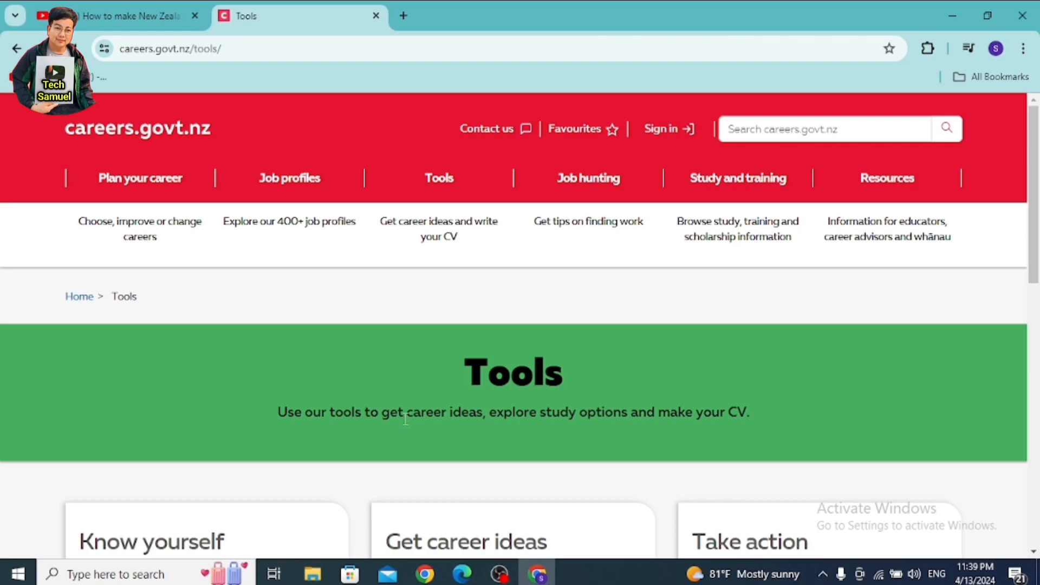
scroll(412, 308, "down", 6)
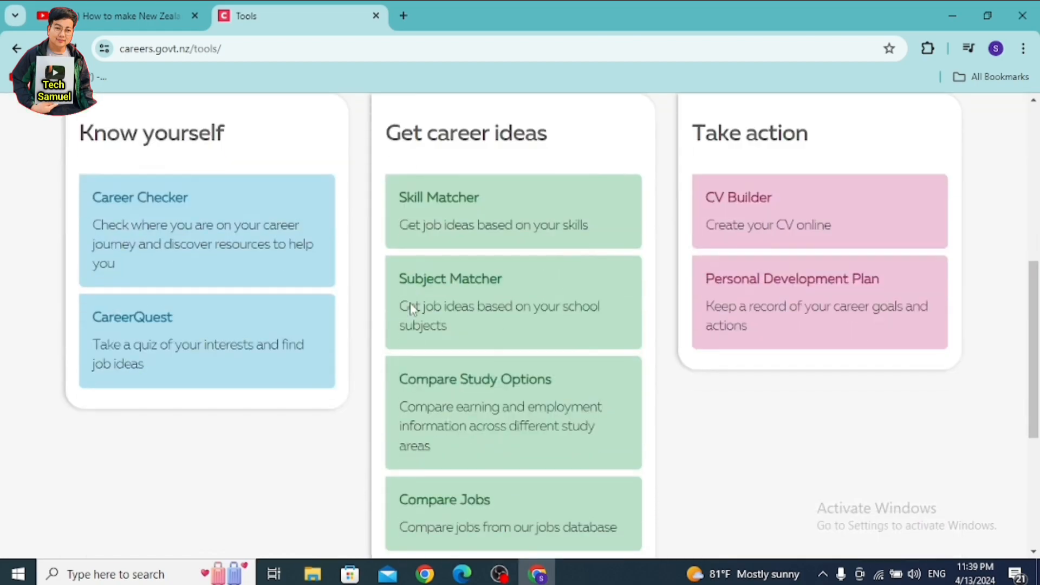
scroll(412, 308, "up", 6)
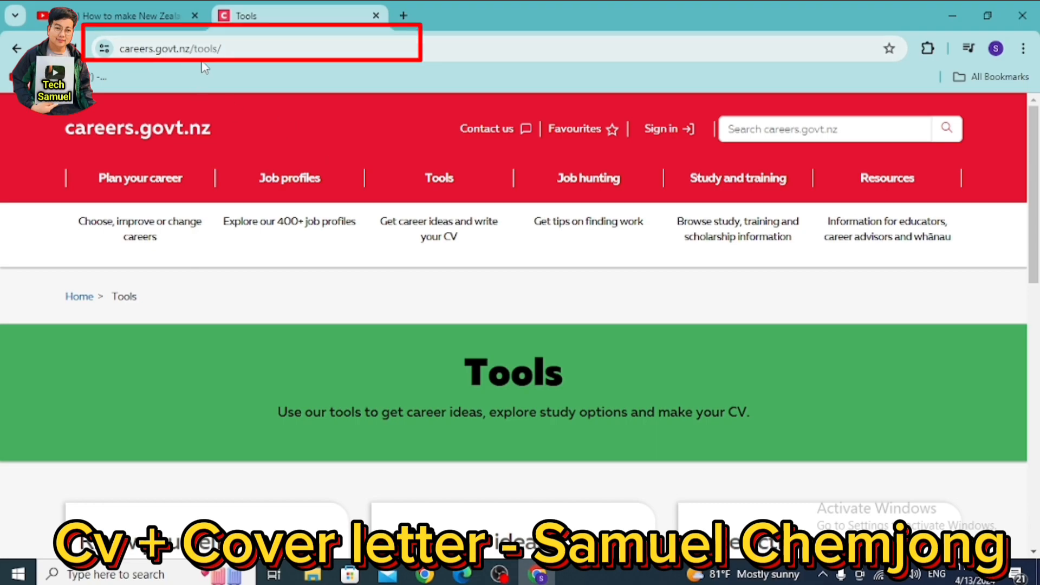
left_click_drag(247, 47, 106, 51)
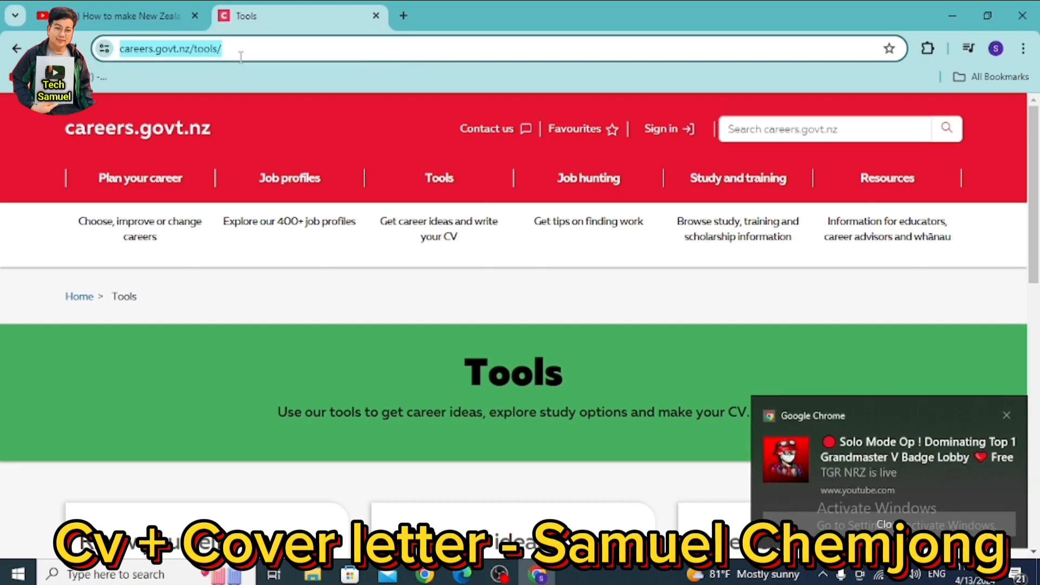
left_click(945, 359)
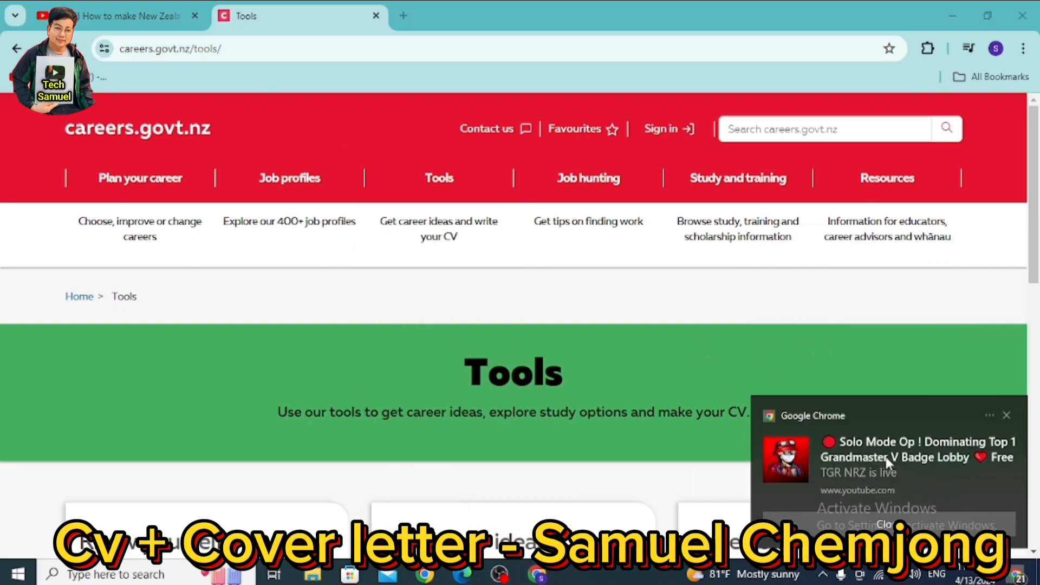
left_click(254, 48)
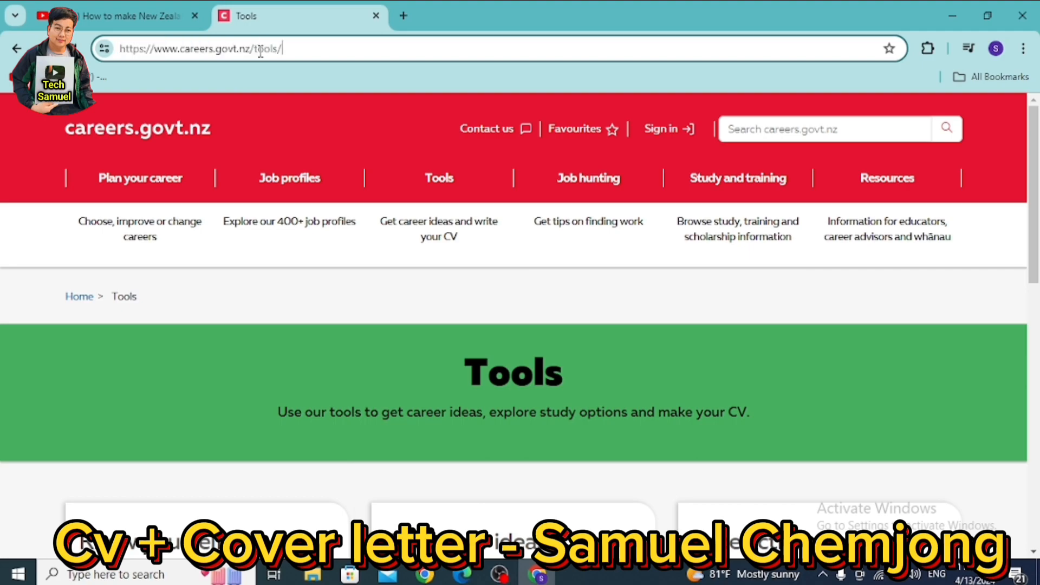
key("Return")
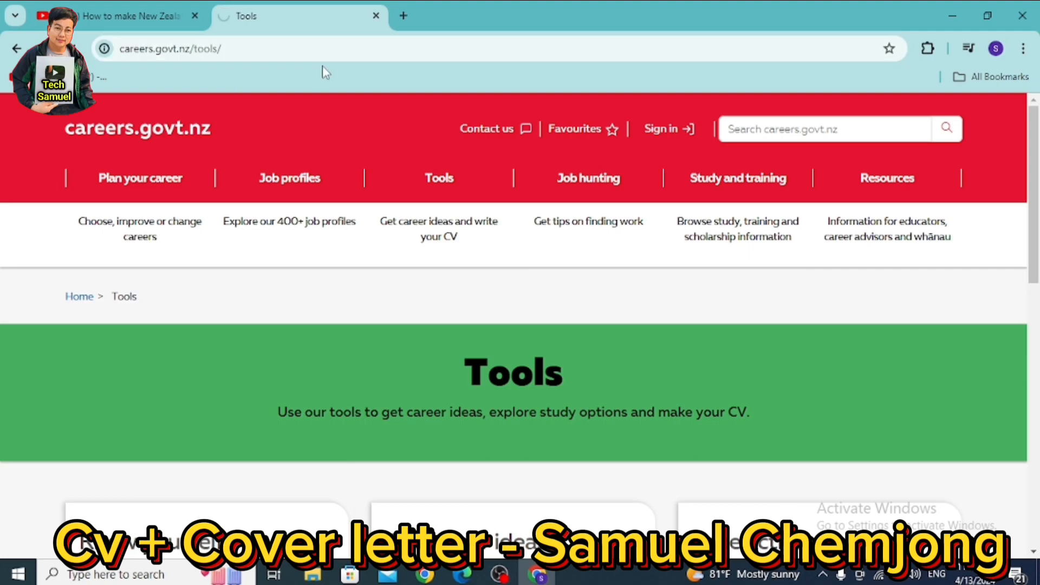
scroll(359, 262, "down", 5)
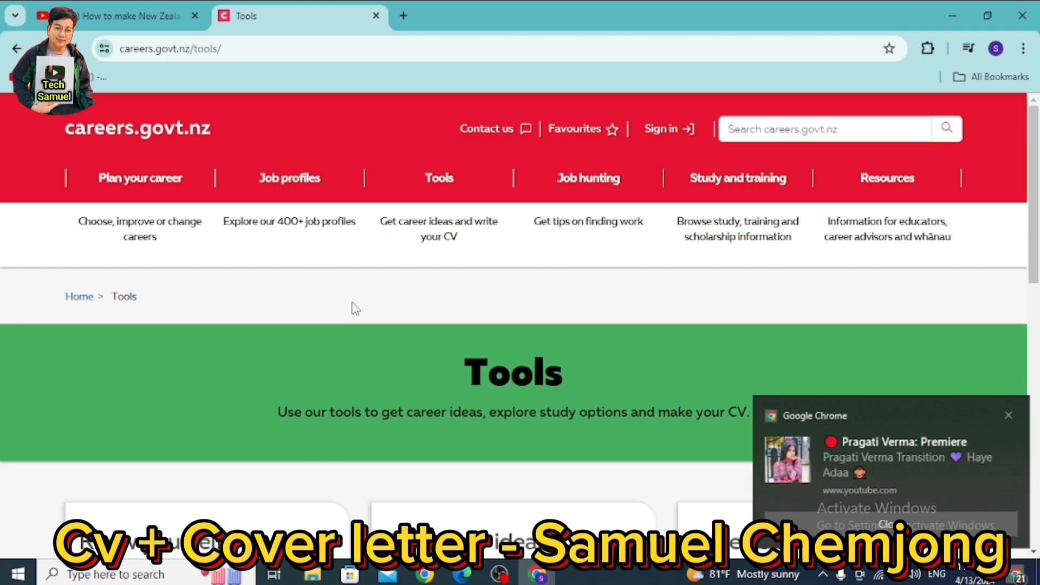
left_click(889, 524)
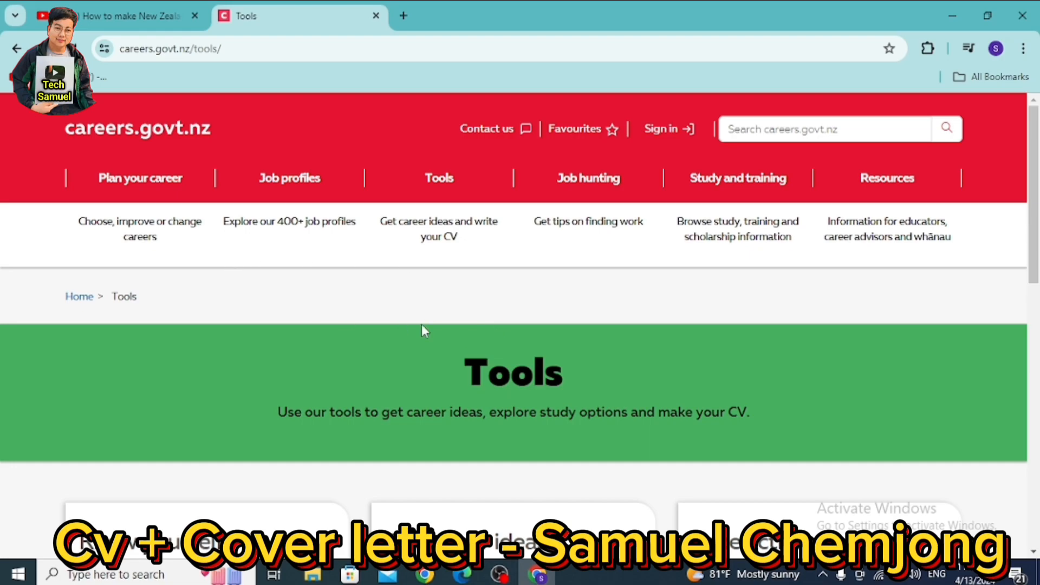
- Reopen the Tools page and launch CV Builder from its Take action card
scroll(400, 364, "down", 6)
scroll(399, 366, "up", 6)
mouse_move(443, 180)
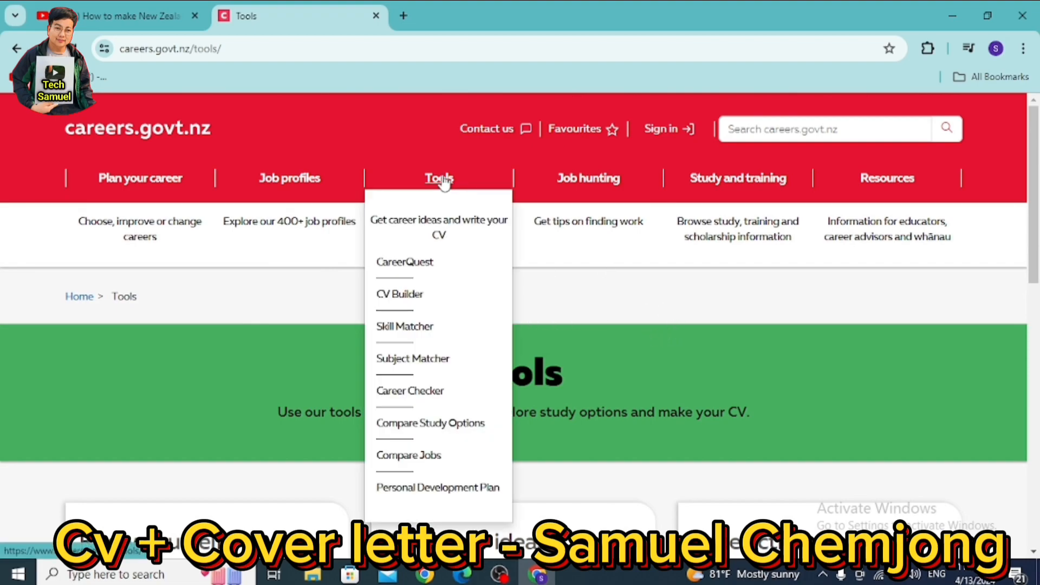
left_click(443, 180)
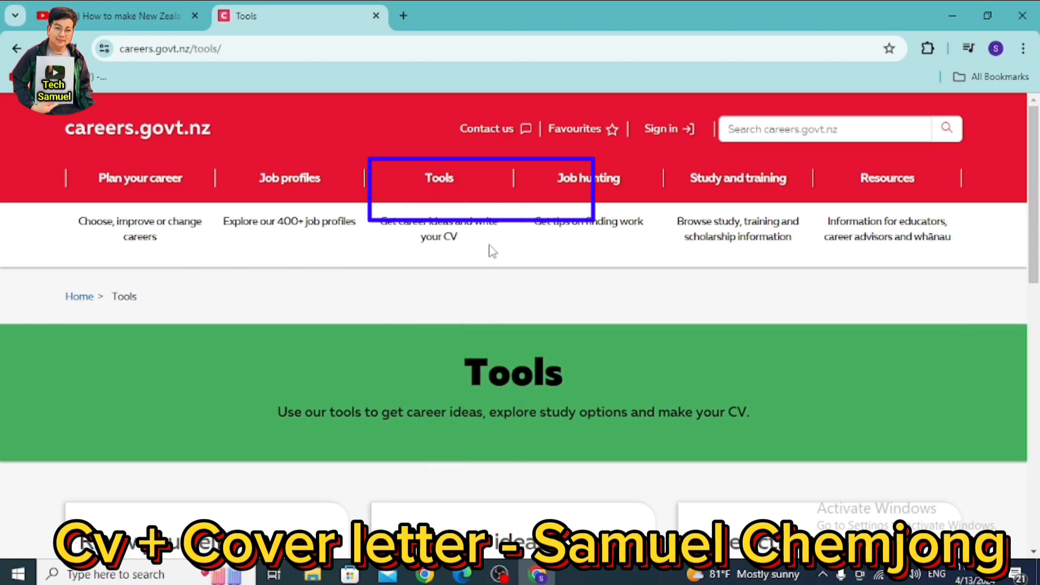
scroll(490, 249, "down", 4)
scroll(490, 249, "down", 4)
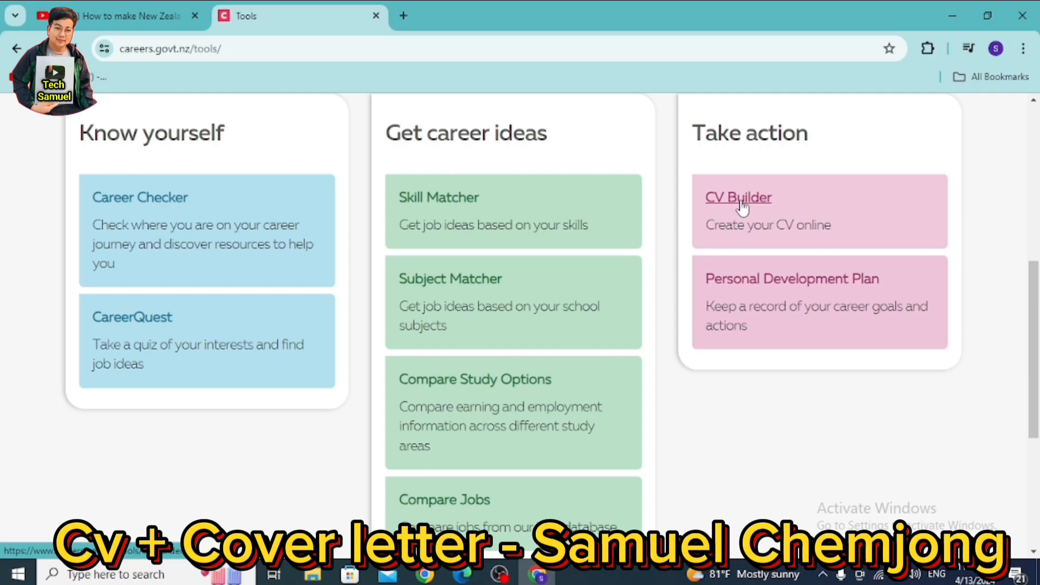
scroll(713, 274, "down", 5)
scroll(715, 271, "up", 8)
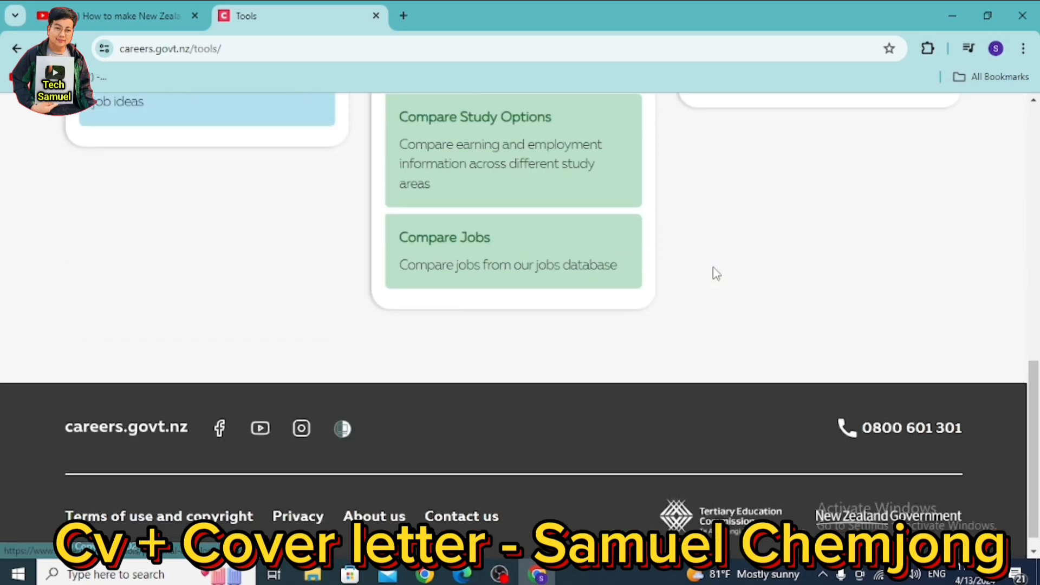
left_click(738, 332)
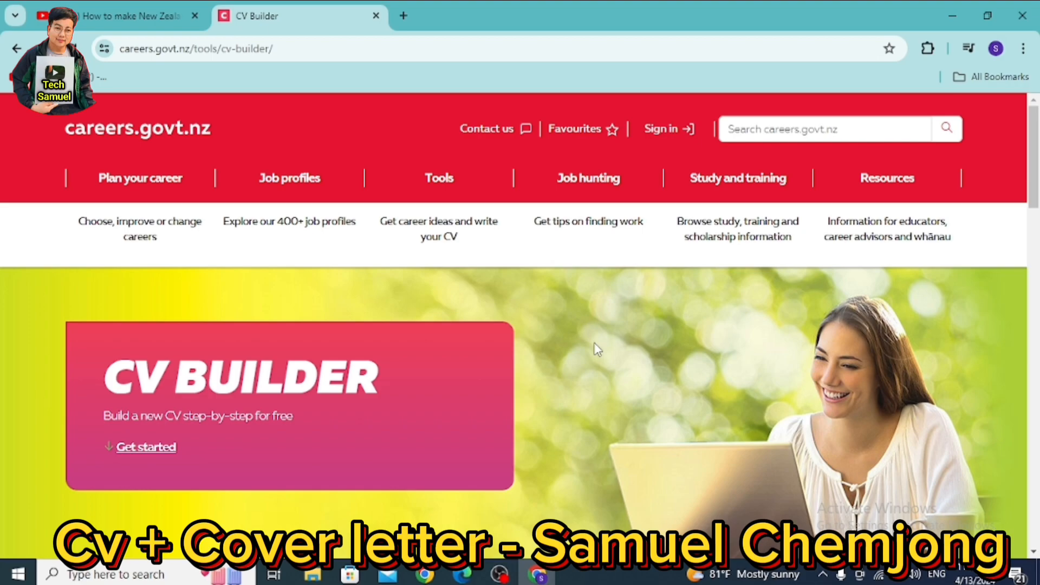
- Start a new account from the 'create an account' link under 'Get started with CV Builder'
scroll(598, 350, "down", 15)
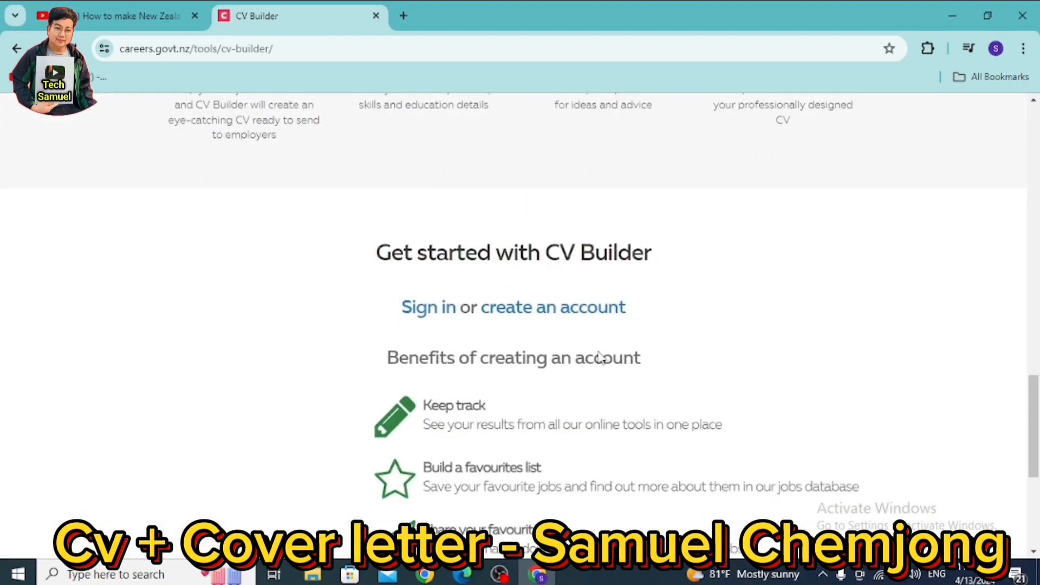
scroll(598, 355, "up", 6)
scroll(599, 352, "down", 9)
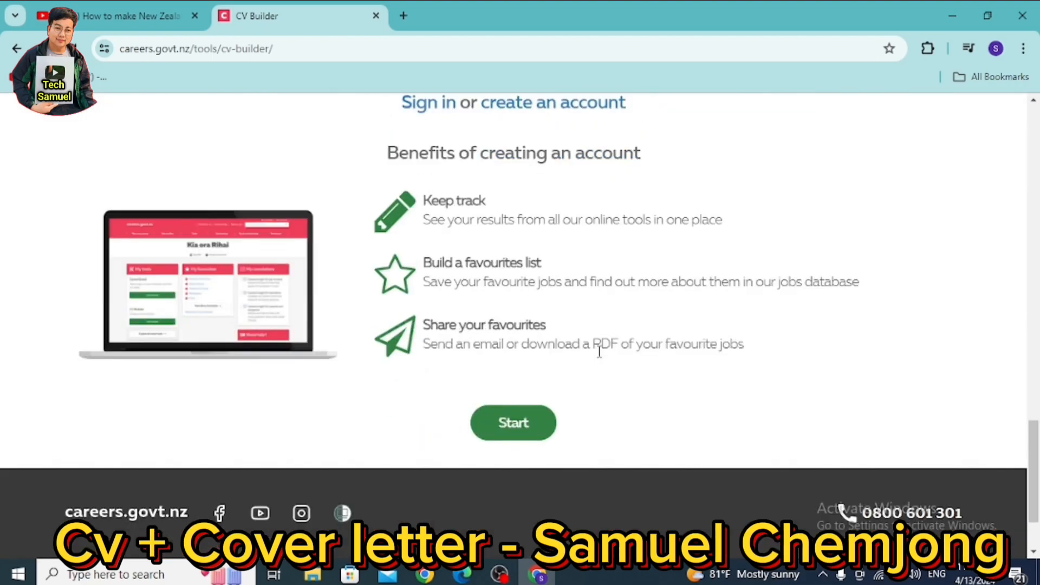
scroll(600, 353, "up", 20)
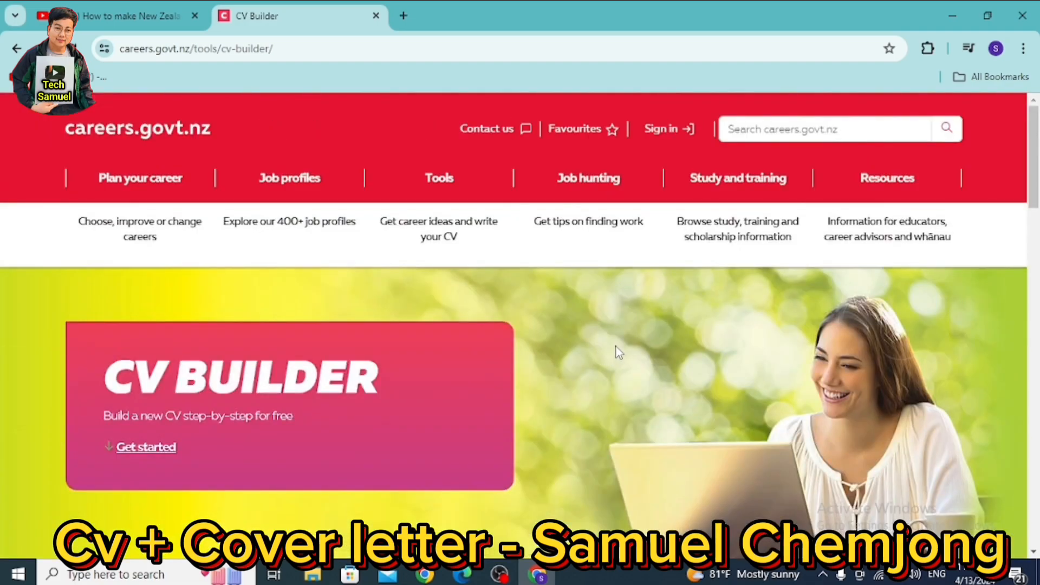
scroll(616, 349, "down", 10)
scroll(618, 352, "down", 12)
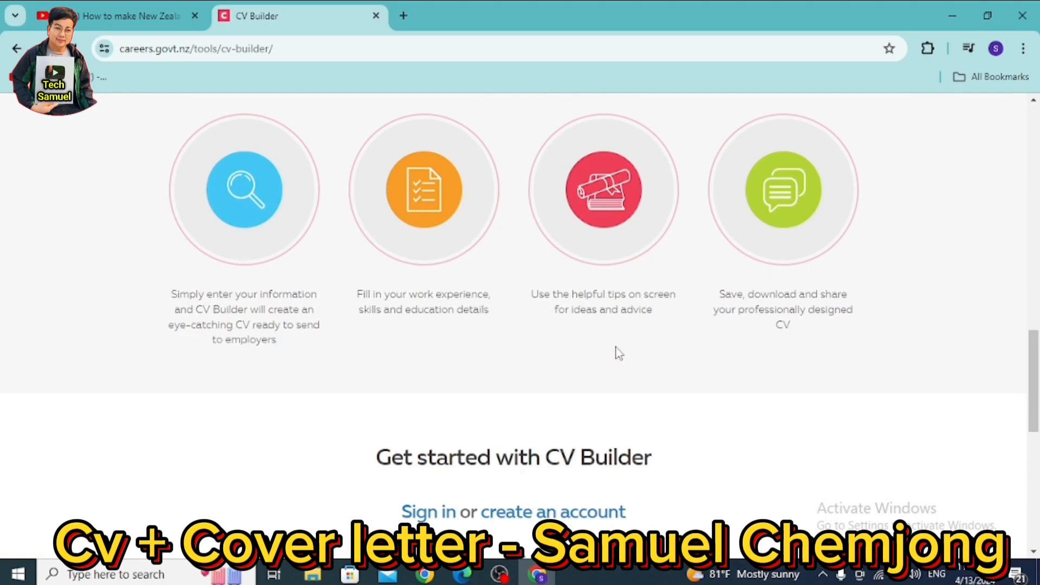
scroll(618, 353, "up", 4)
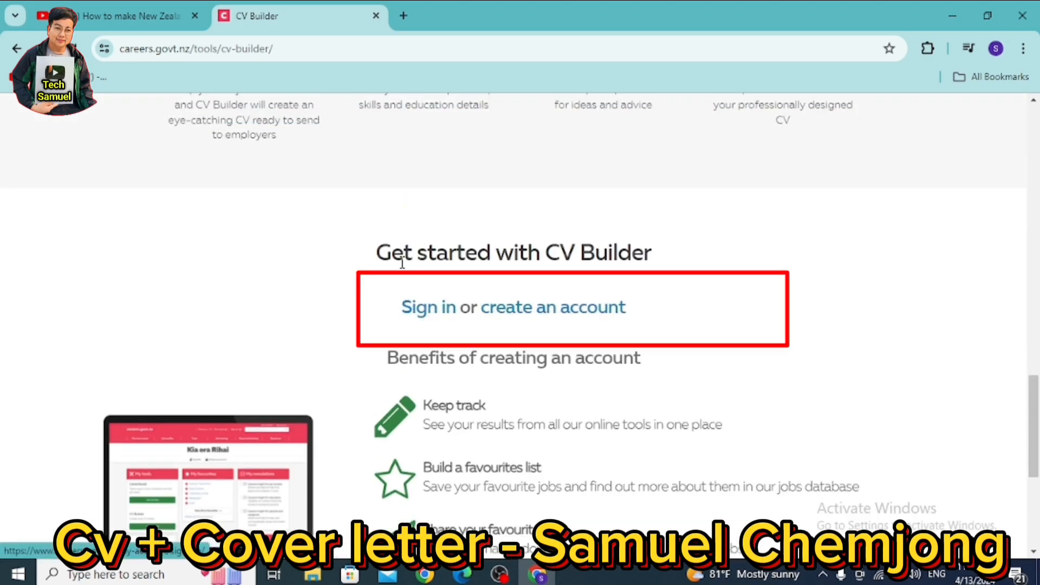
left_click_drag(643, 256, 676, 267)
left_click(727, 316)
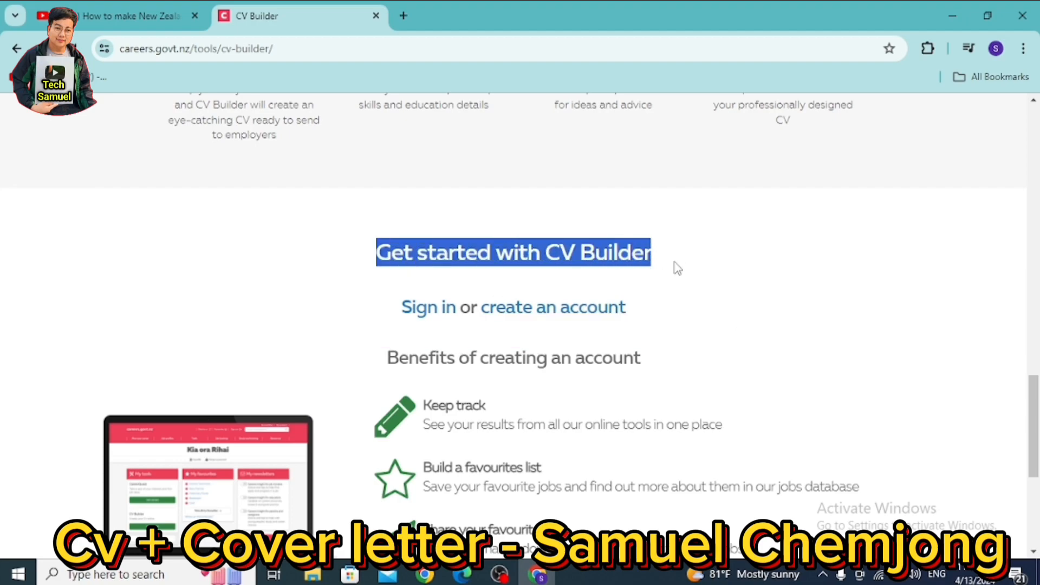
left_click(643, 307)
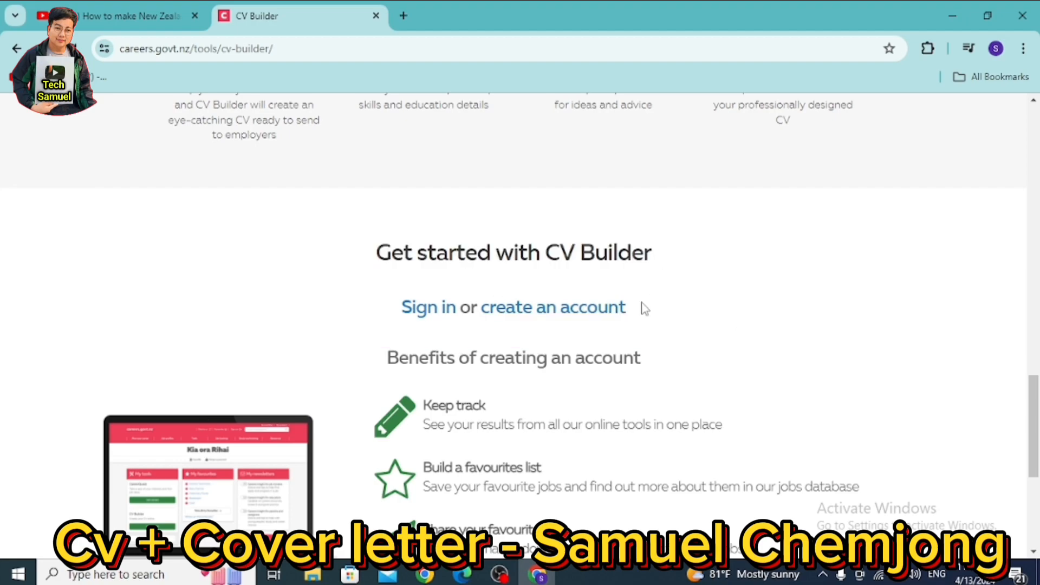
left_click(558, 313)
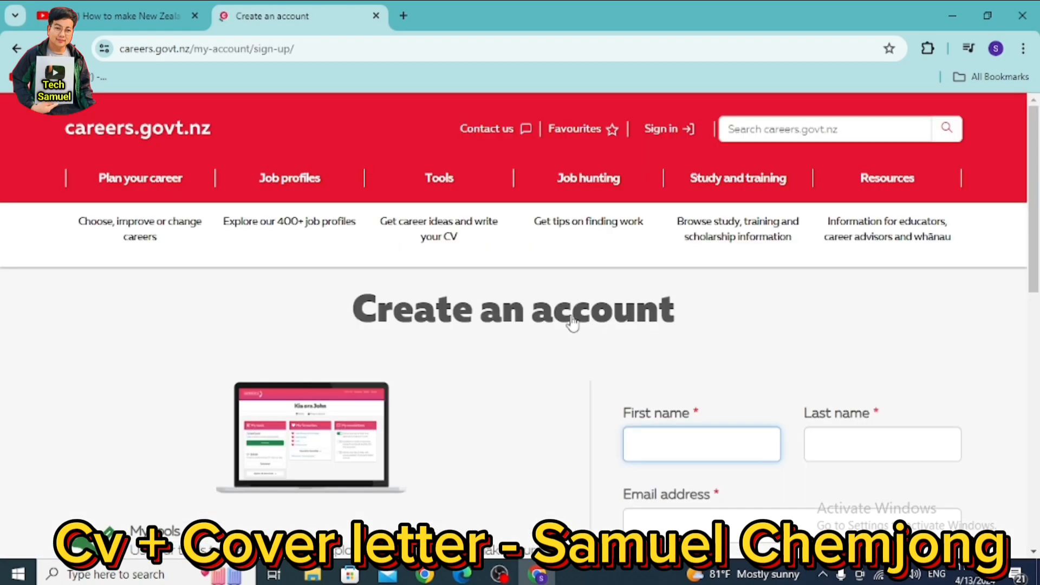
- Enter the user's first name, last name and e-mail address in the sign-up form
scroll(628, 303, "down", 4)
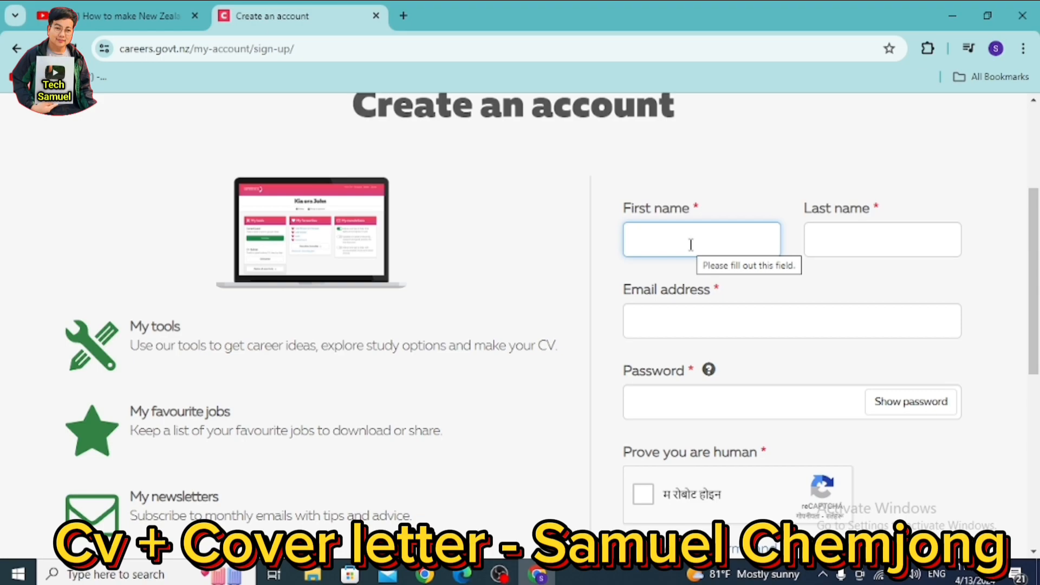
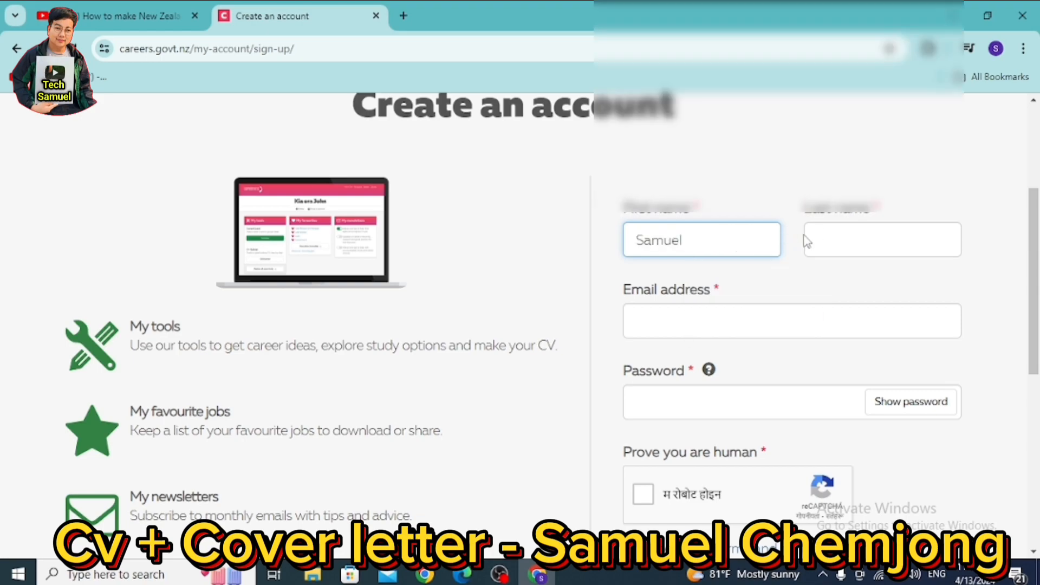
left_click(843, 237)
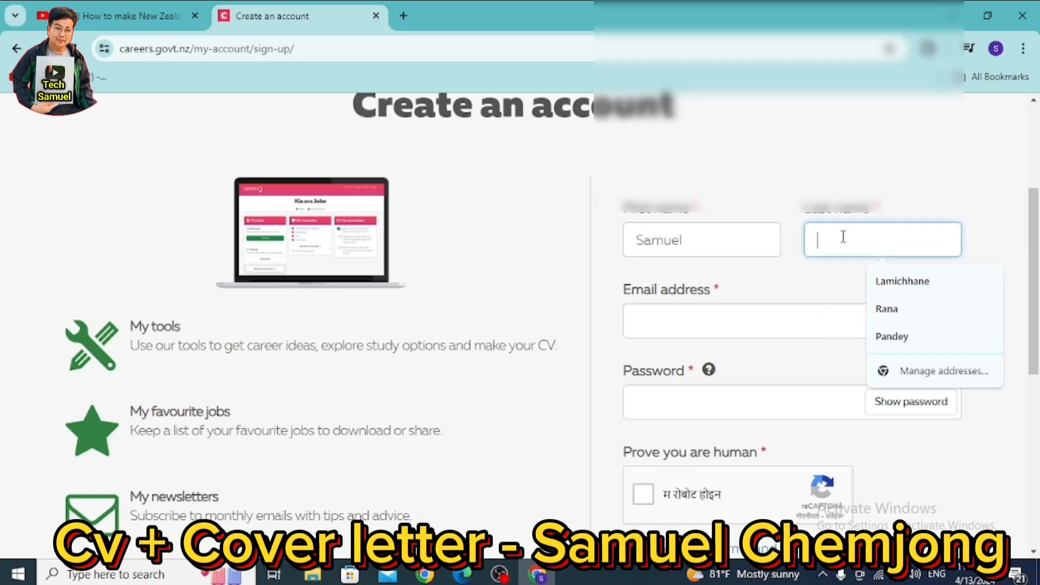
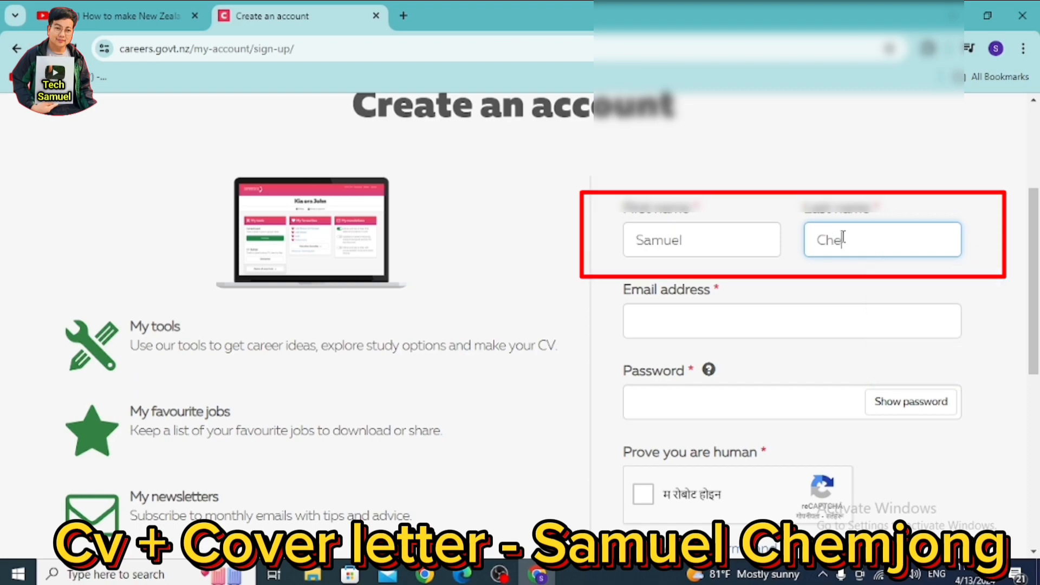
left_click(701, 319)
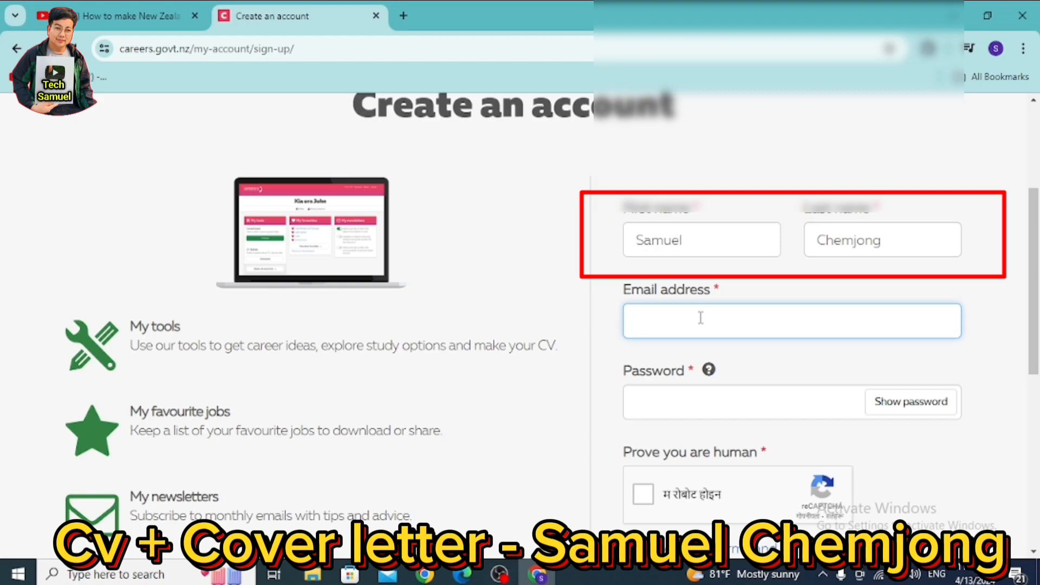
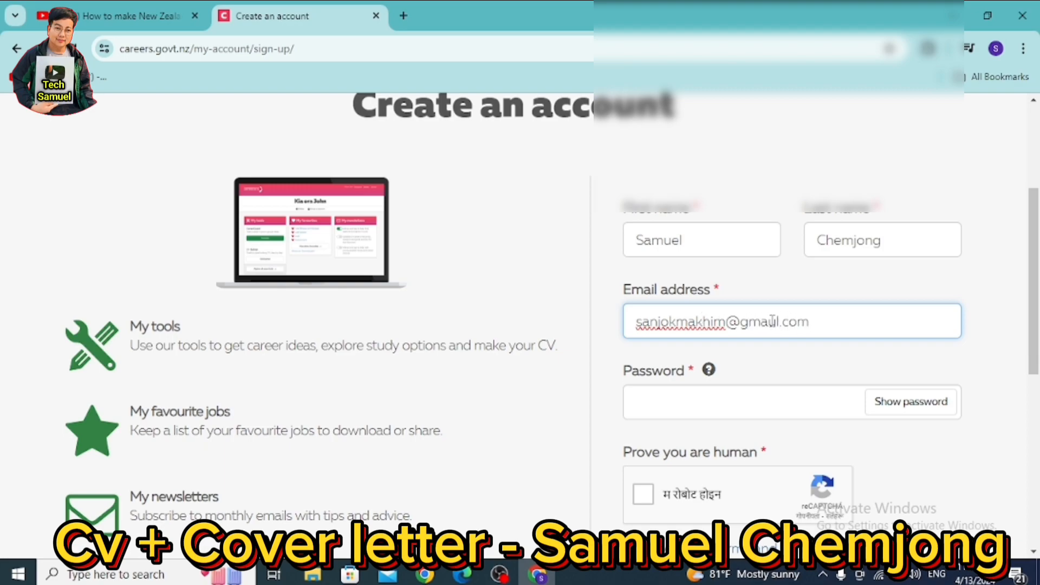
- Fix the misspelled 'gmaul' e-mail domain to 'gmail' and enter the account password
left_click(779, 322)
key("BackSpace")
type("i")
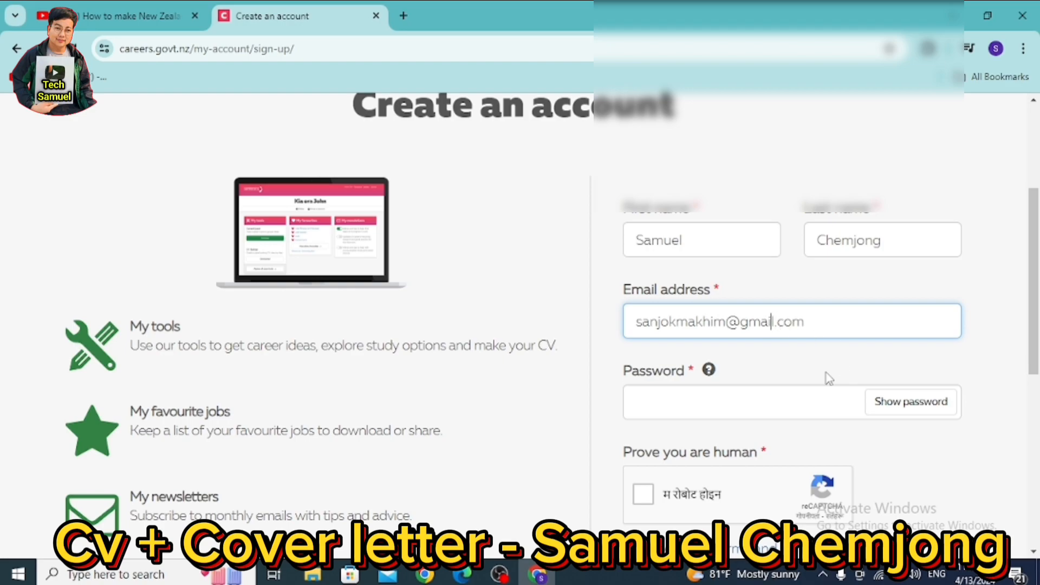
left_click(699, 402)
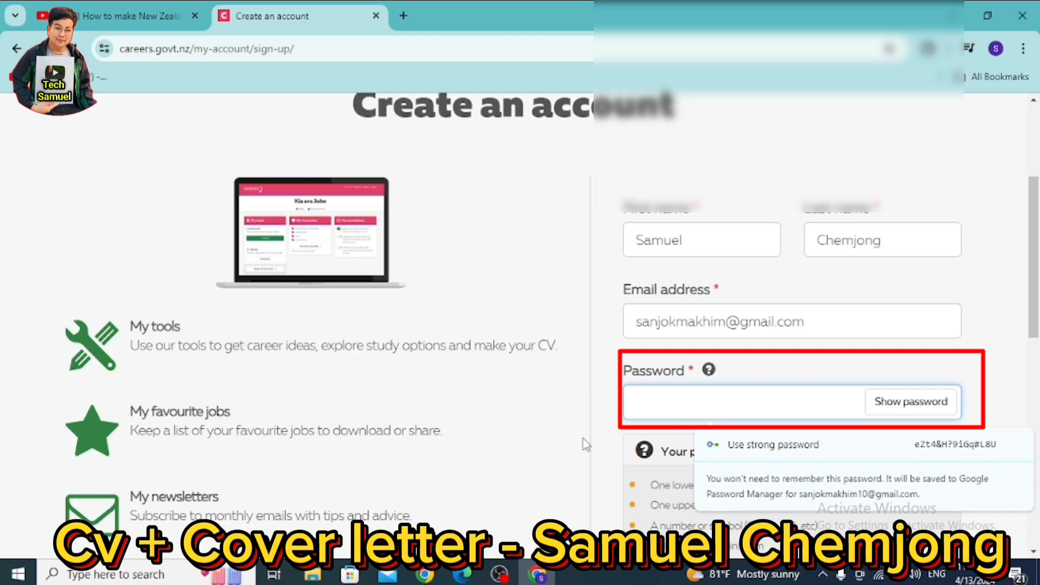
type("*****")
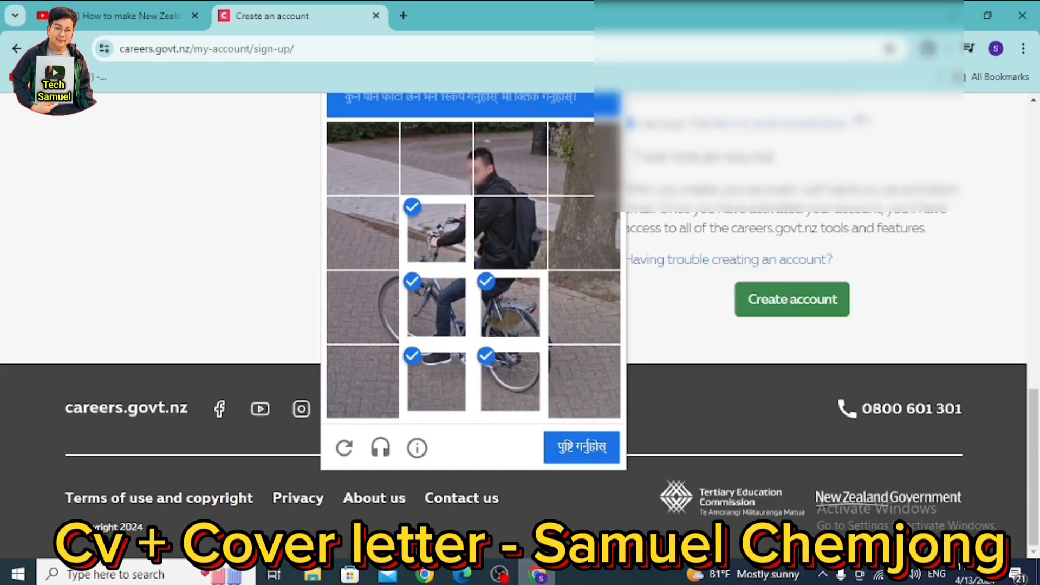
scroll(713, 409, "up", 3)
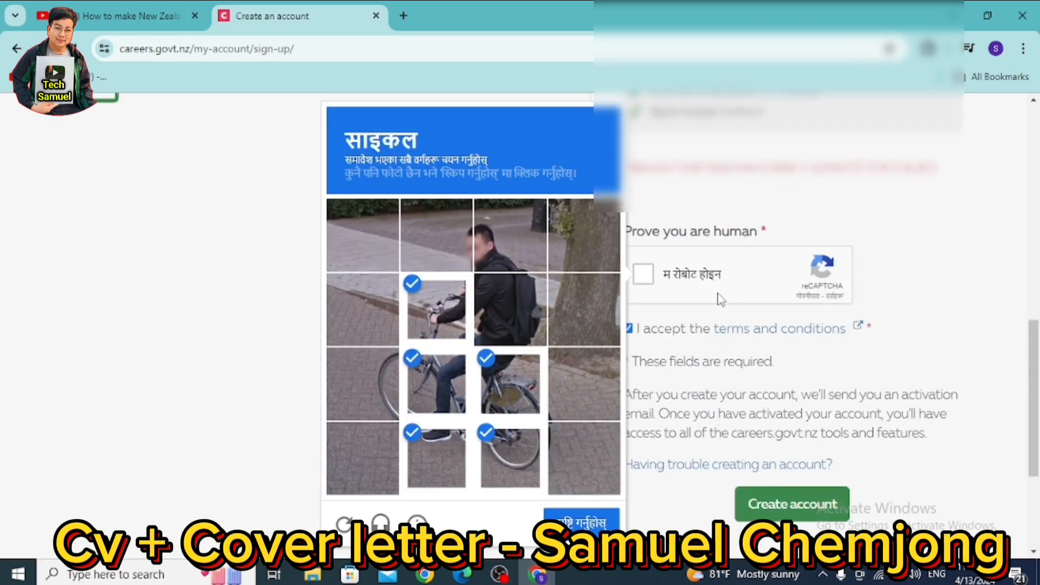
- Solve and verify the reCAPTCHA bicycle challenge, then submit the form with Create account
scroll(703, 399, "up", 3)
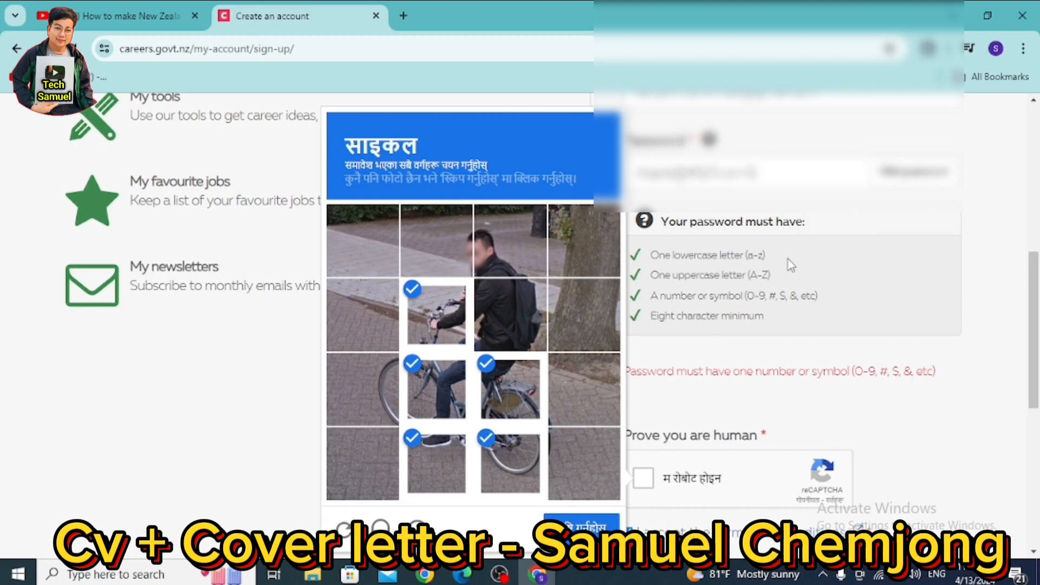
scroll(780, 325, "down", 3)
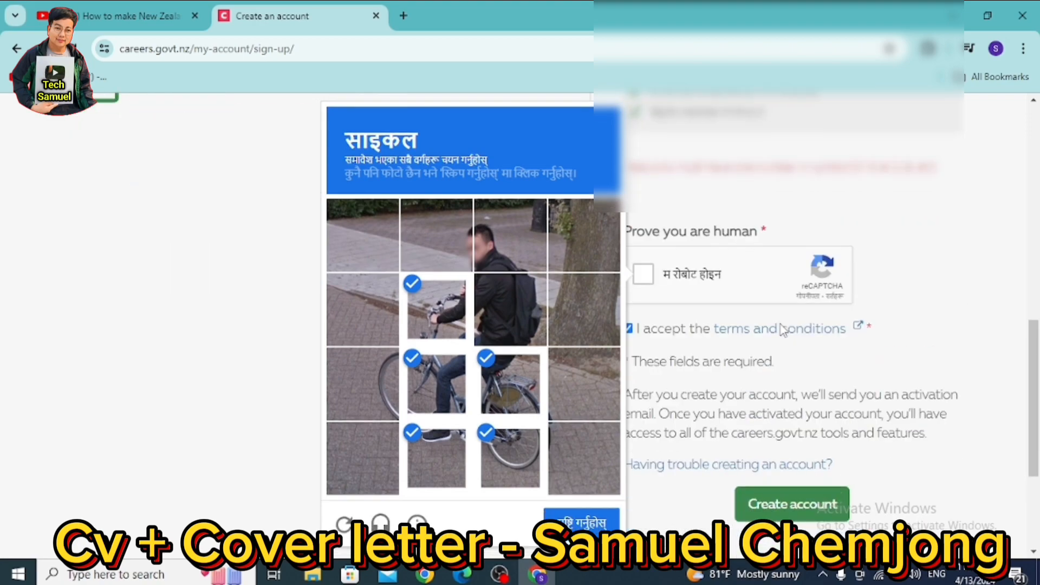
left_click(642, 268)
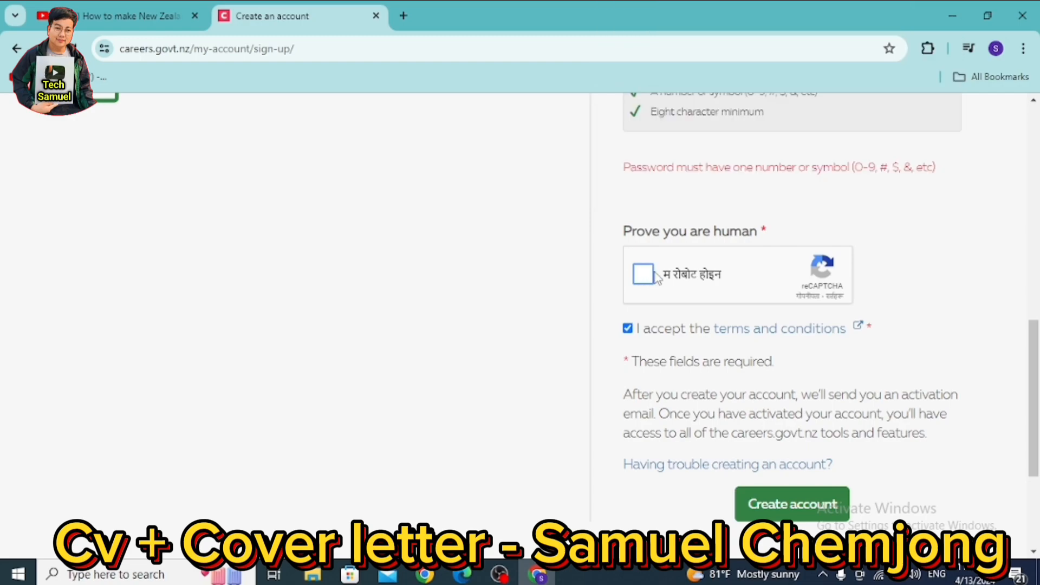
left_click(644, 275)
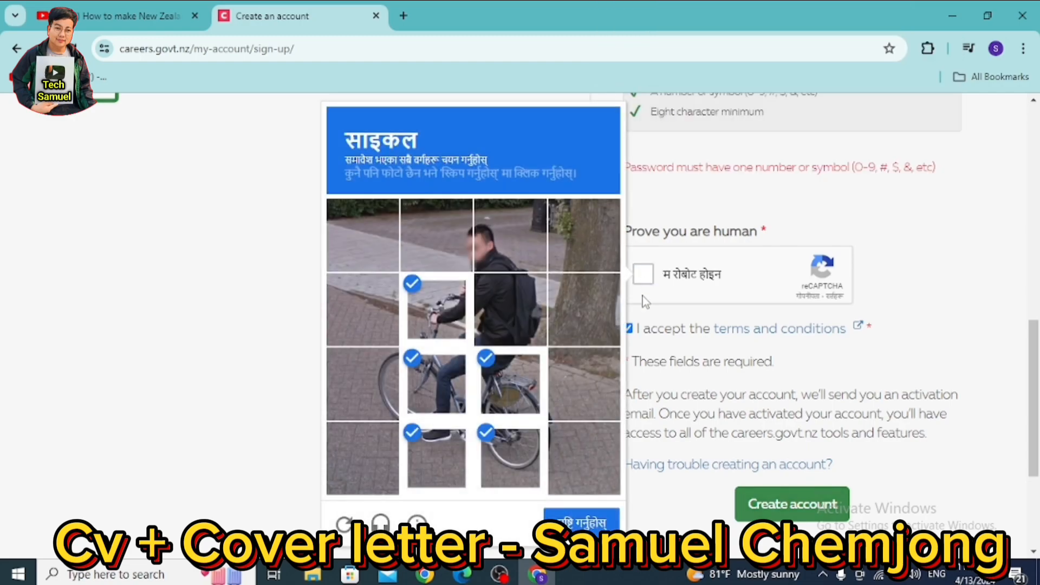
left_click(648, 277)
left_click(648, 278)
left_click(610, 522)
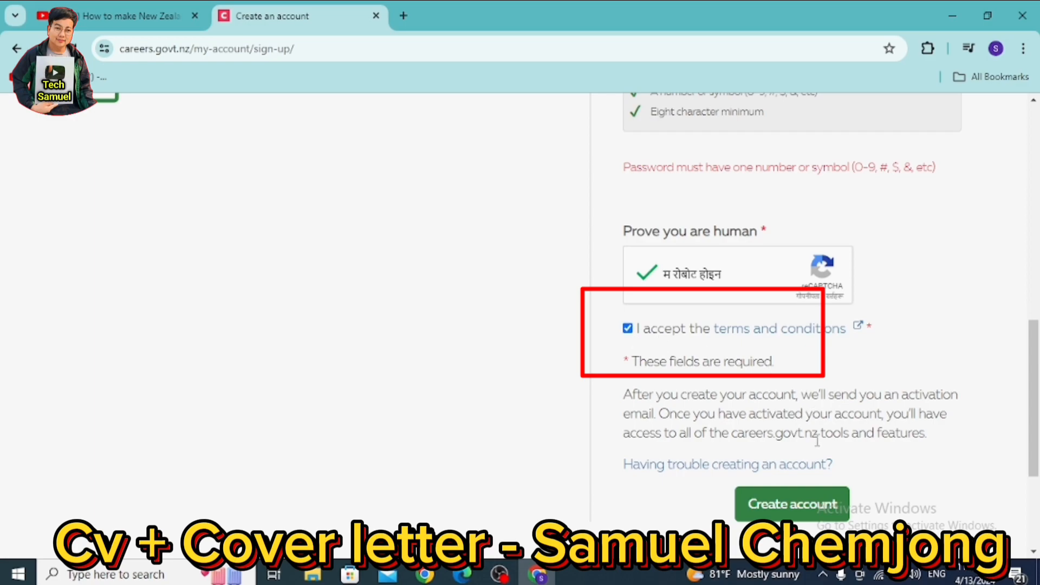
left_click(782, 501)
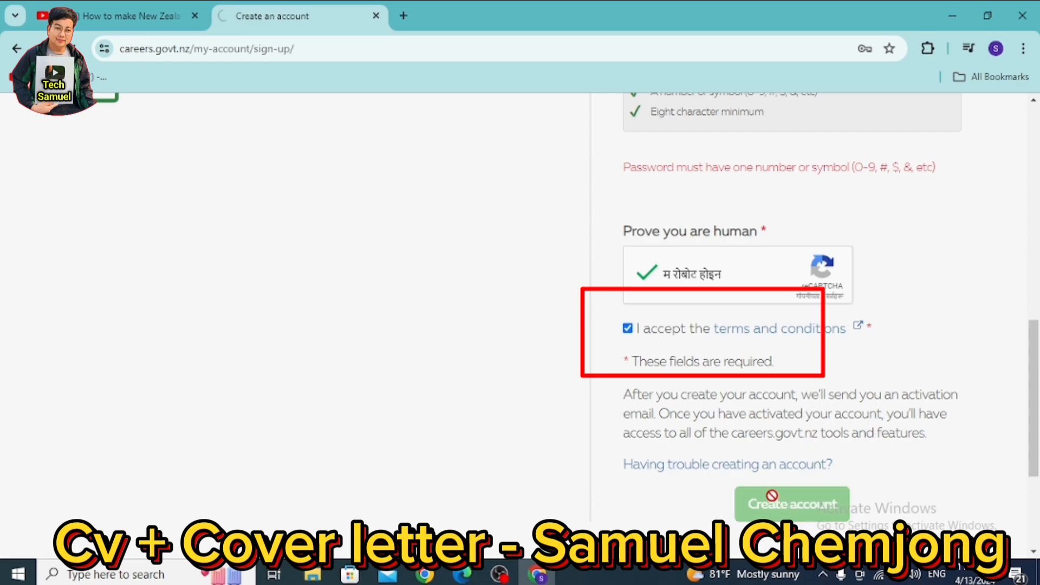
scroll(740, 452, "up", 3)
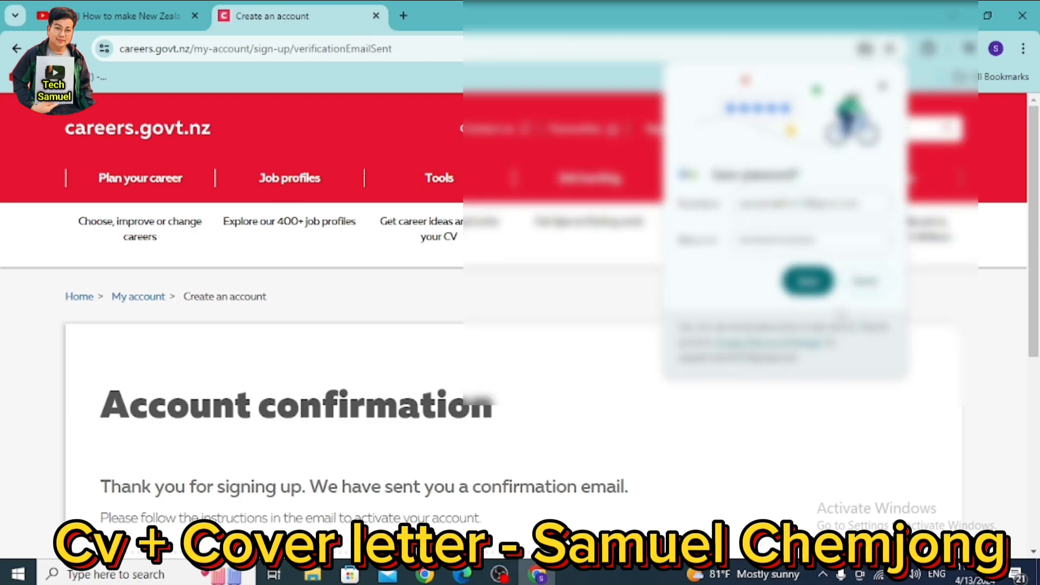
- Open the Careers New Zealand email in Gmail and follow 'Activate your account now'
left_click(403, 16)
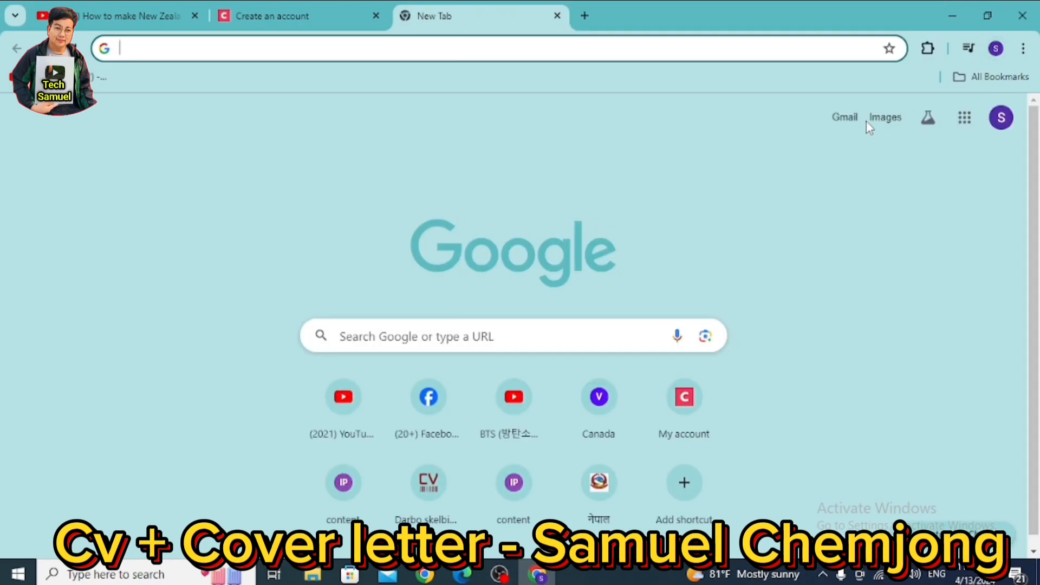
left_click(842, 124)
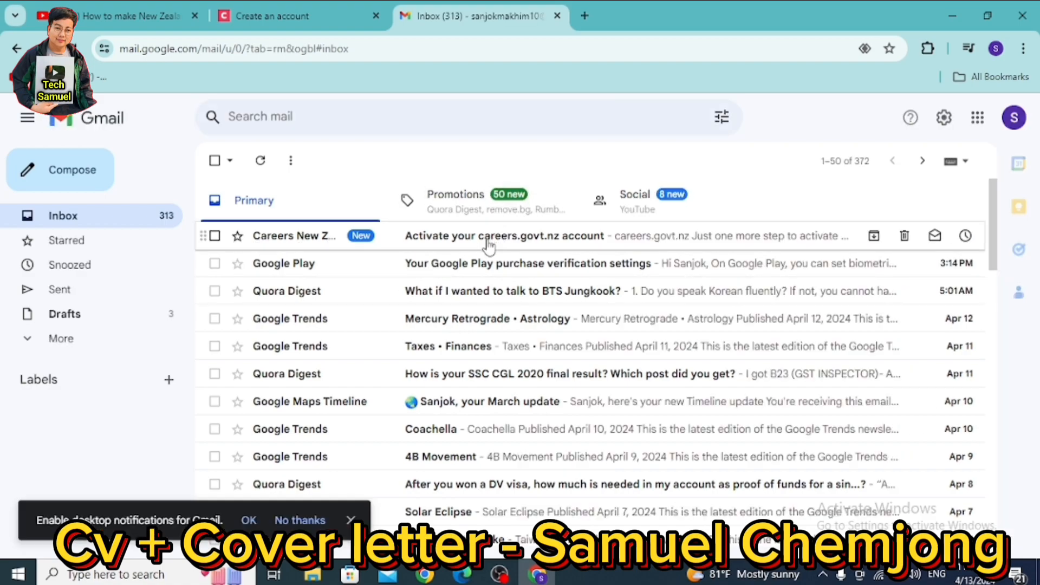
left_click(485, 244)
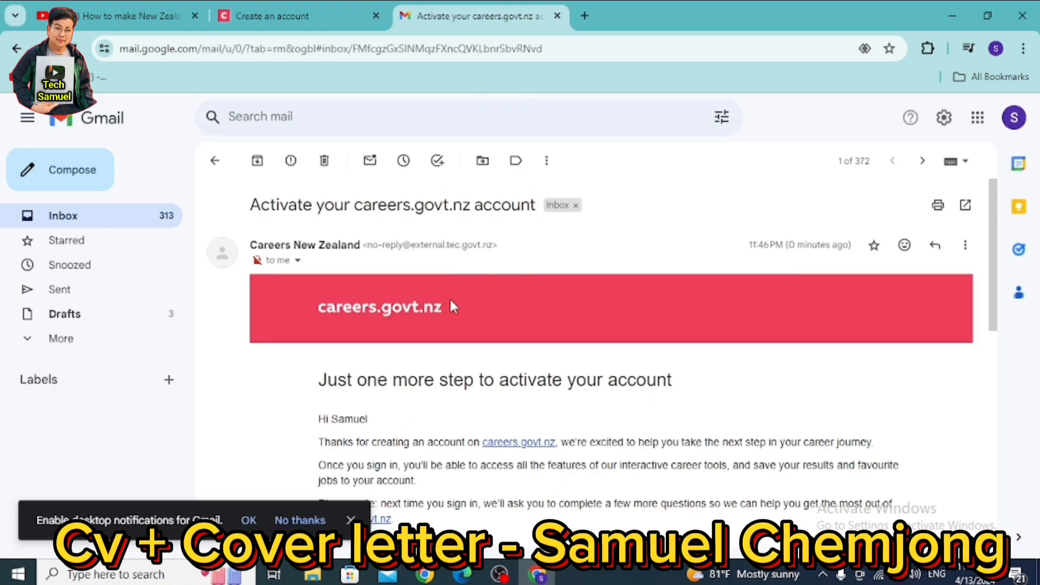
scroll(528, 386, "down", 4)
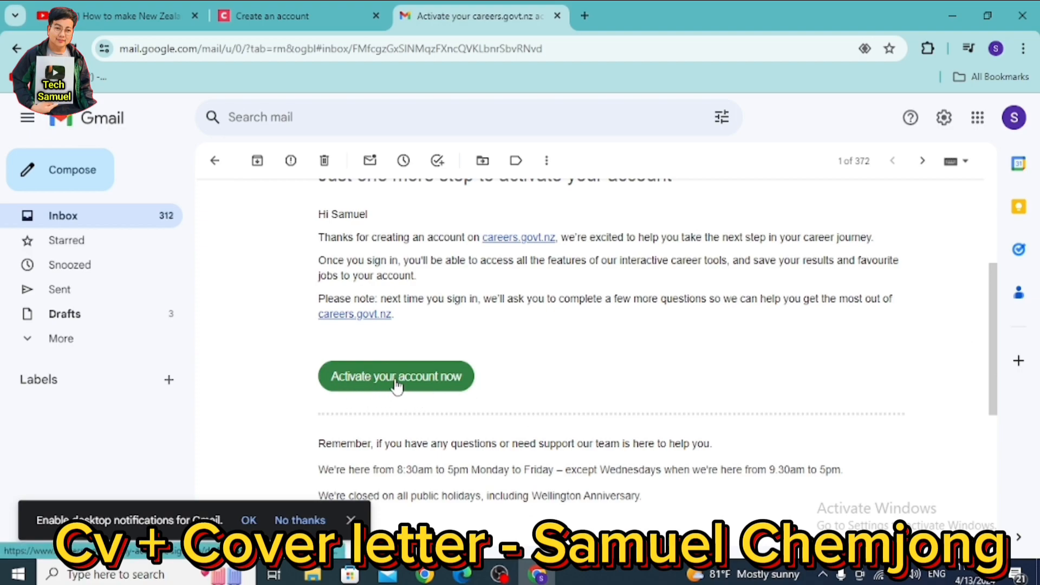
left_click(428, 383)
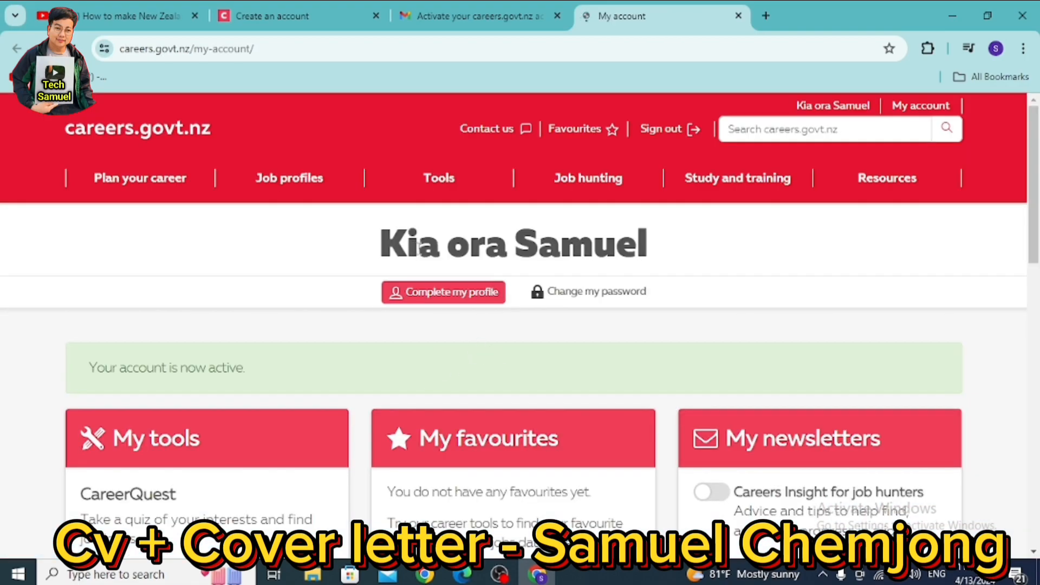
- Go from My account through the Tools menu to CV Builder, scrolled to its Start option
left_click_drag(691, 249, 357, 266)
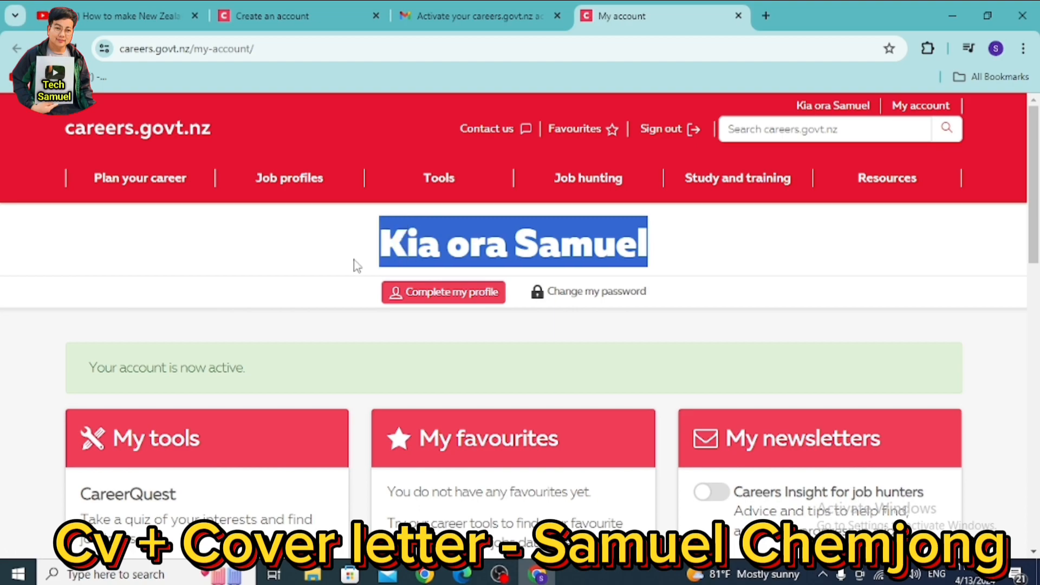
left_click(702, 258)
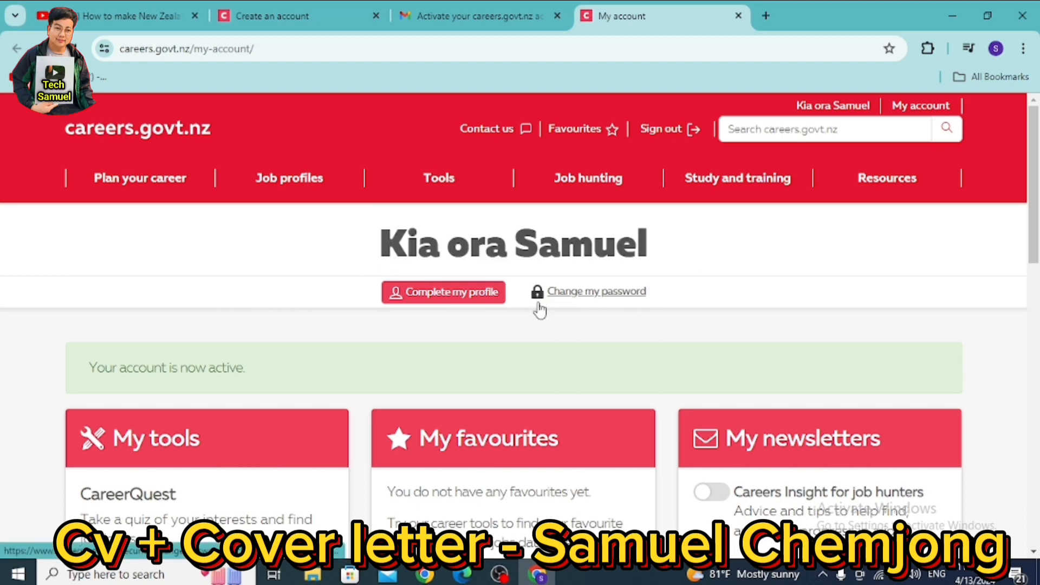
scroll(541, 310, "down", 6)
scroll(548, 307, "up", 7)
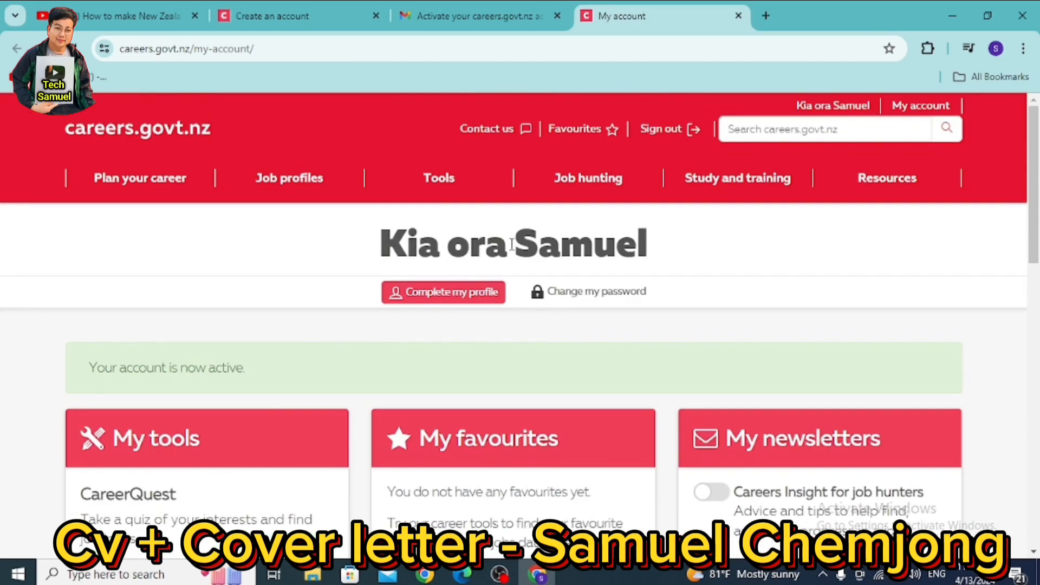
left_click(450, 184)
left_click(447, 184)
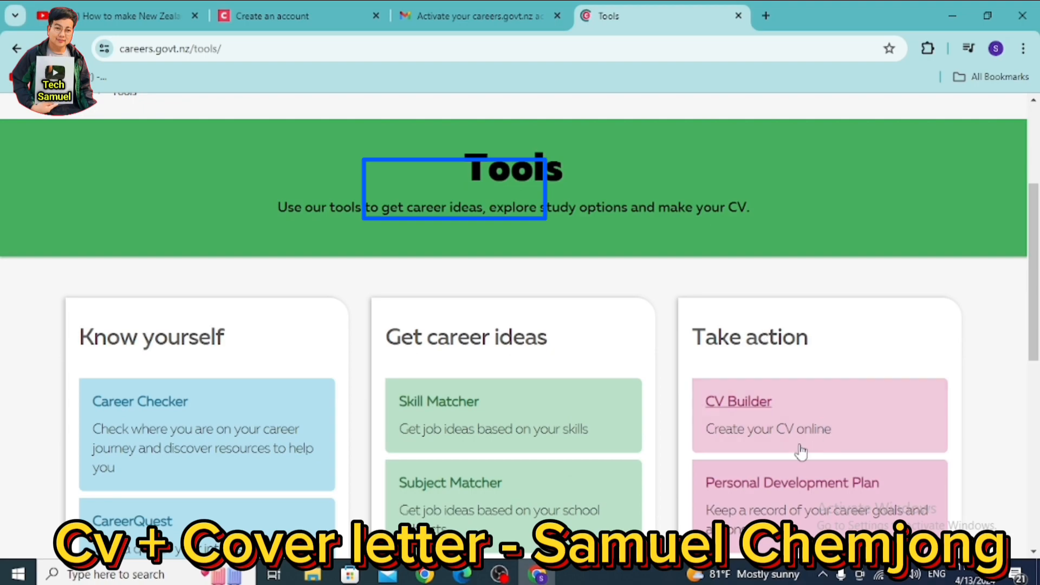
left_click(732, 401)
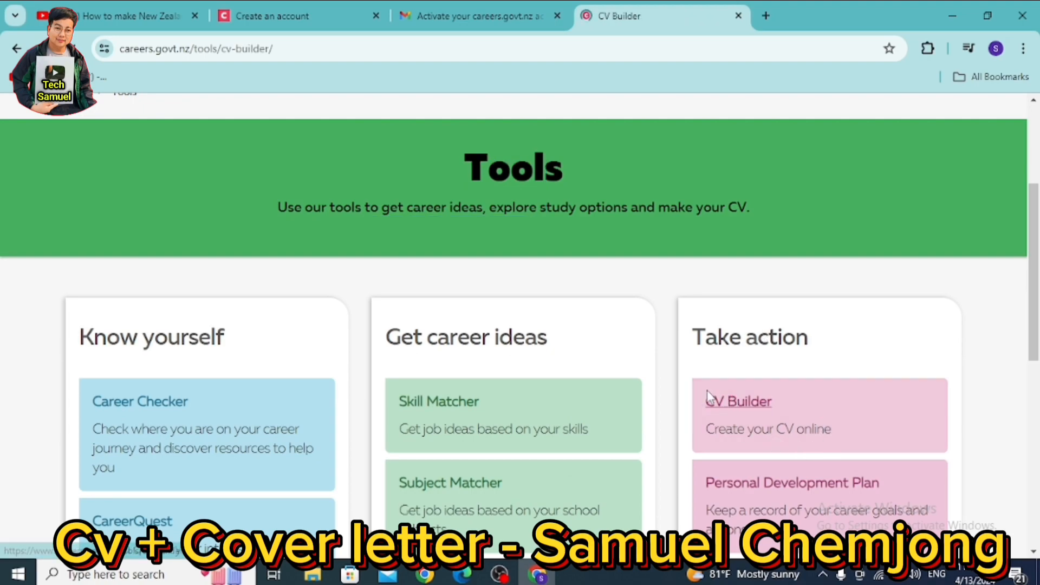
scroll(569, 350, "down", 10)
scroll(569, 352, "down", 3)
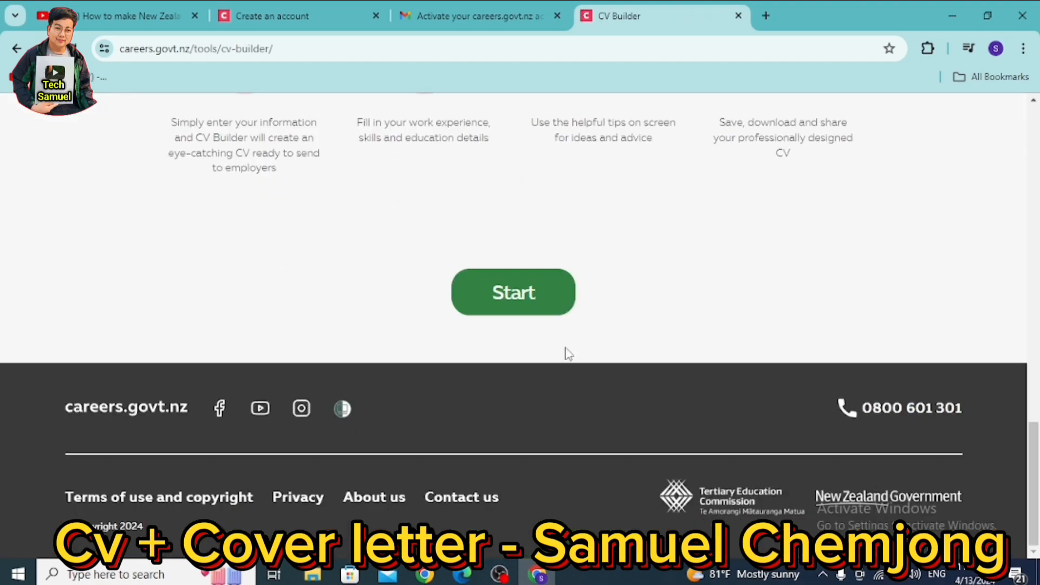
- Start a new CV and get past the welcome tips with LET'S GO!
left_click(517, 296)
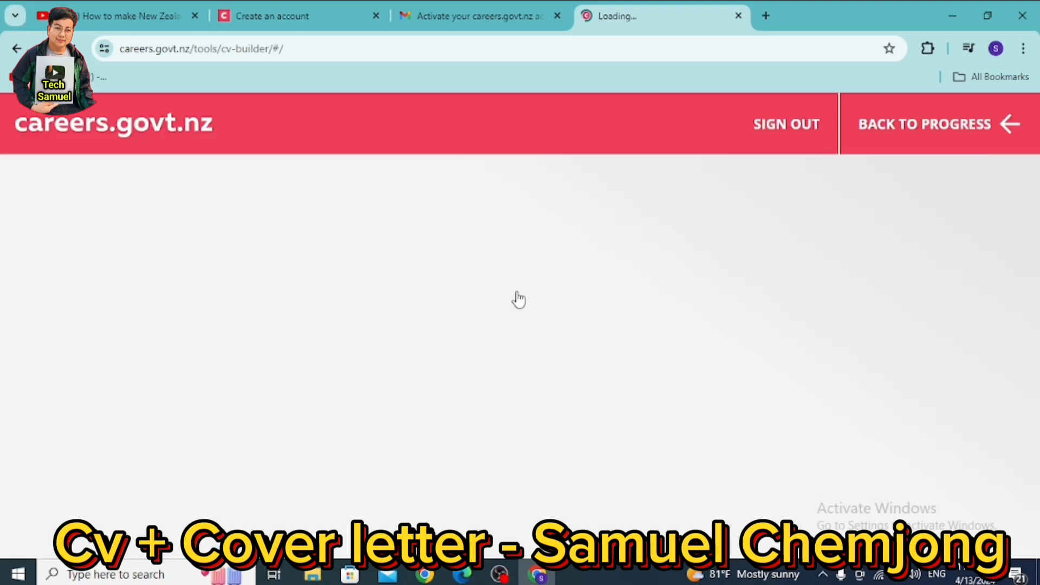
scroll(518, 298, "down", 3)
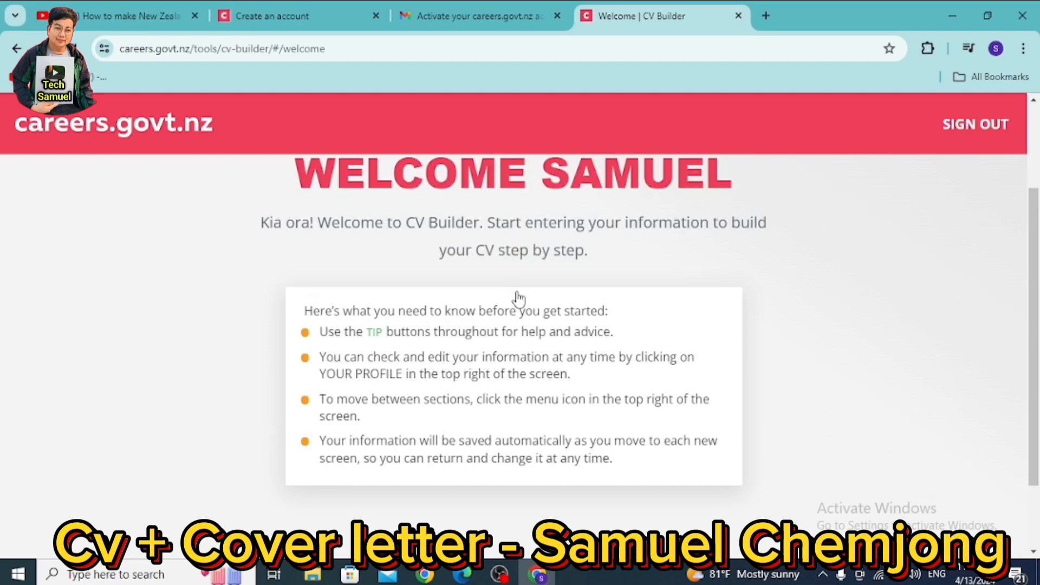
scroll(514, 299, "down", 4)
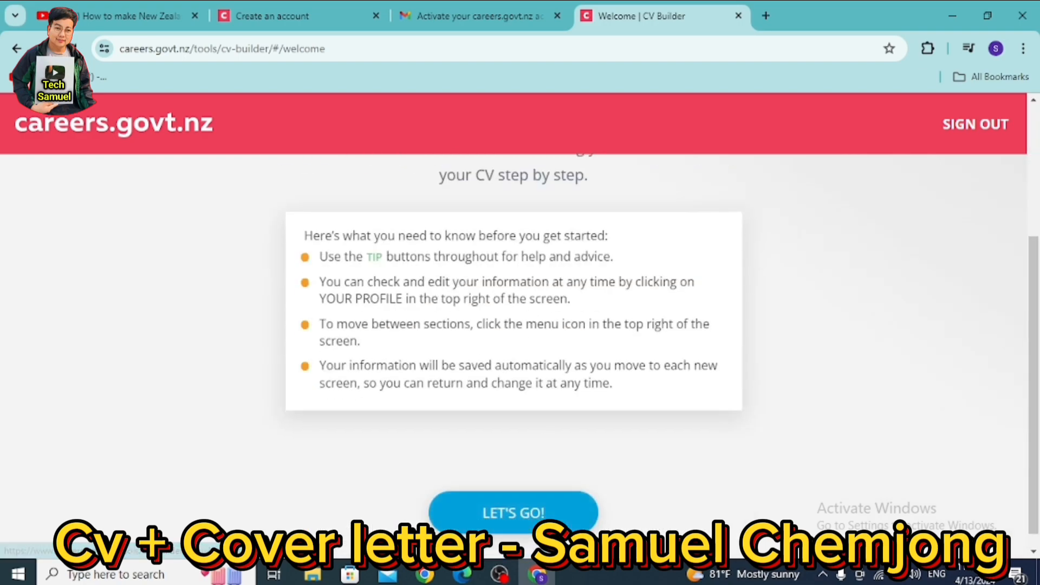
left_click(511, 509)
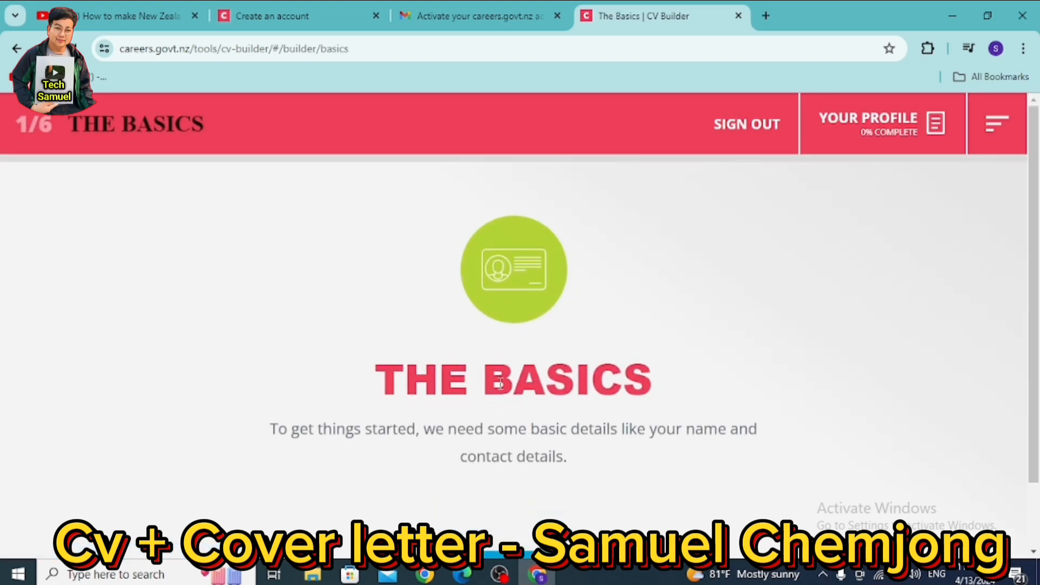
scroll(644, 422, "down", 1)
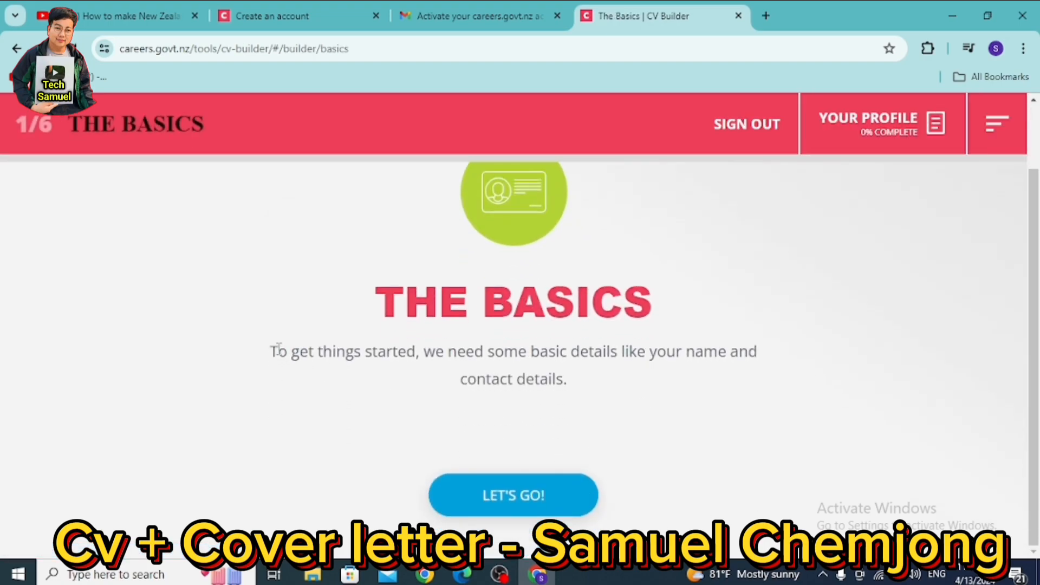
left_click_drag(364, 352, 679, 412)
left_click(679, 413)
- Begin The Basics, keep the prefilled name, and continue to Contact Details
left_click(504, 498)
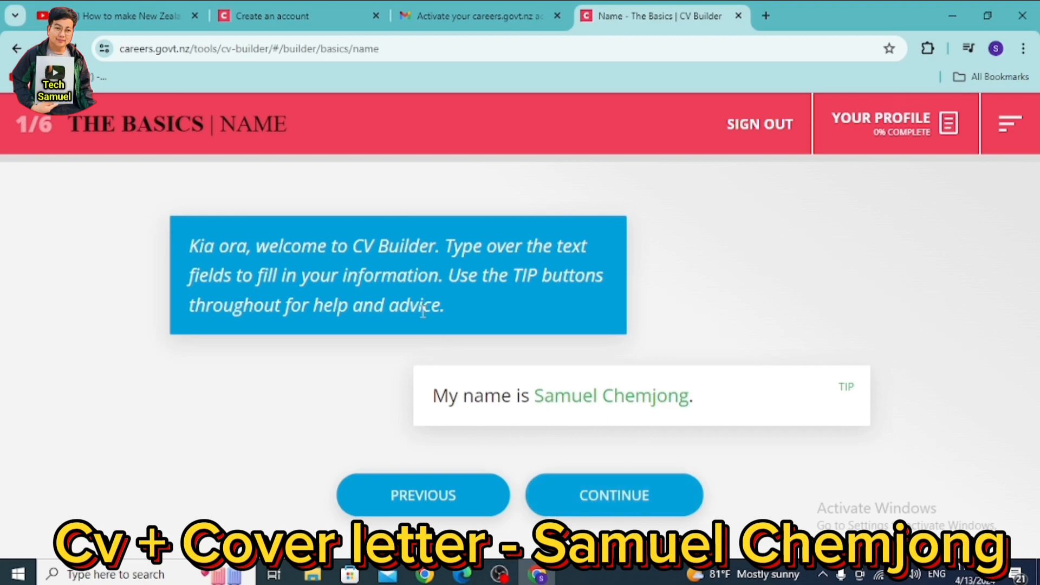
left_click(611, 501)
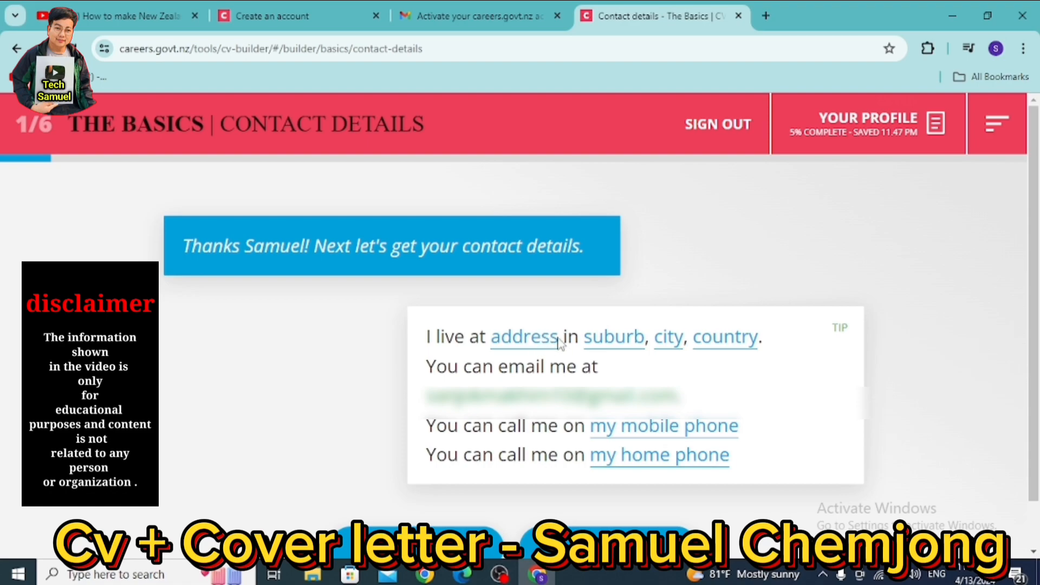
- Enter Kathmandu as the street address in the contact details sentence
left_click_drag(563, 338, 568, 341)
left_click(563, 352)
right_click(545, 339)
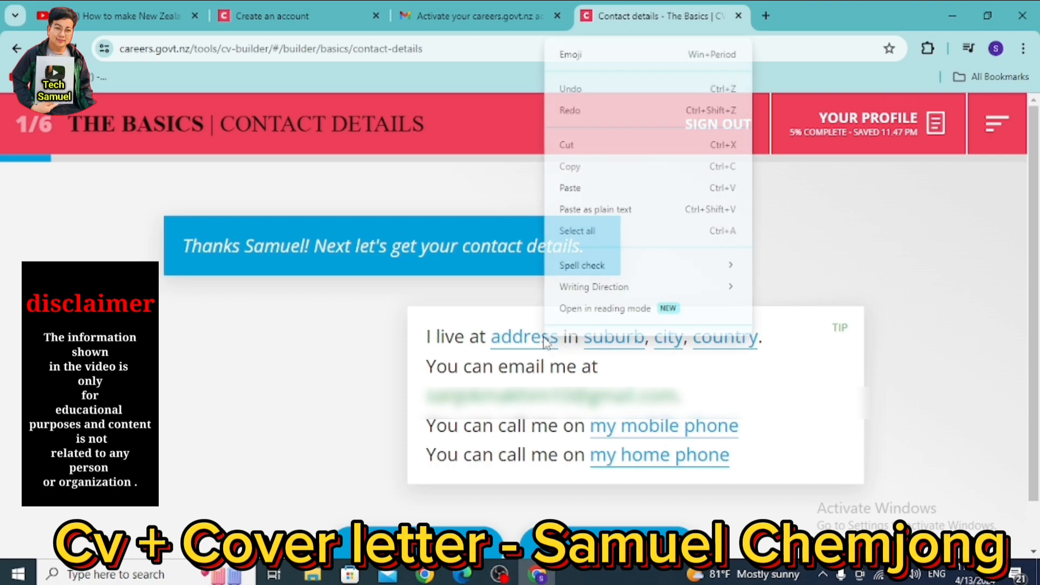
left_click(752, 369)
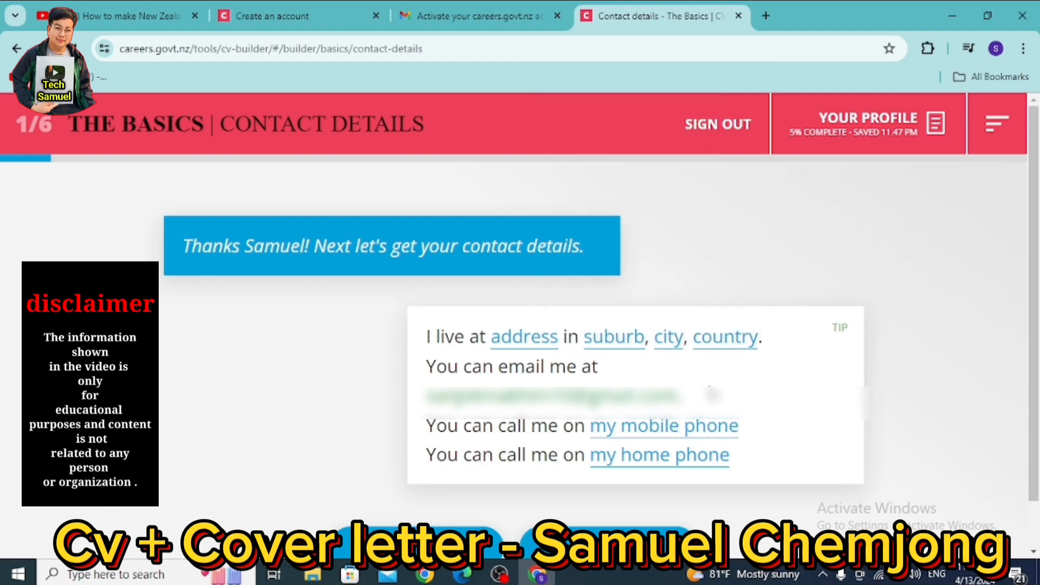
scroll(711, 392, "down", 1)
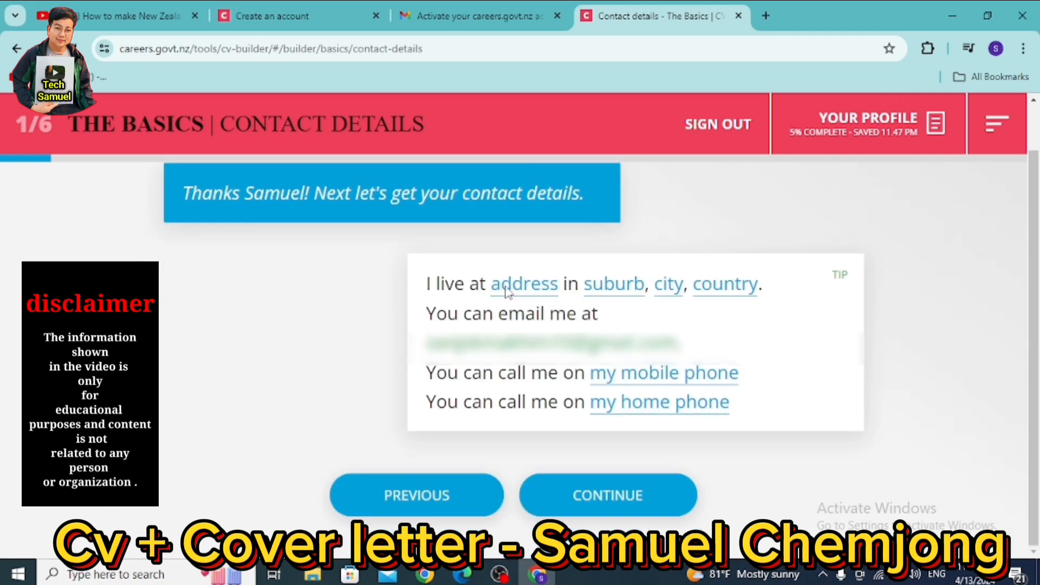
type("cas")
key("BackSpace")
key("BackSpace")
key("BackSpace")
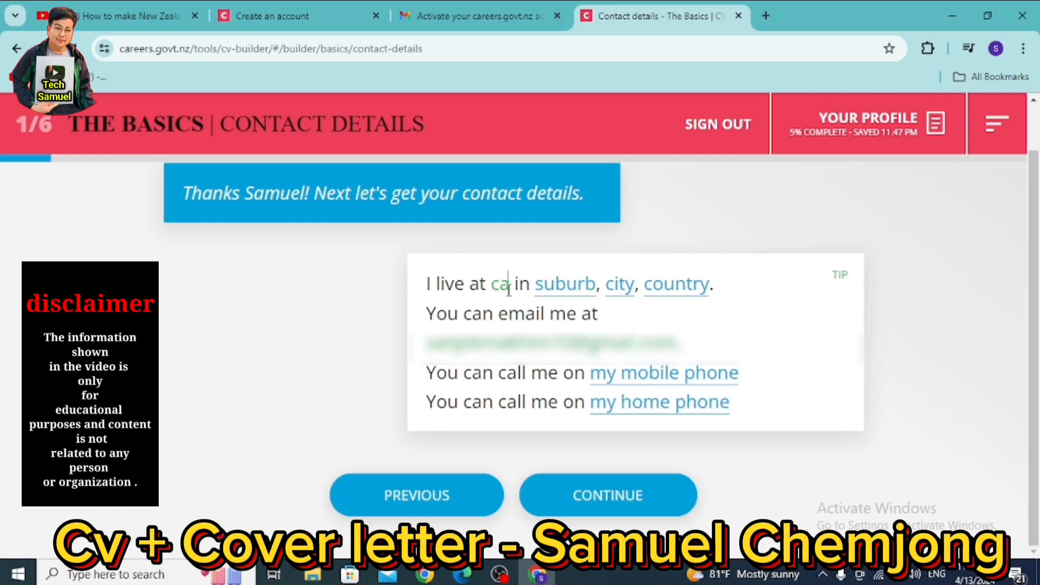
type("Kathmandu")
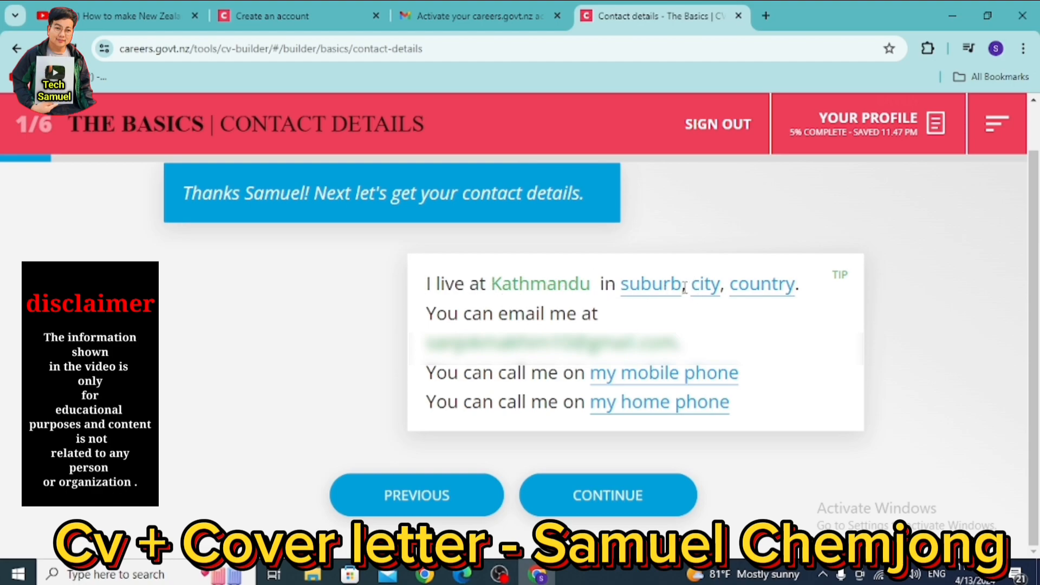
- Fill in Tōkha as the suburb and Nepal as the country
left_click(637, 289)
type("Tōkha")
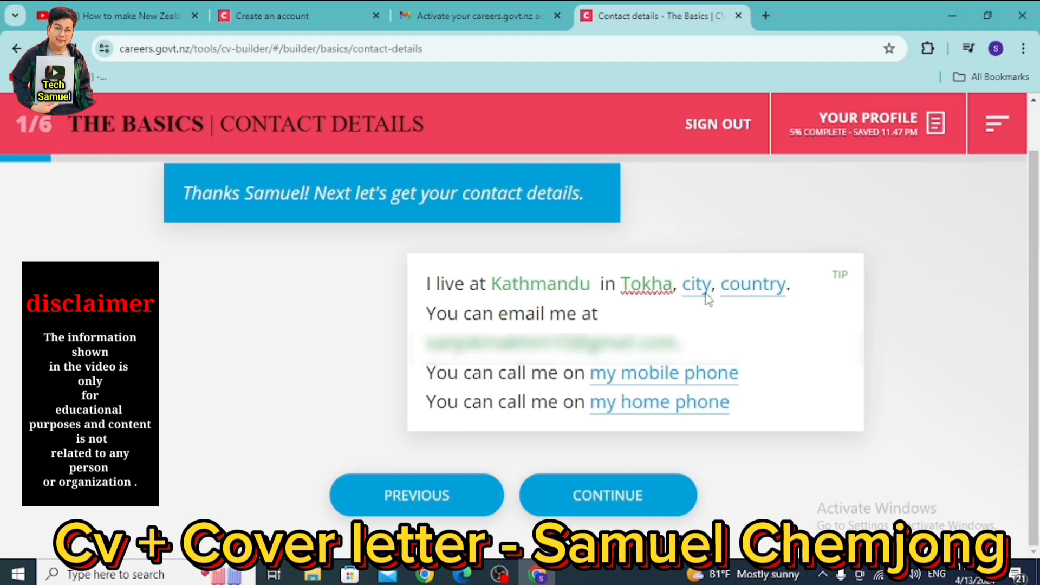
left_click(736, 287)
type("Nepal")
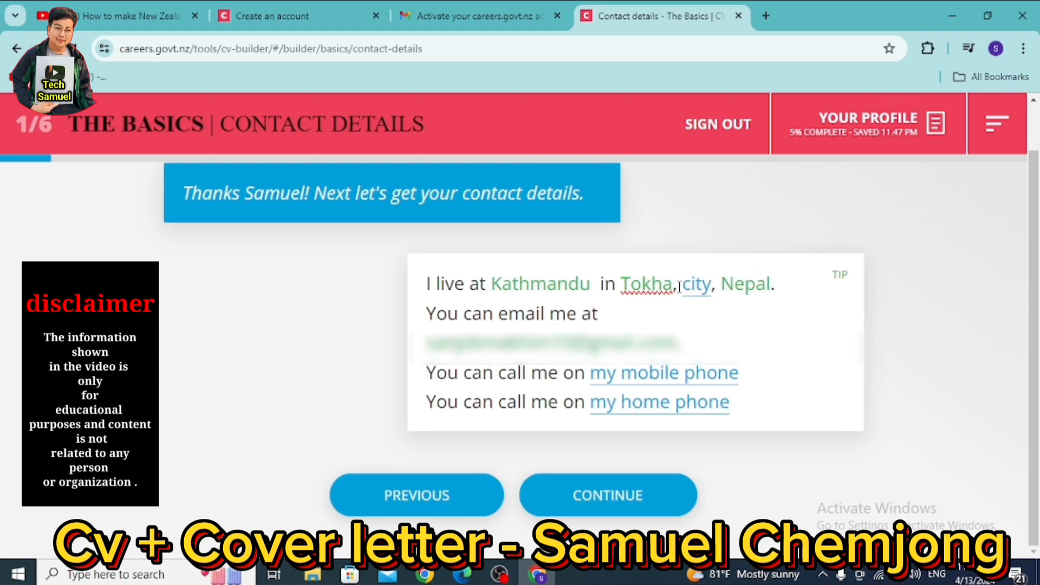
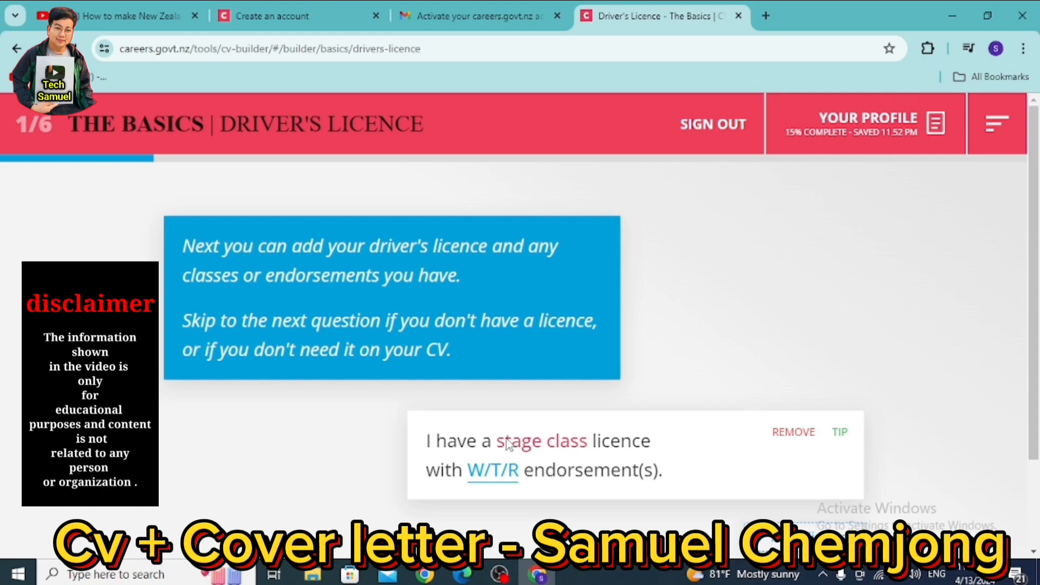
- Set the driver licence to Restricted stage, Class 6 - Motorcycle
left_click(507, 443)
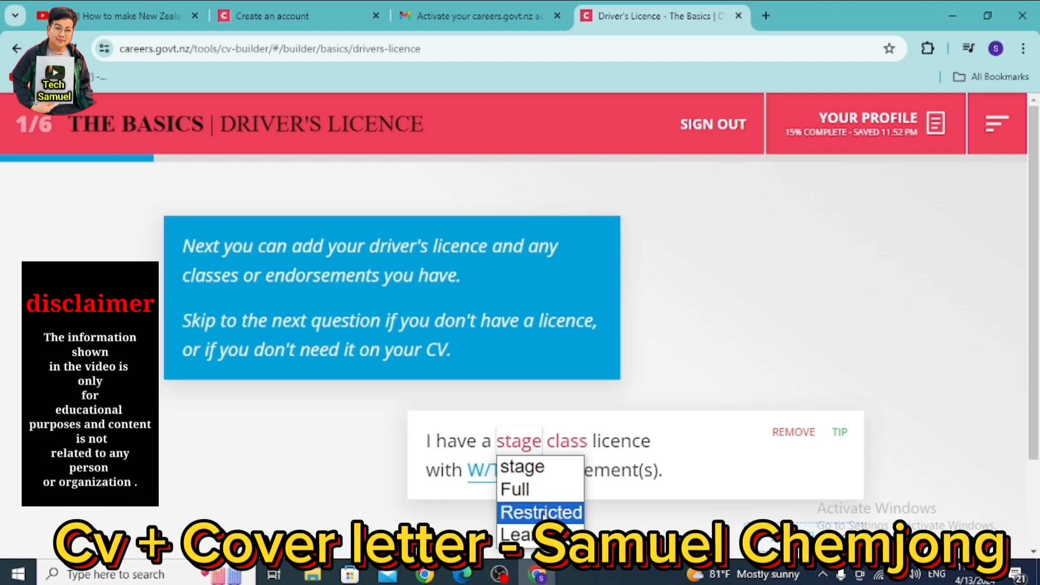
left_click(544, 512)
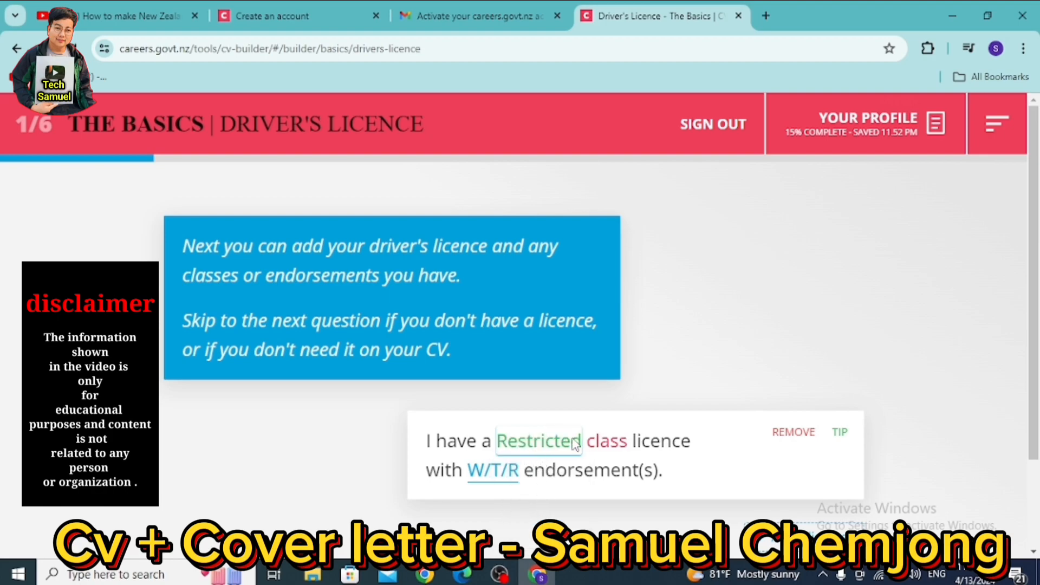
left_click(617, 440)
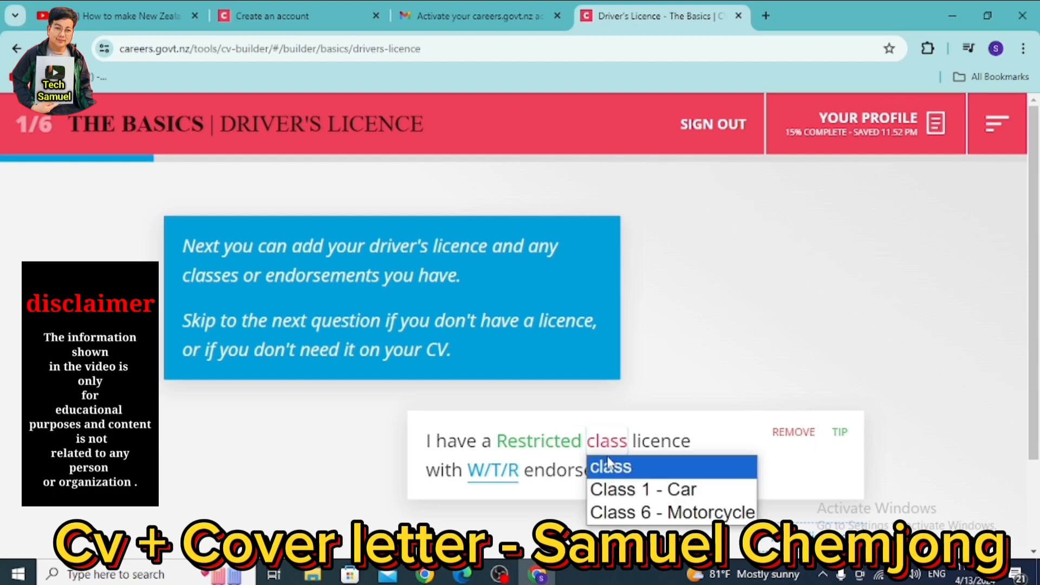
left_click(687, 515)
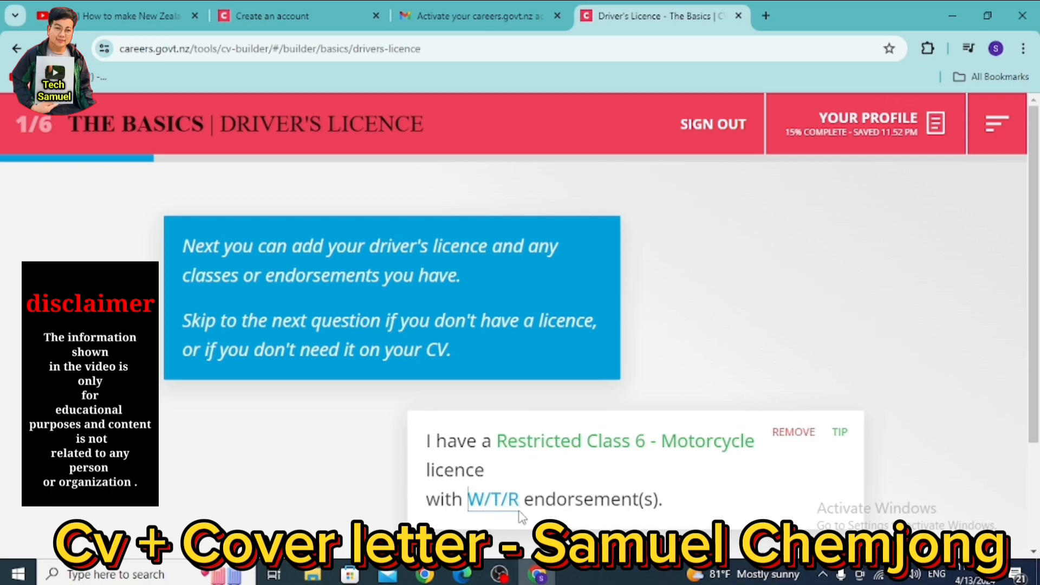
- Enter 'a' as the licence endorsement and continue to Education
scroll(599, 486, "down", 3)
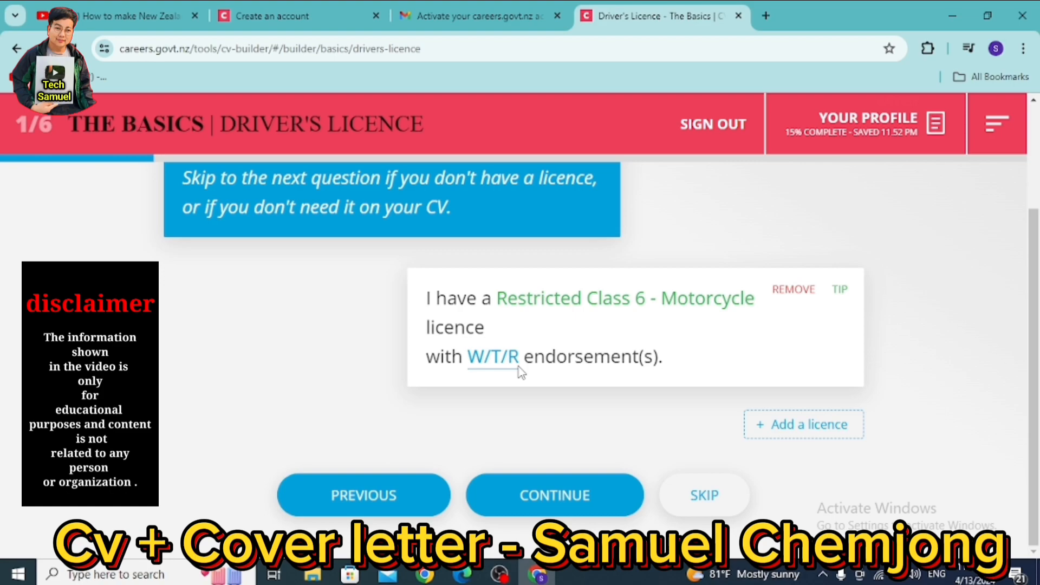
left_click(492, 354)
type("a")
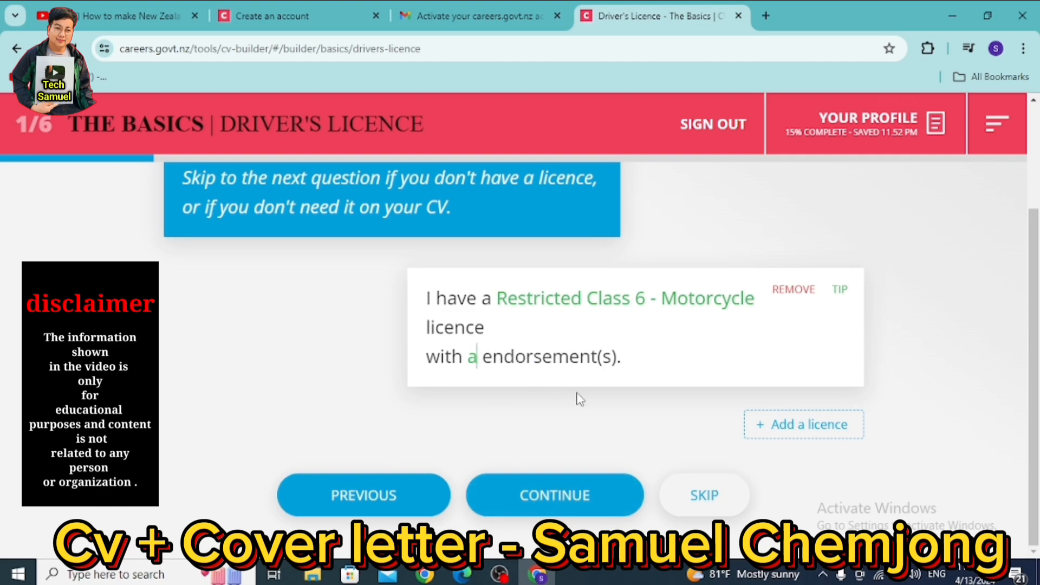
left_click(556, 501)
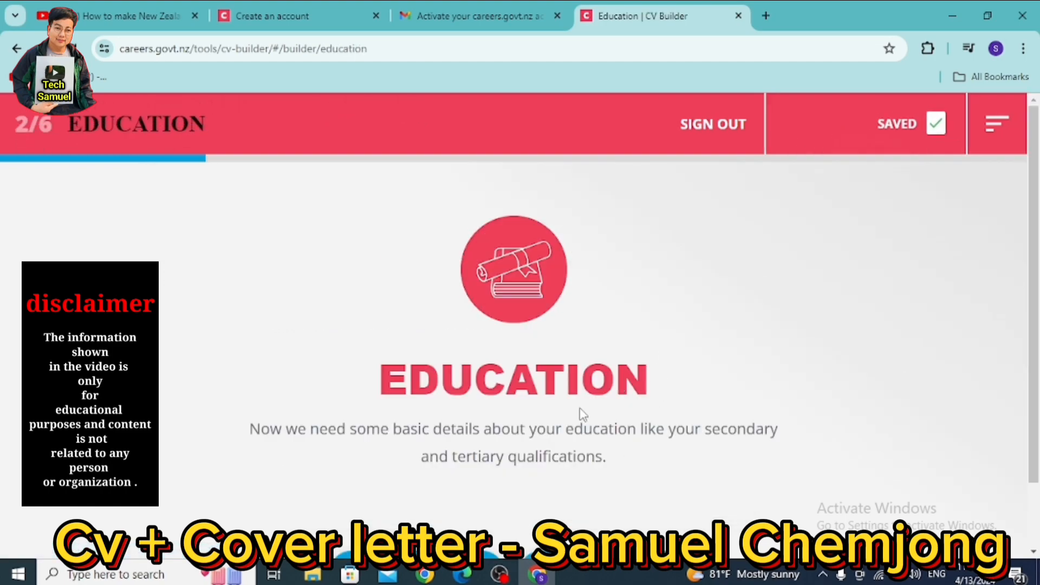
- Start the school details with Saraswati Shool as the school name
scroll(583, 415, "down", 2)
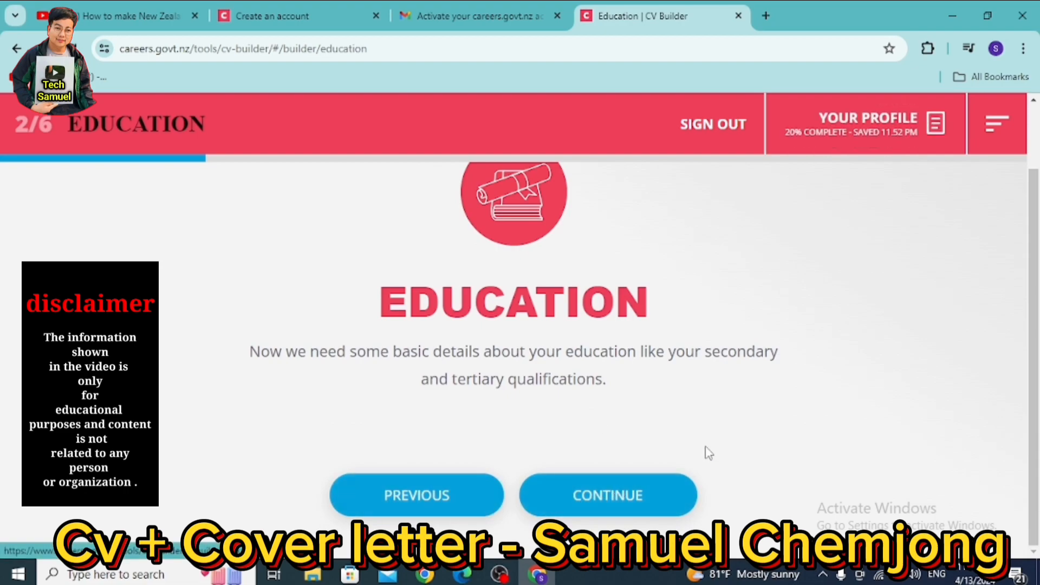
left_click(608, 503)
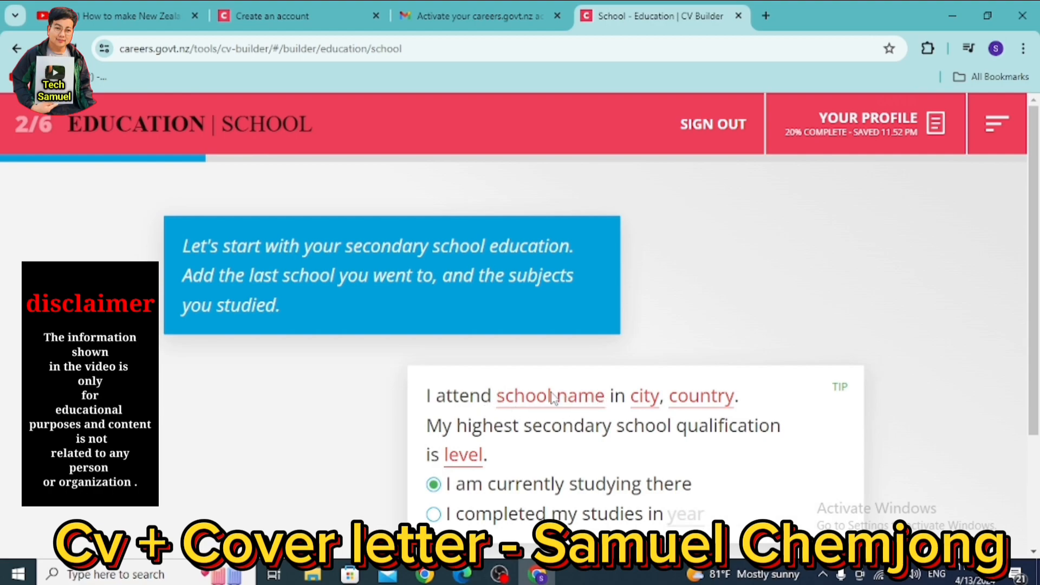
type("Sar")
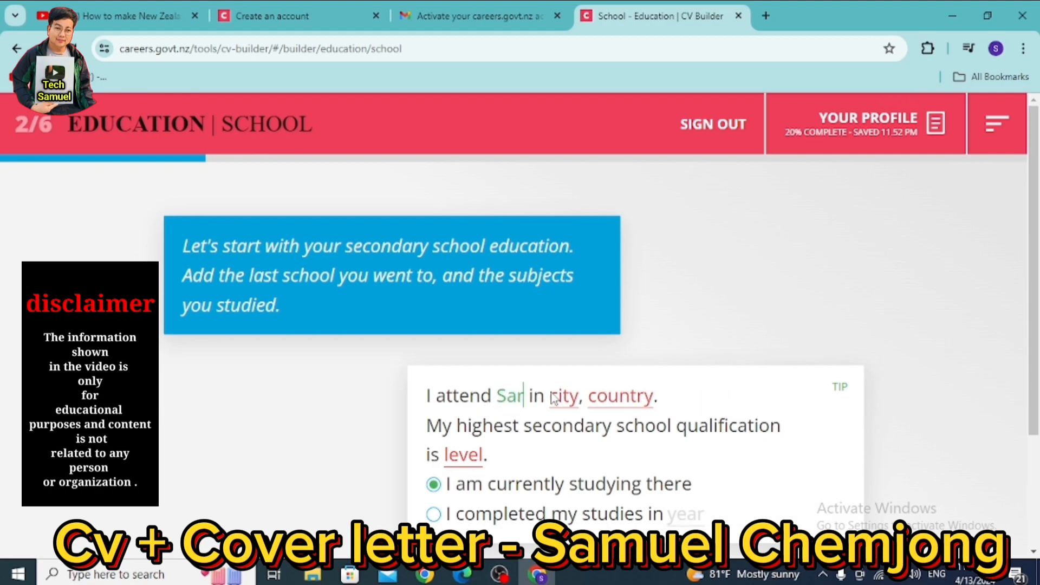
type("aswati")
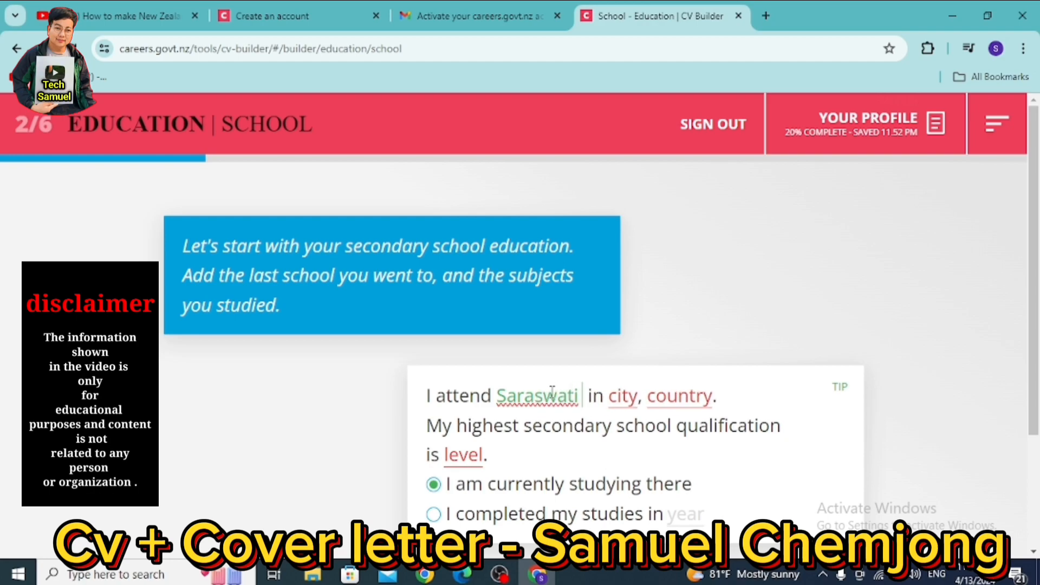
type(" Sg")
key("BackSpace")
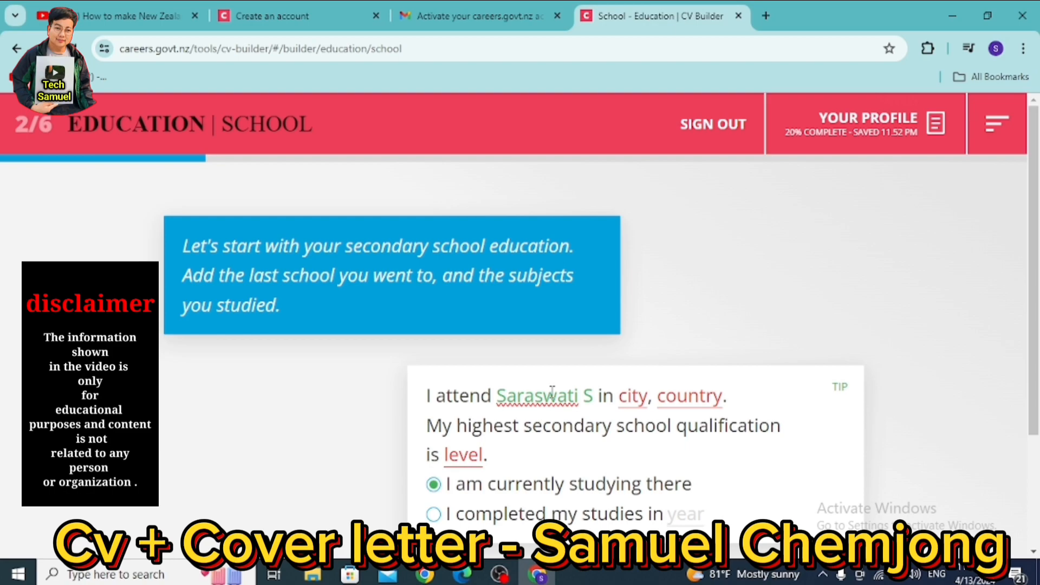
type("Holl")
key("BackSpace")
key("BackSpace")
key("BackSpace")
key("BackSpace")
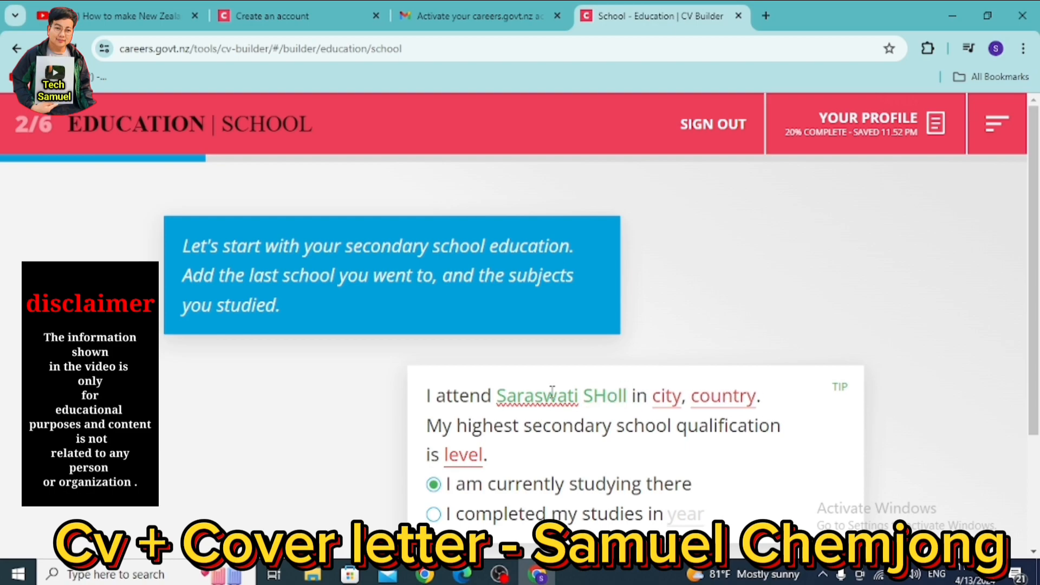
type("hool")
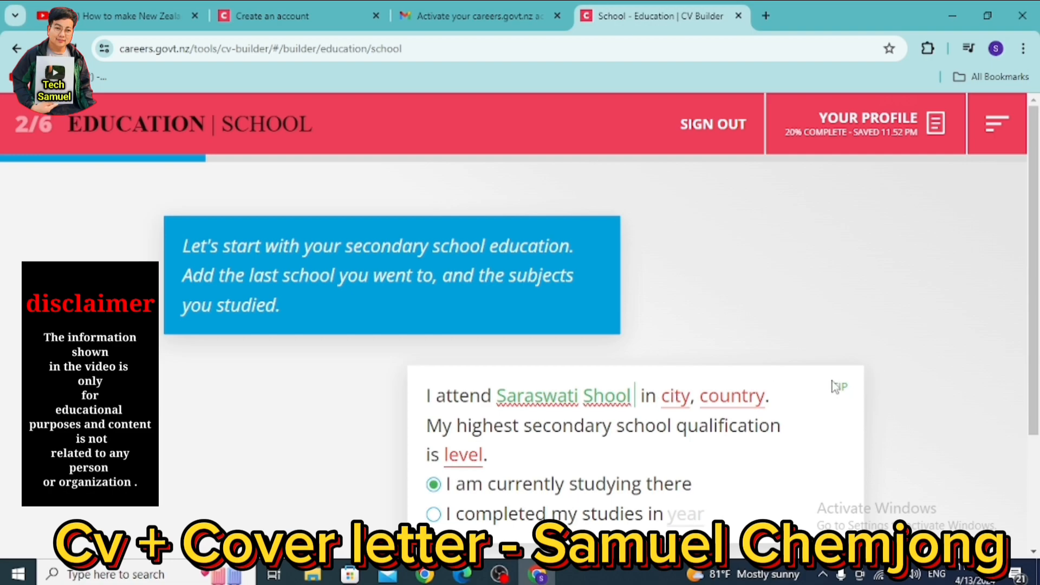
- Enter Kathmandu, Nepal as the school location and 12 as highest qualification
left_click(675, 399)
type("Katha")
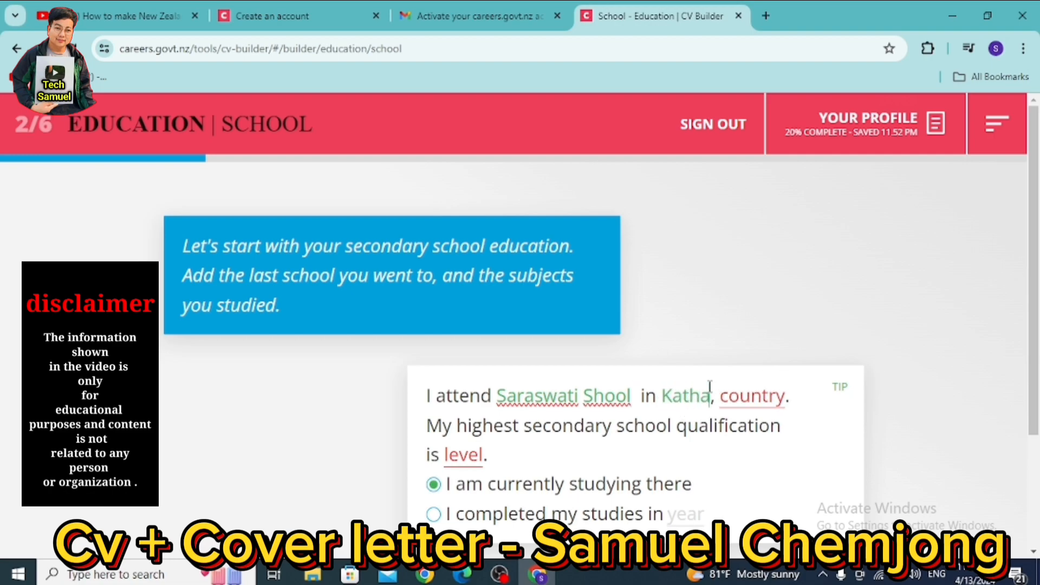
type("andu")
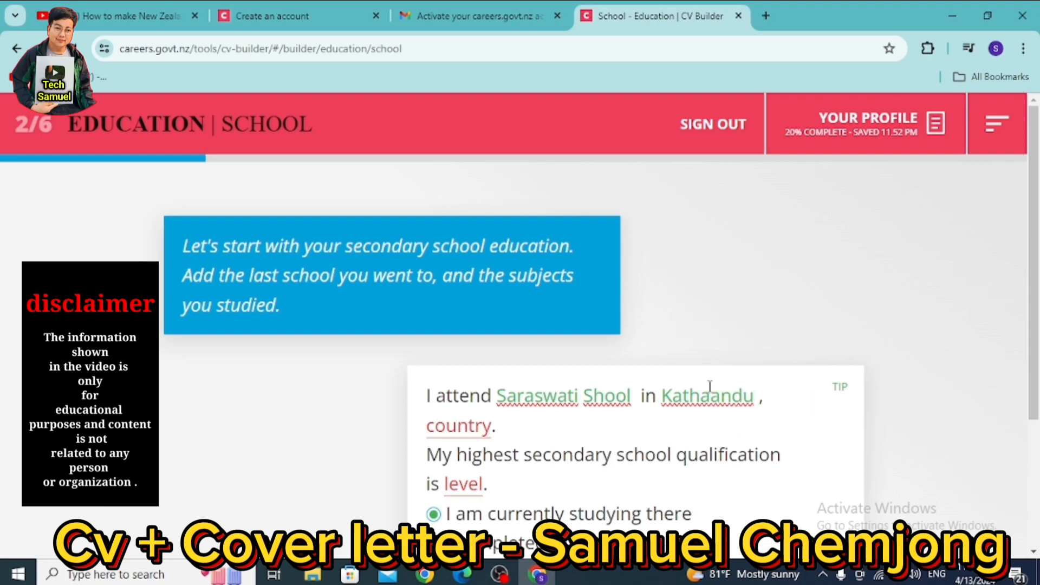
left_click(706, 406)
key("BackSpace")
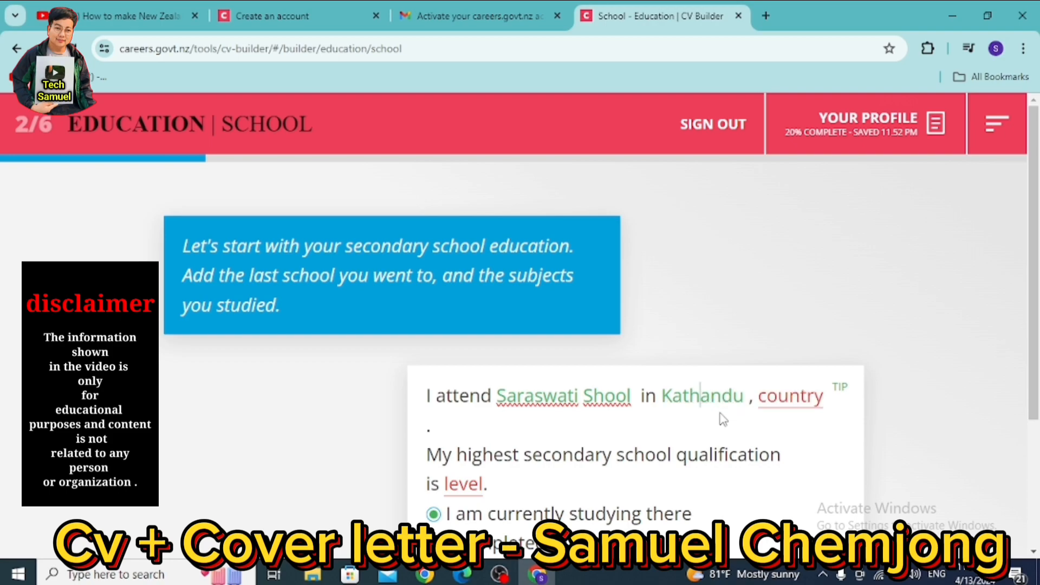
type("m")
left_click(429, 431)
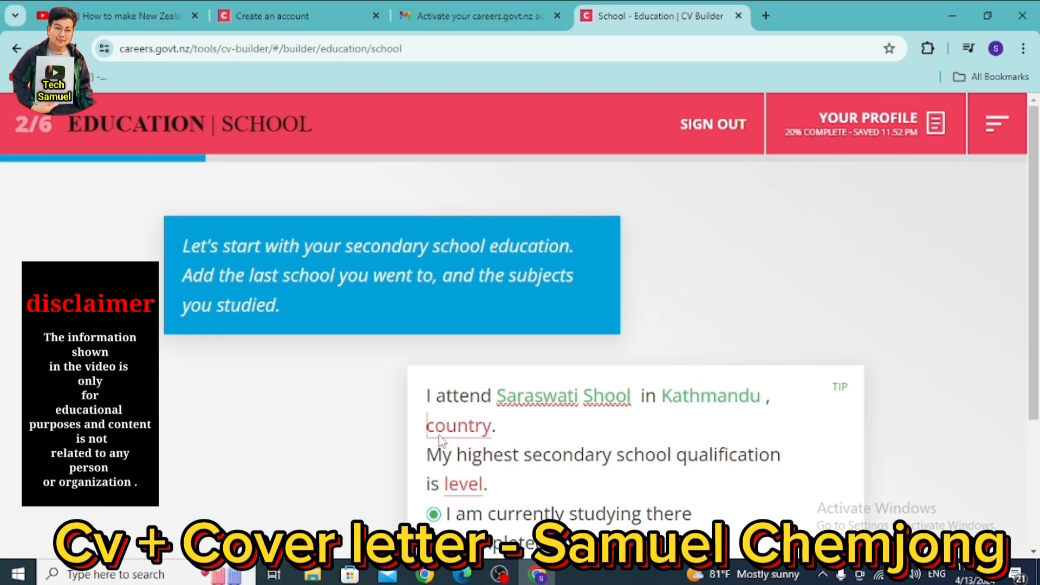
type("Nepal")
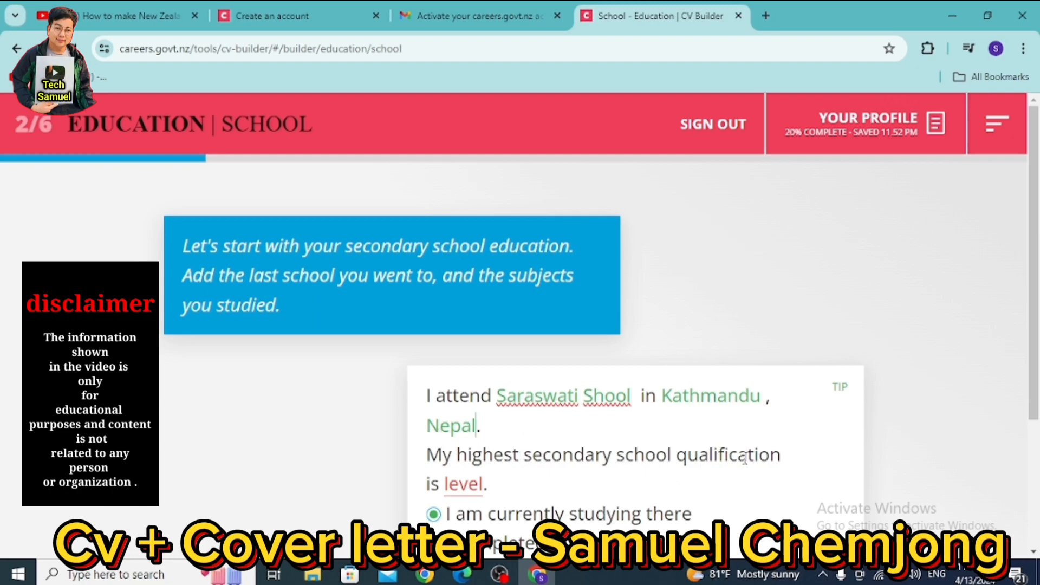
left_click(472, 488)
type("12")
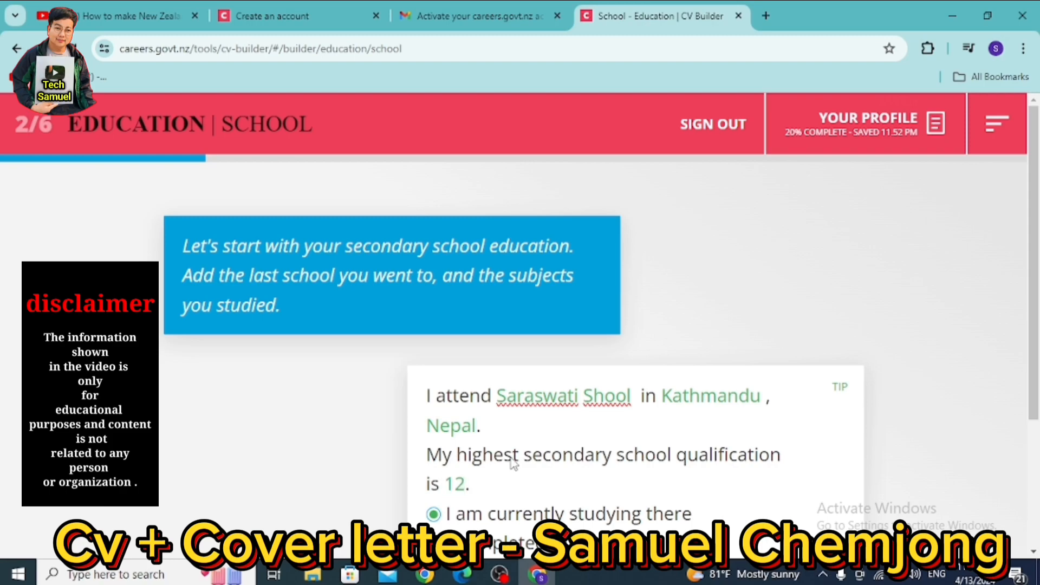
- Mark school studies as completed in 2021 and continue to tertiary qualifications
scroll(512, 464, "down", 3)
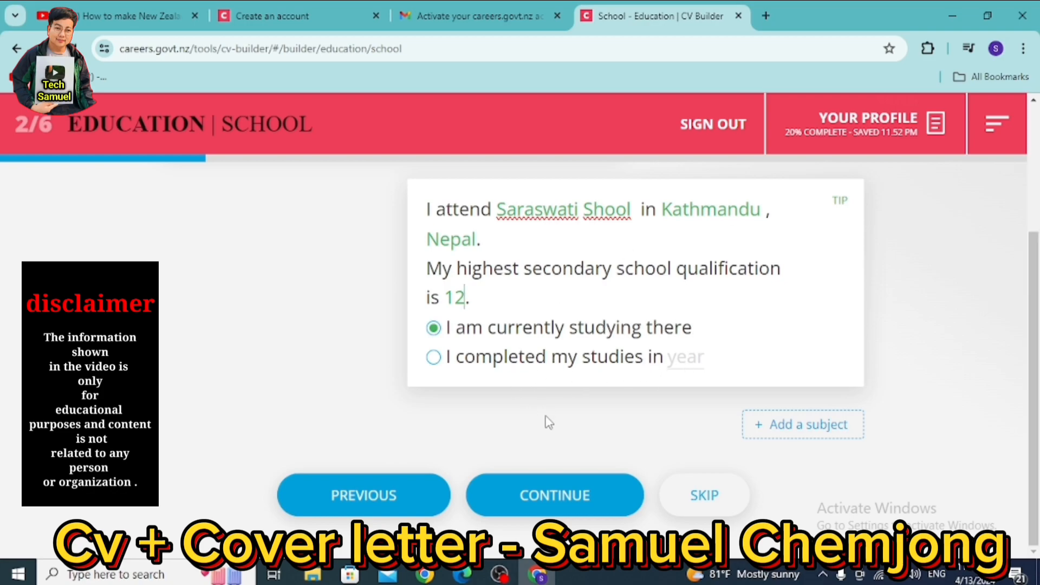
left_click(434, 359)
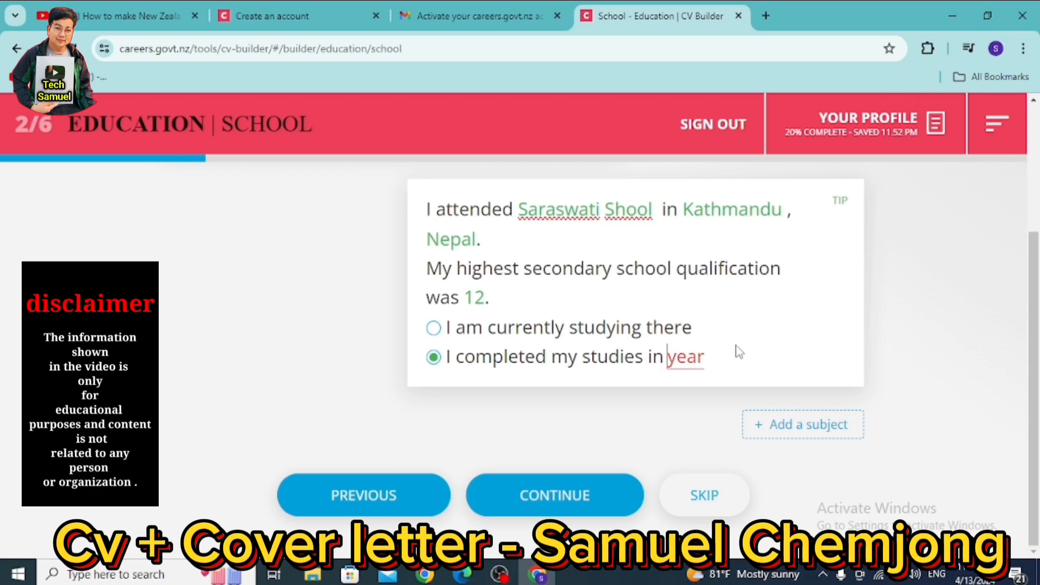
type("2022")
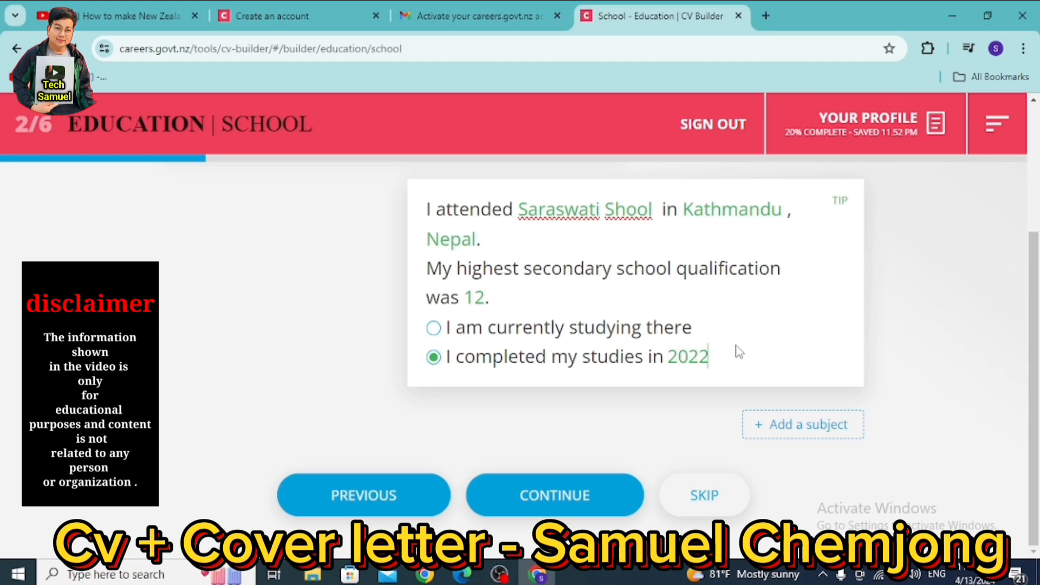
key("BackSpace")
type("1")
left_click(590, 499)
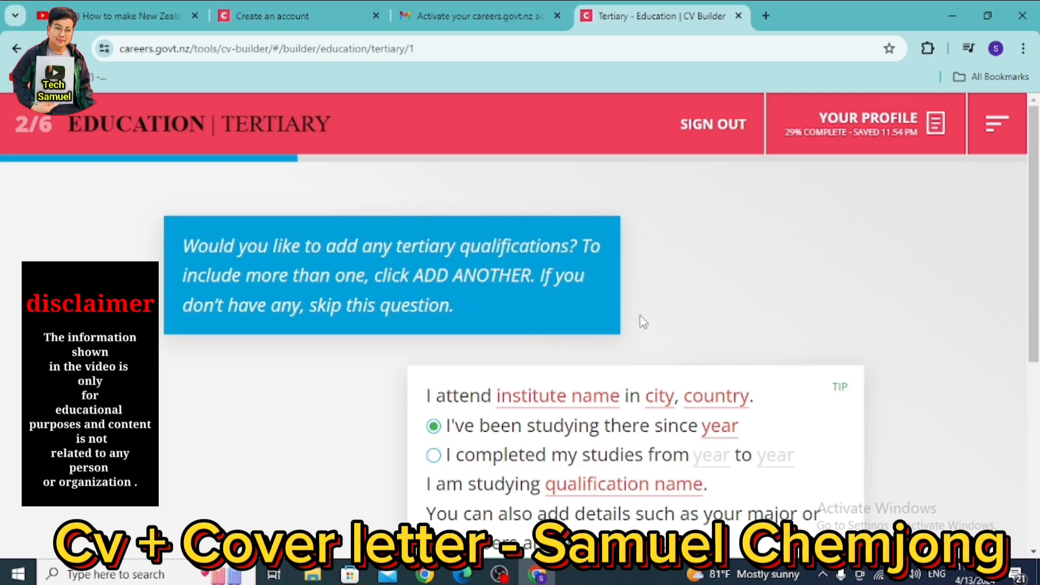
scroll(639, 320, "down", 3)
scroll(639, 320, "up", 3)
scroll(643, 321, "down", 3)
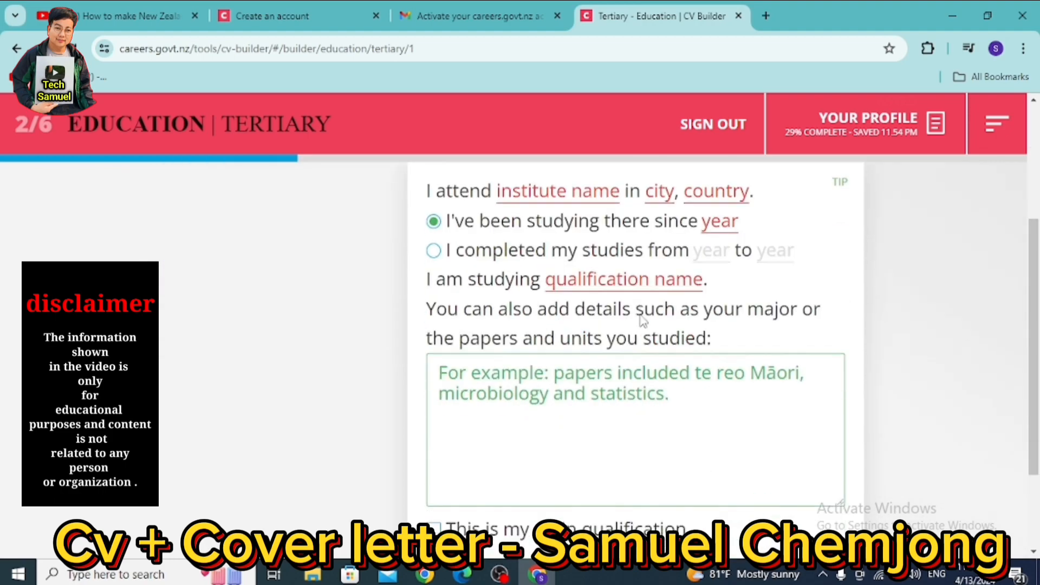
scroll(641, 314, "up", 3)
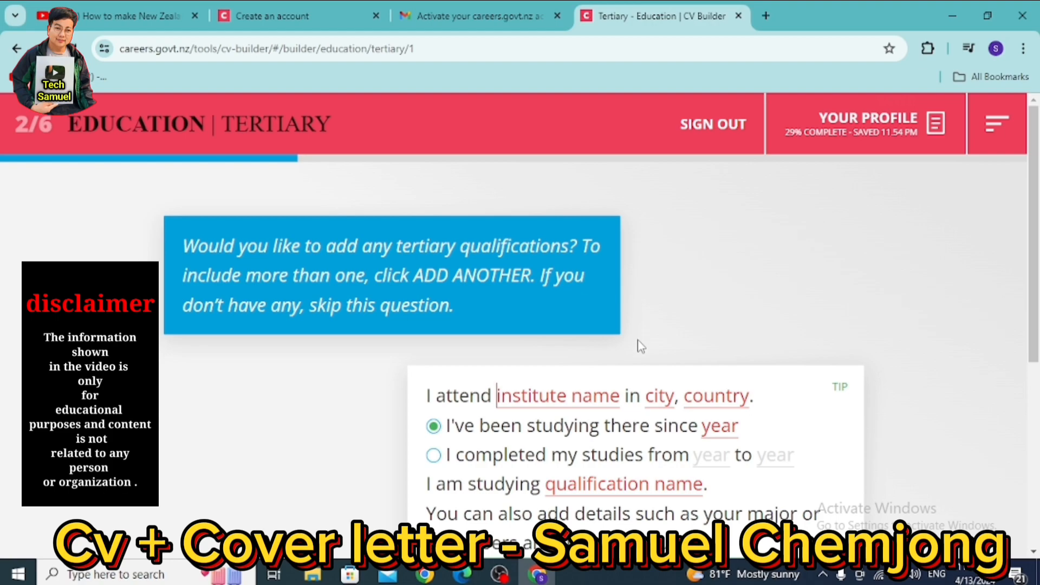
scroll(641, 341, "down", 5)
scroll(625, 398, "up", 3)
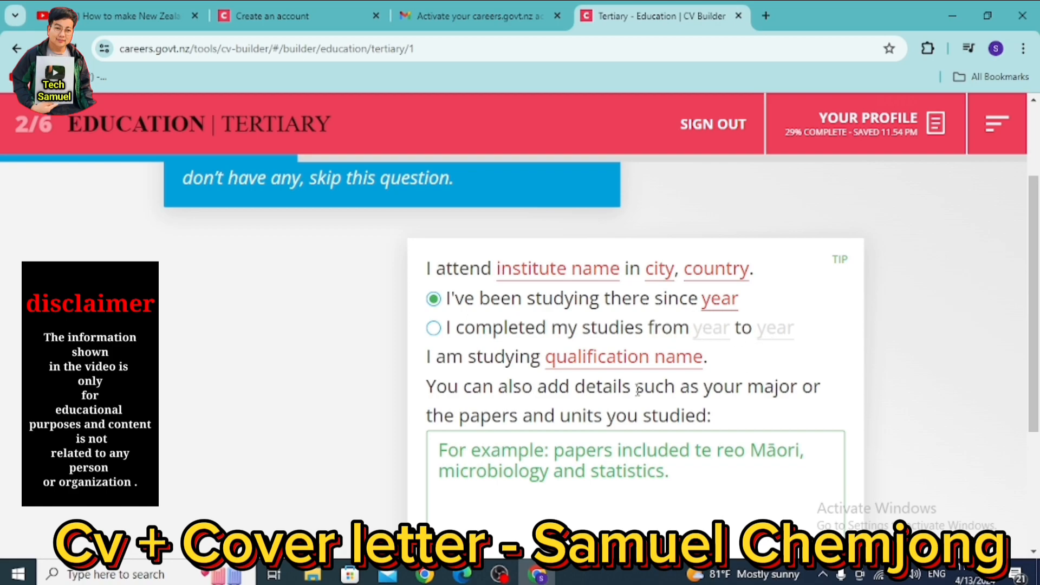
scroll(620, 360, "down", 4)
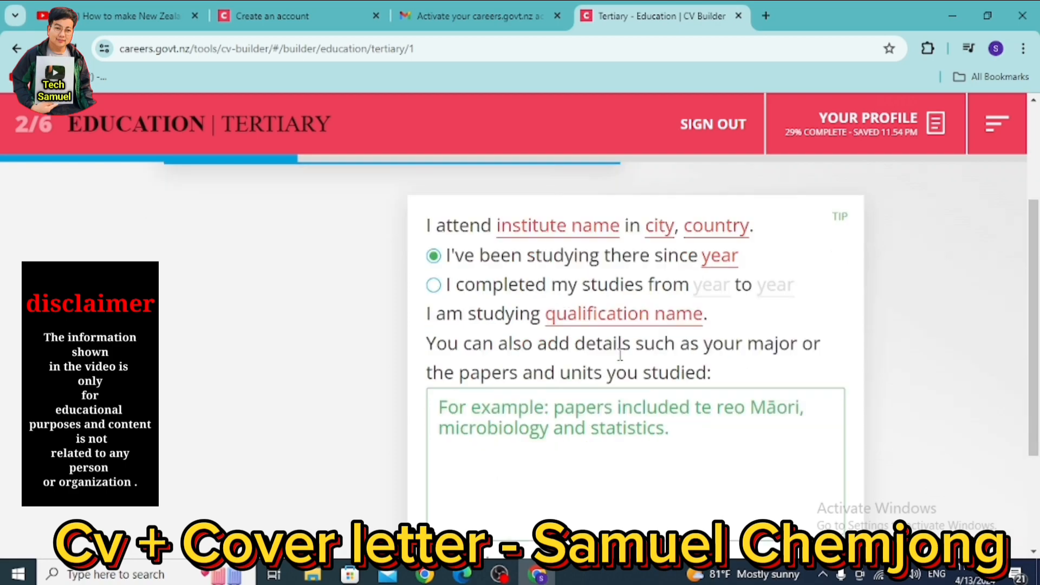
scroll(621, 355, "up", 2)
scroll(622, 356, "down", 2)
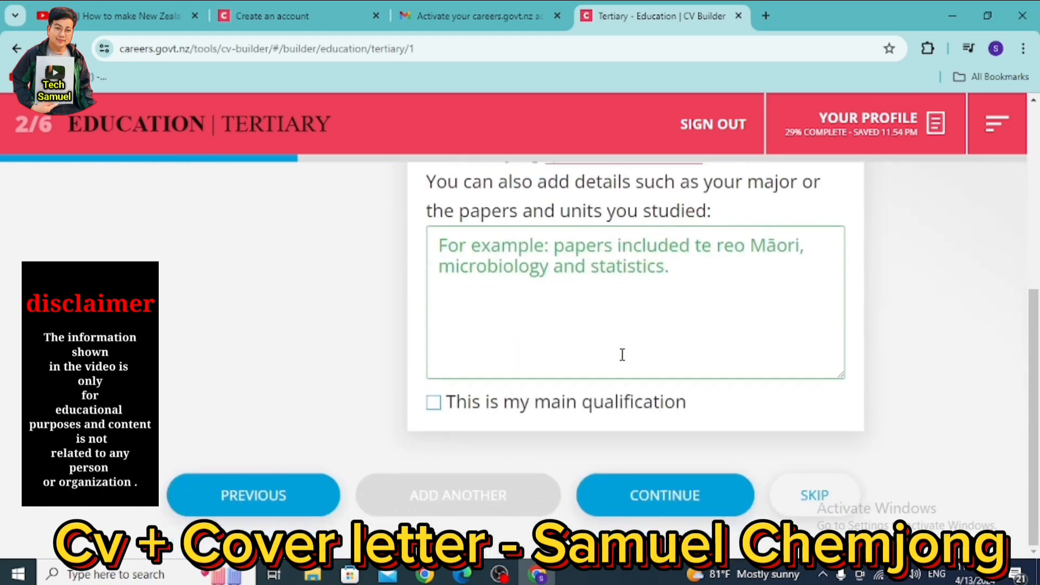
scroll(623, 379, "up", 2)
scroll(622, 389, "down", 2)
scroll(622, 391, "up", 3)
scroll(622, 390, "down", 3)
scroll(636, 378, "up", 4)
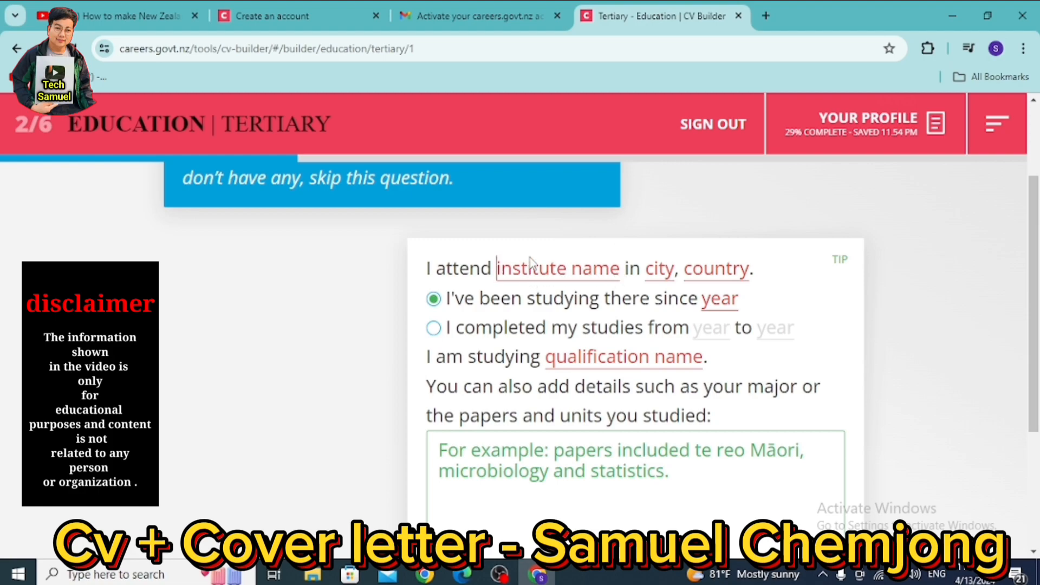
- Enter institute Sarawati located in Kathmndu, Nepal
type("Saraw")
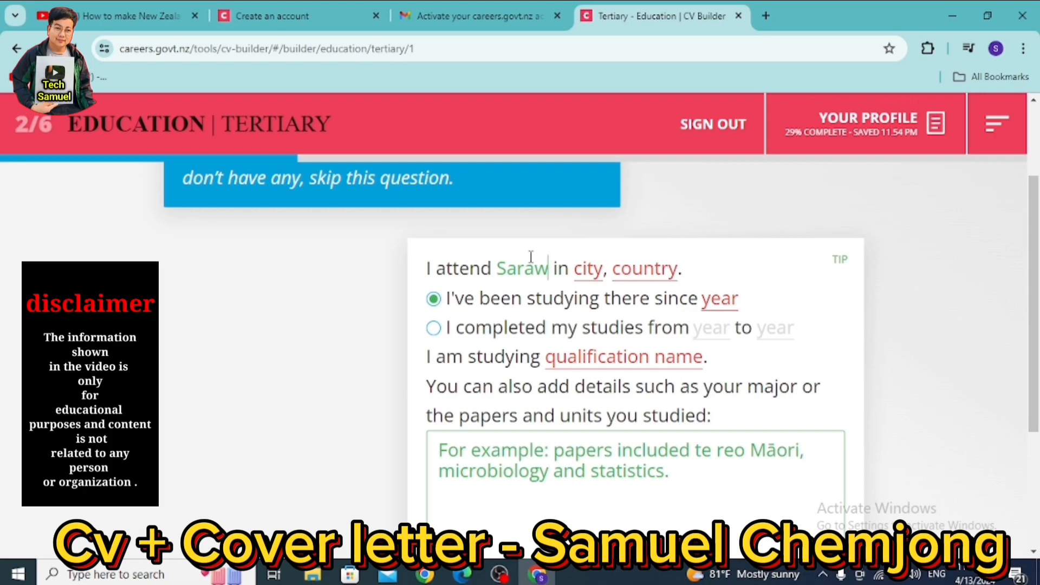
type("ati")
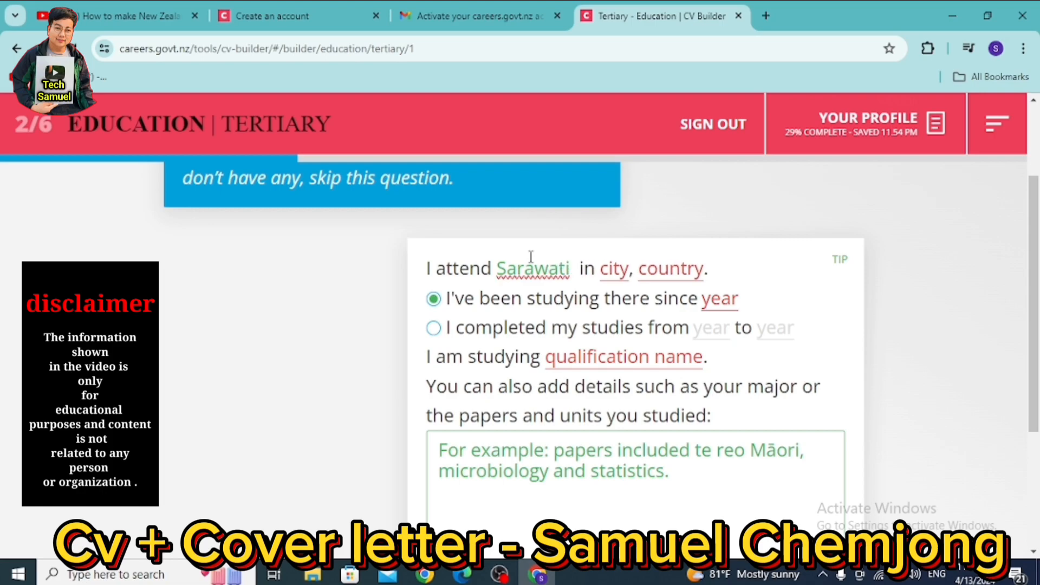
left_click(619, 274)
type("Kathamndu")
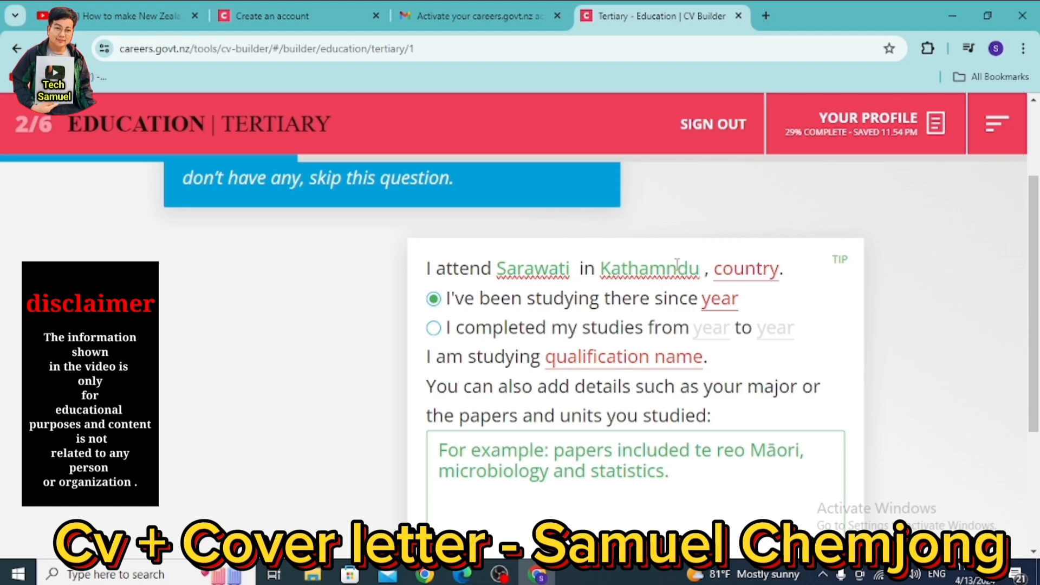
left_click(729, 275)
type("Nepal")
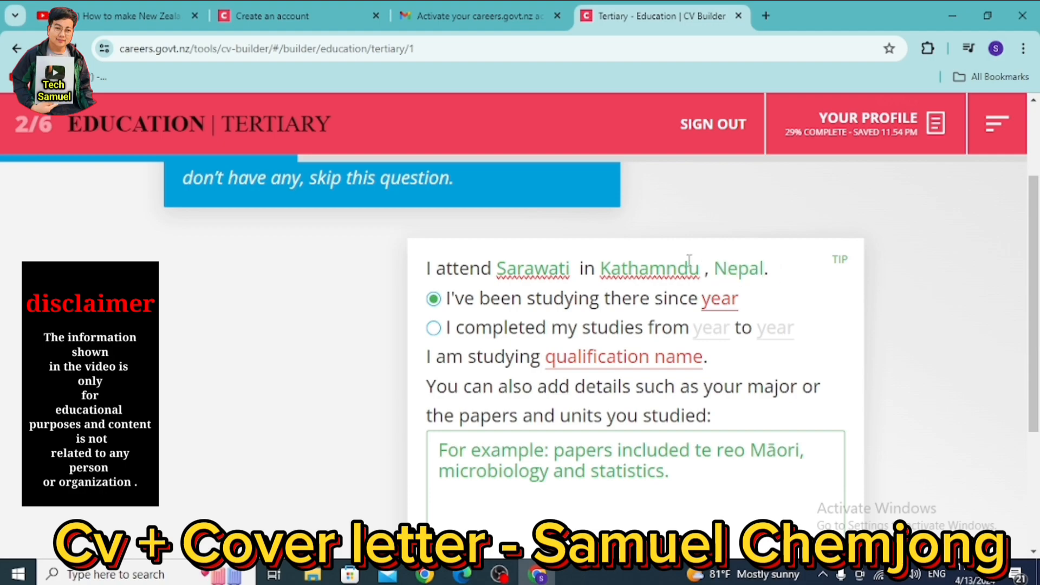
left_click(650, 271)
key("BackSpace")
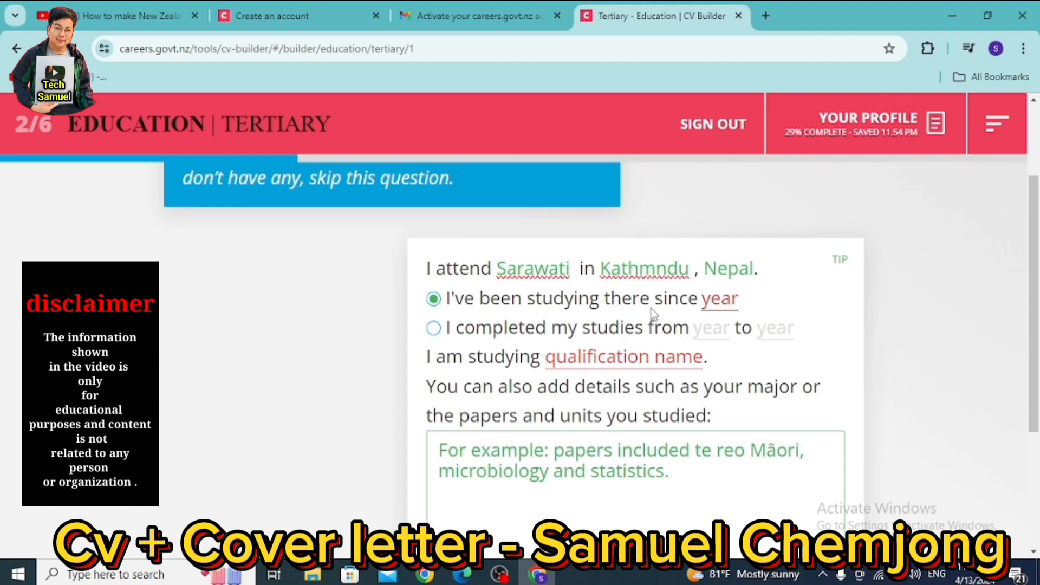
- Record the tertiary studies as completed, from 2020 to 2023
left_click(719, 307)
type("2020")
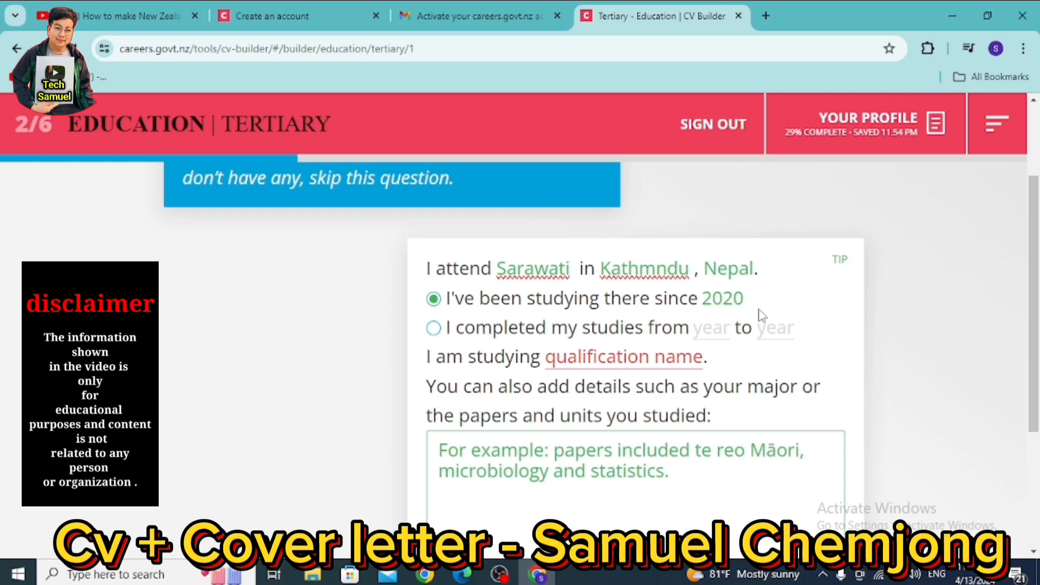
left_click(466, 331)
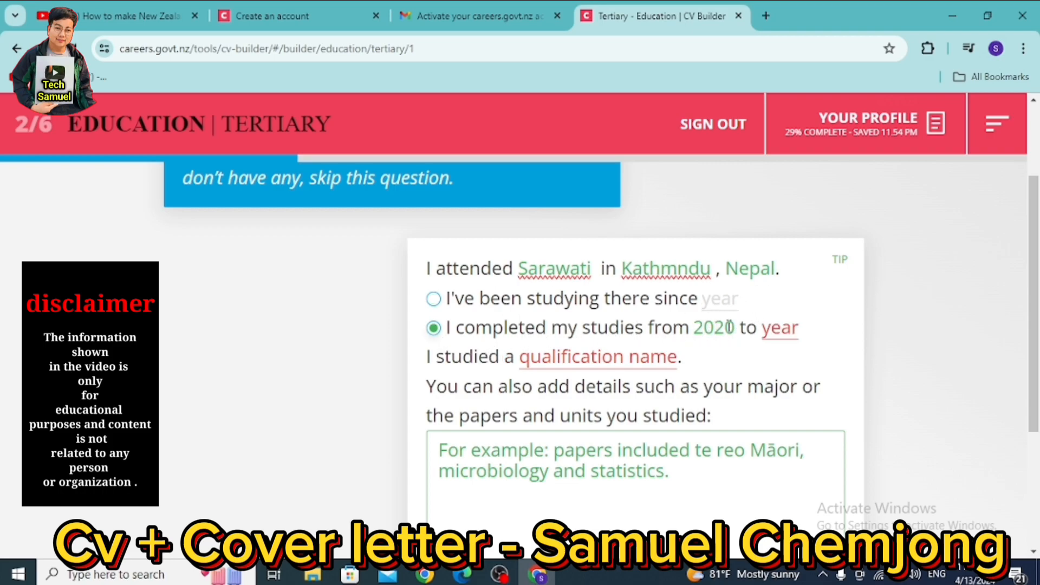
left_click(781, 331)
type("20")
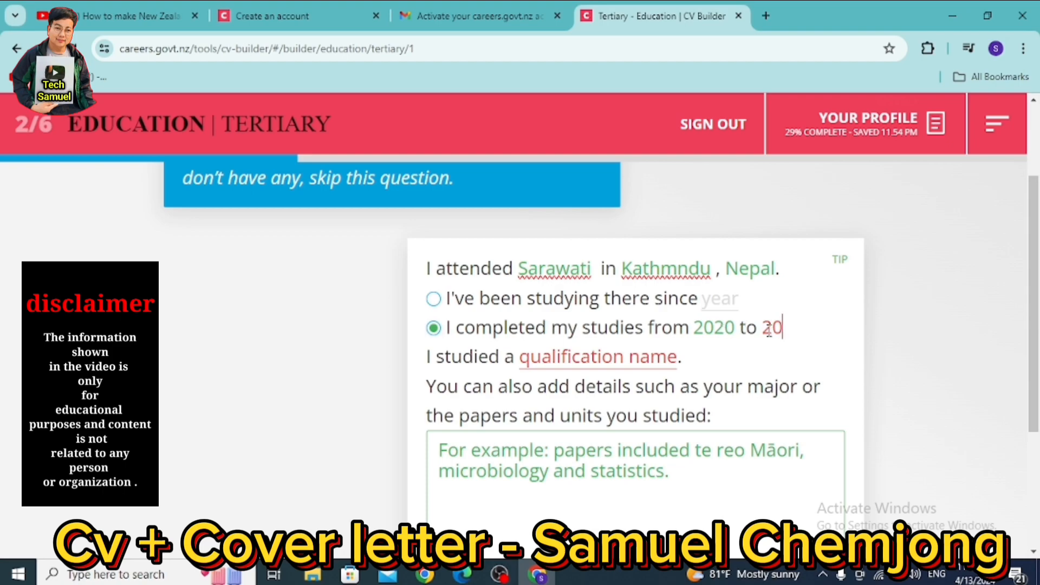
type("23")
scroll(731, 357, "up", 3)
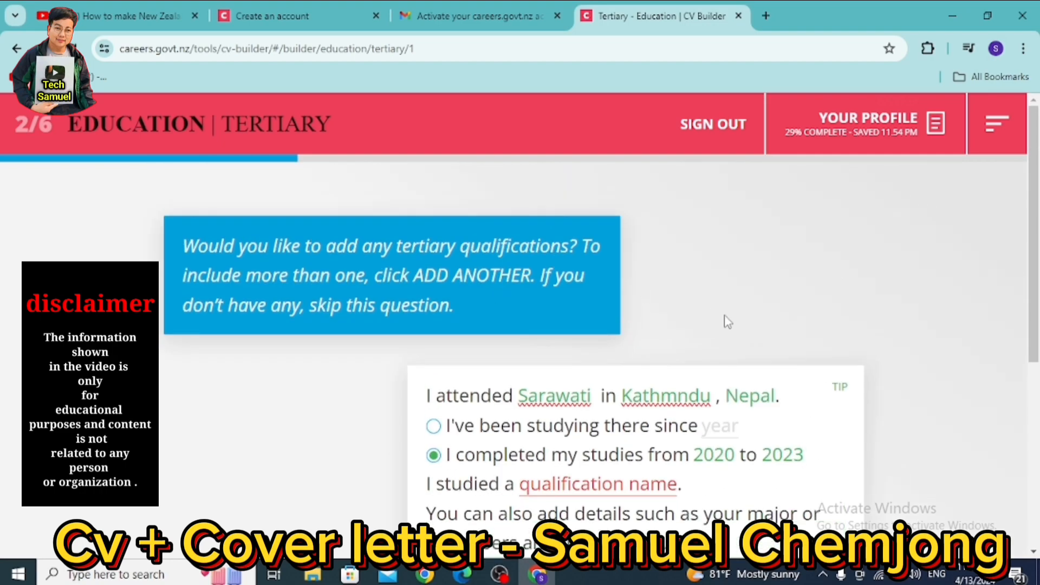
scroll(727, 321, "down", 5)
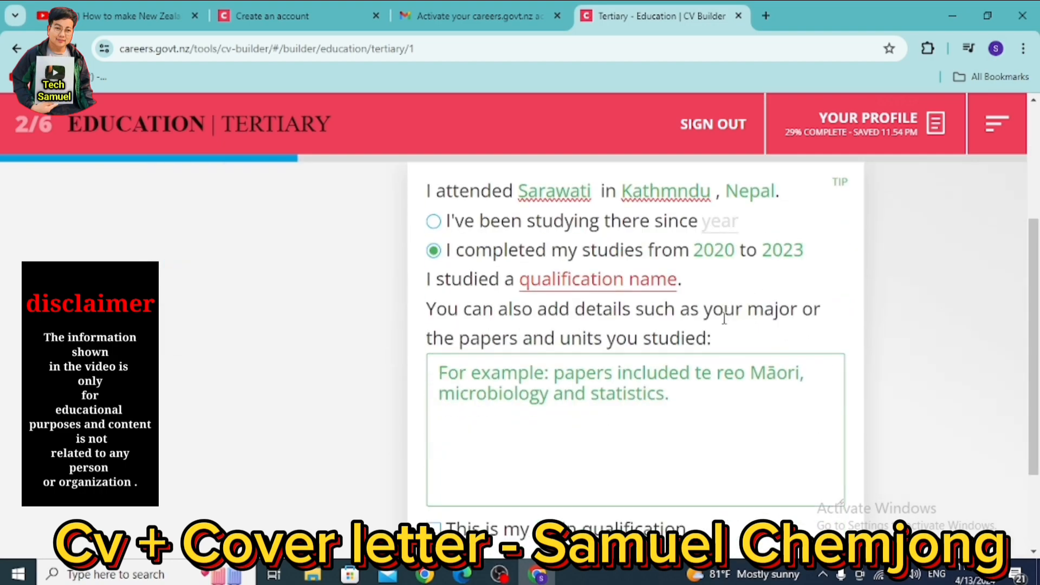
scroll(724, 319, "up", 4)
scroll(629, 296, "down", 4)
- Enter BA as the qualification name
left_click(548, 283)
type("BA")
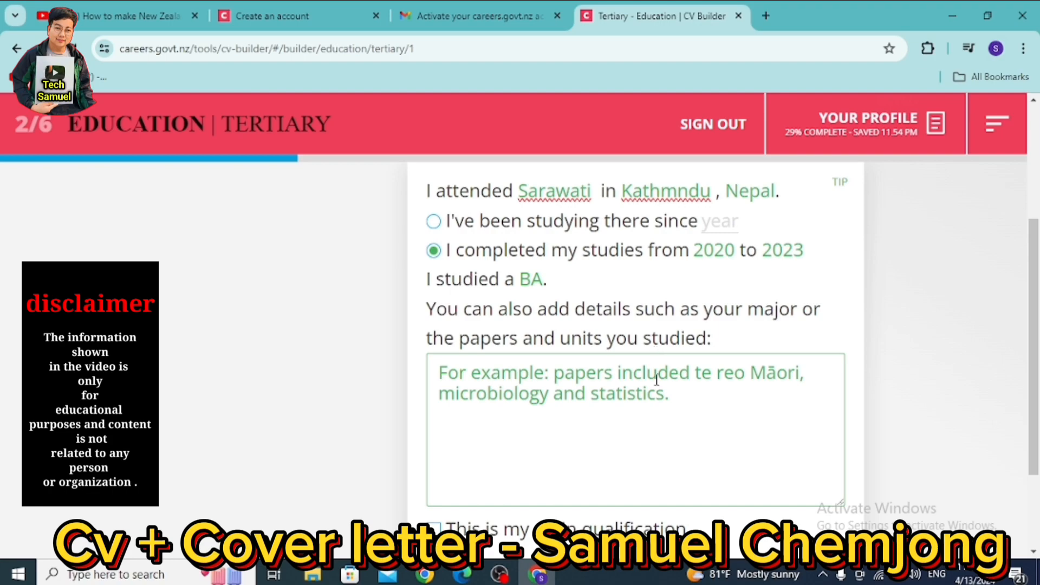
scroll(661, 445, "down", 3)
scroll(611, 422, "up", 4)
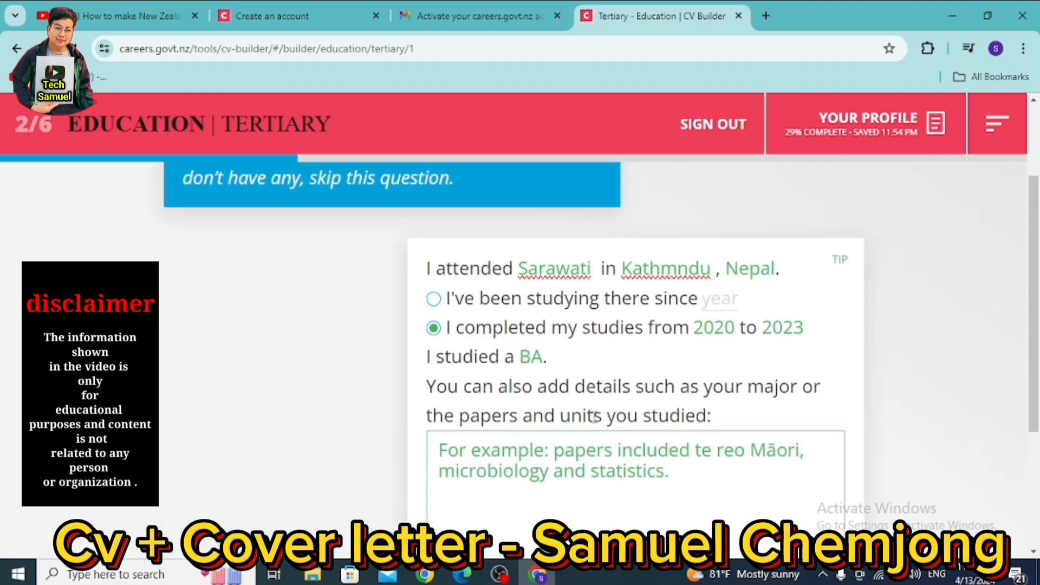
- Add 'Huminites' as paper details, mark it the main qualification, and continue
left_click(535, 457)
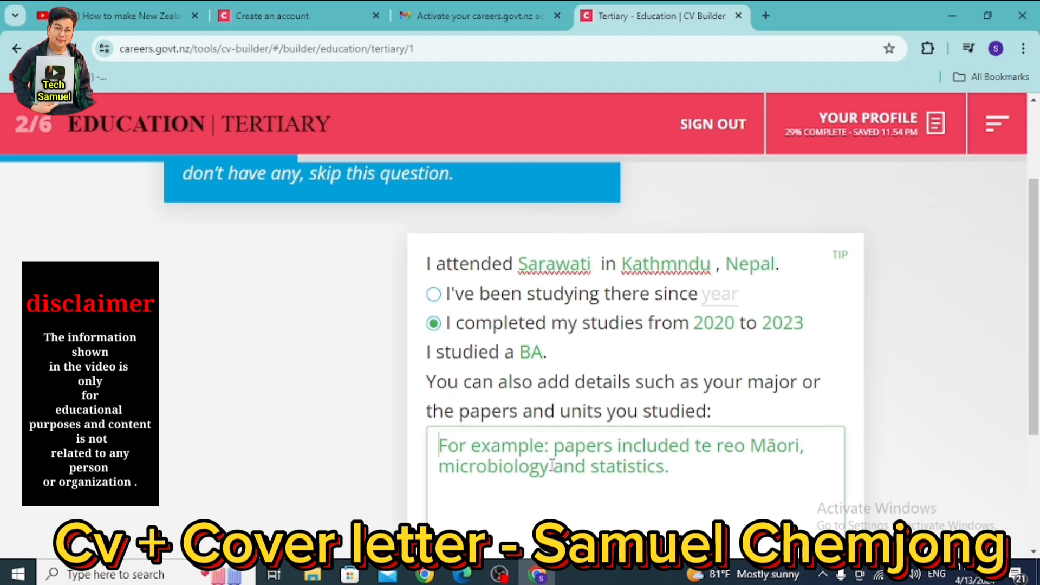
scroll(520, 465, "down", 3)
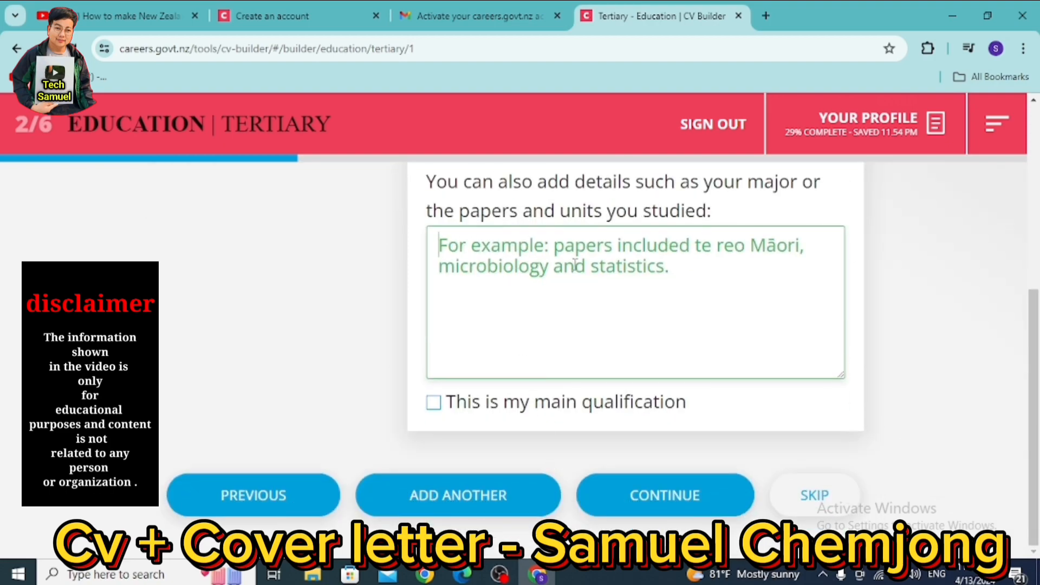
type("Huma")
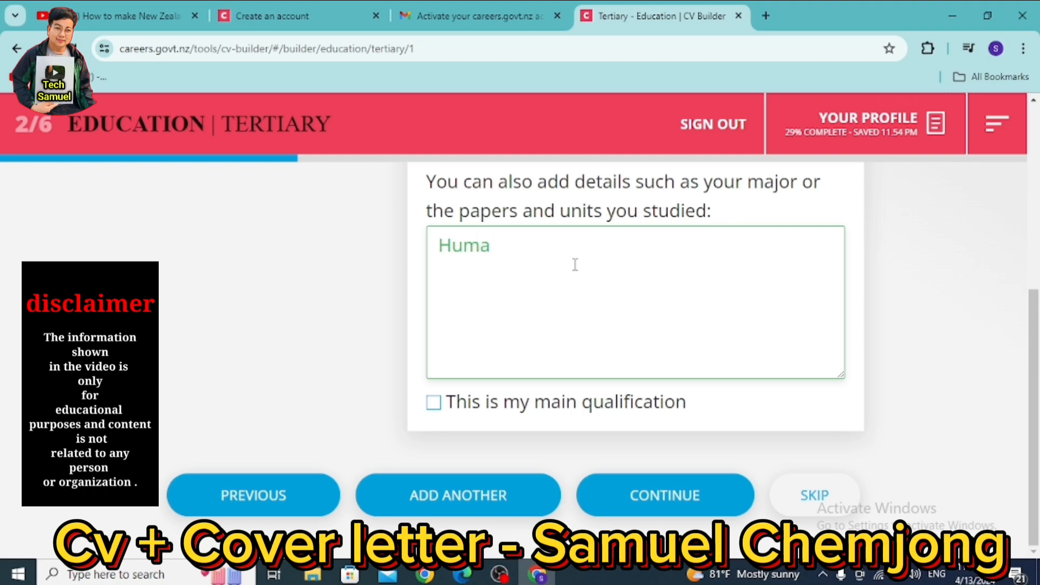
type("nites")
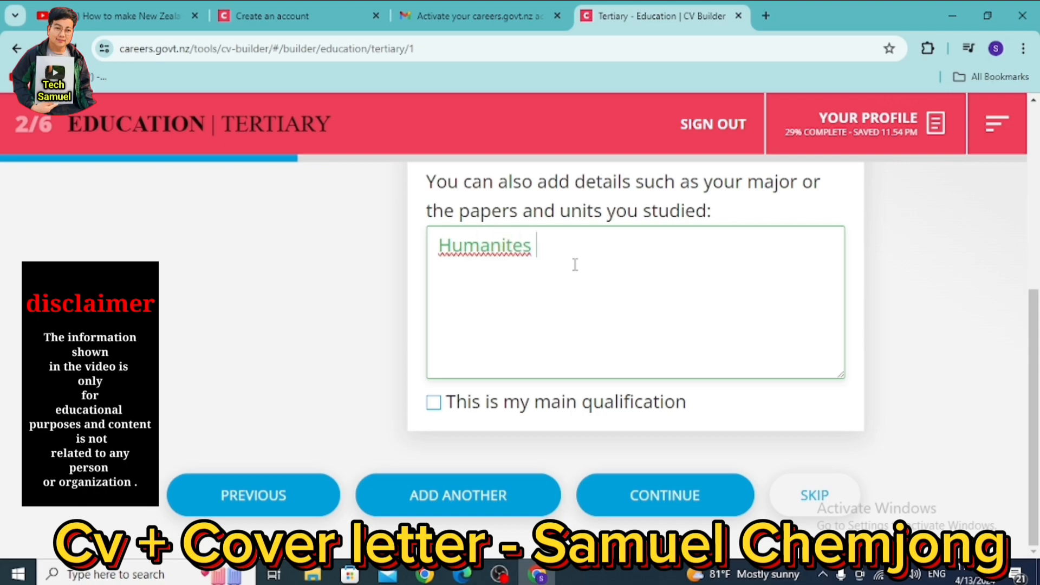
right_click(507, 260)
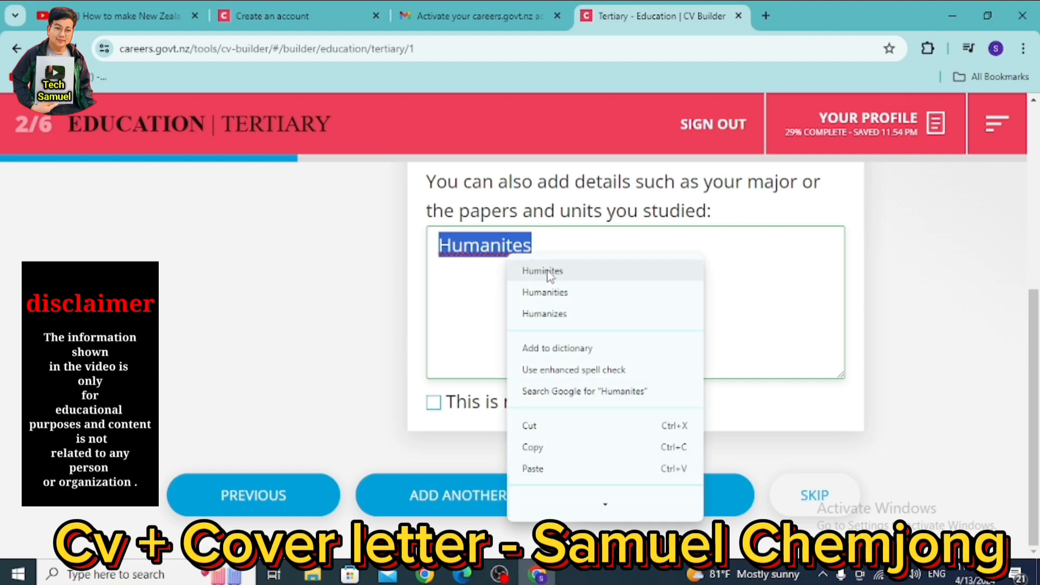
left_click(529, 269)
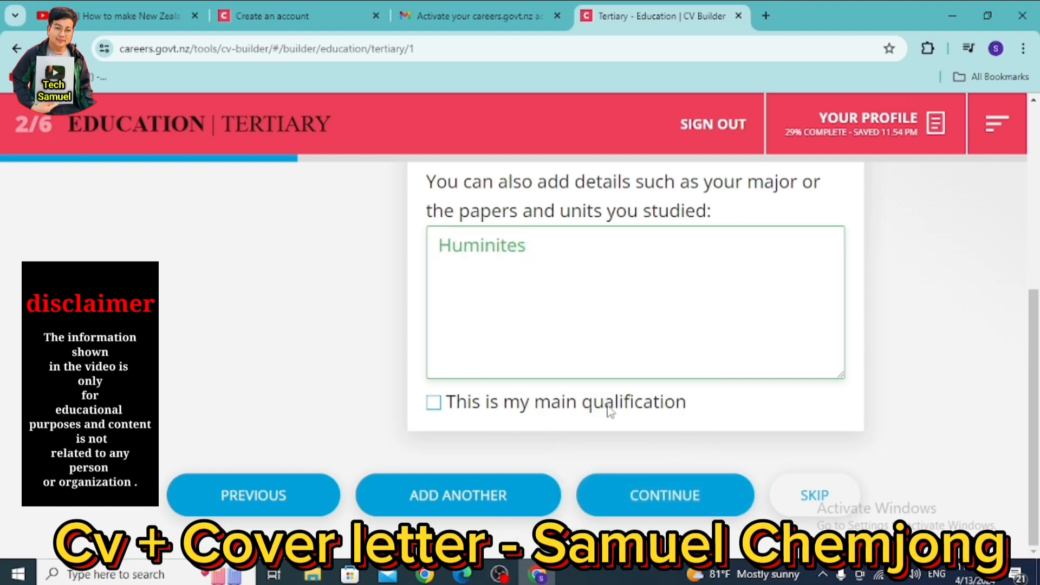
left_click(434, 404)
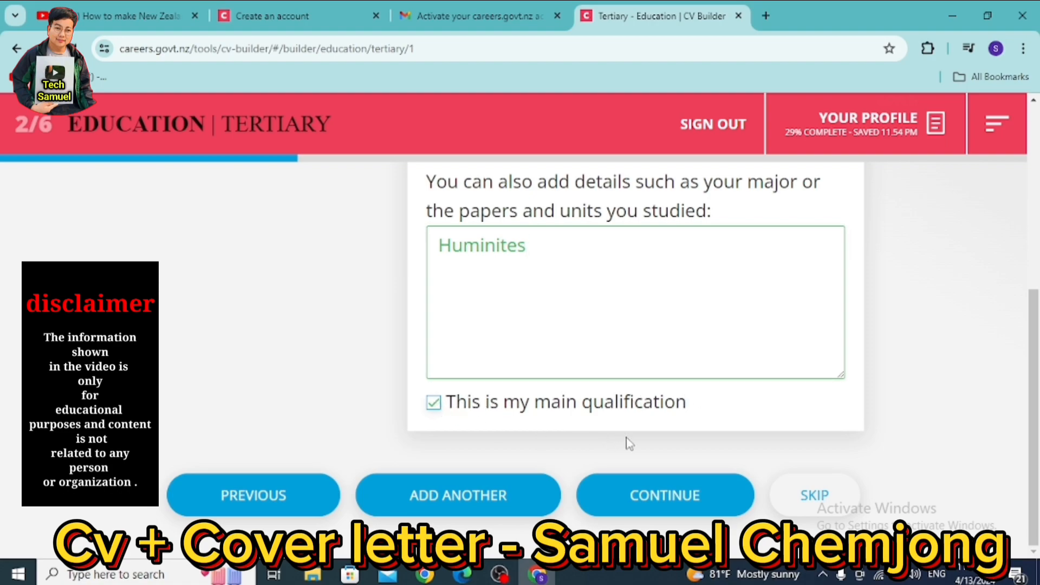
left_click(666, 490)
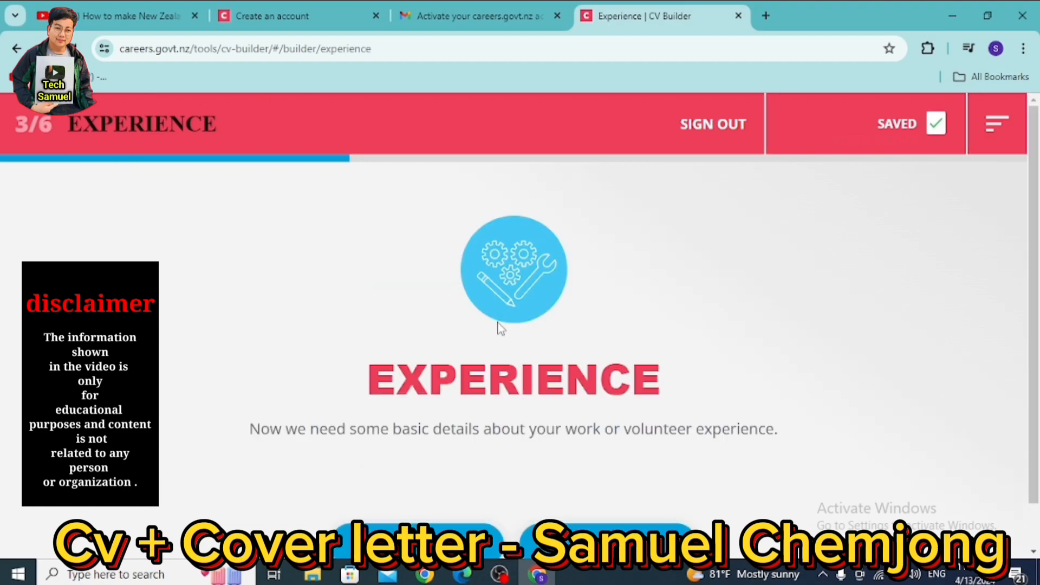
scroll(499, 328, "down", 1)
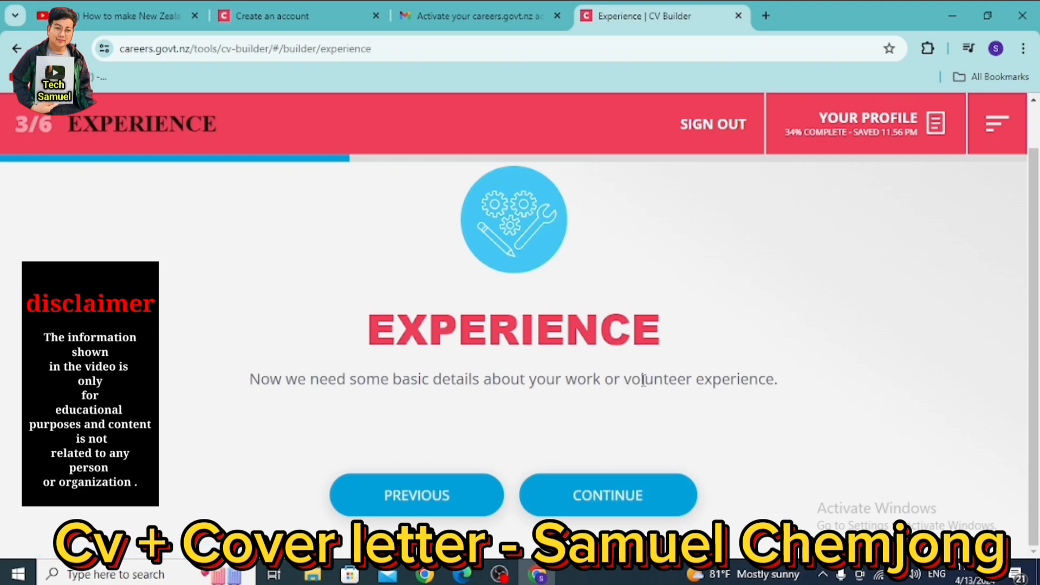
left_click_drag(702, 335, 368, 334)
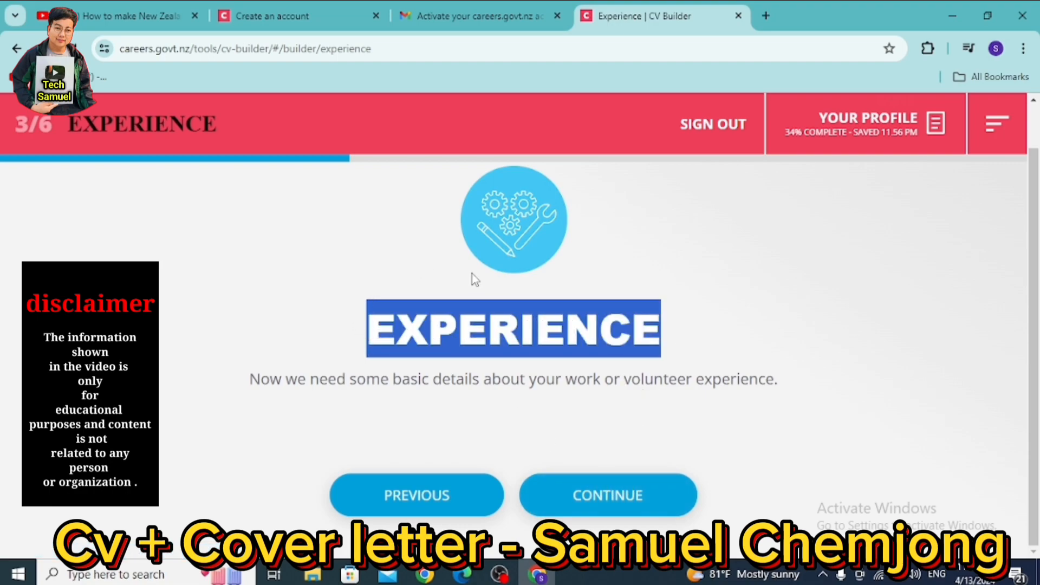
left_click(483, 331)
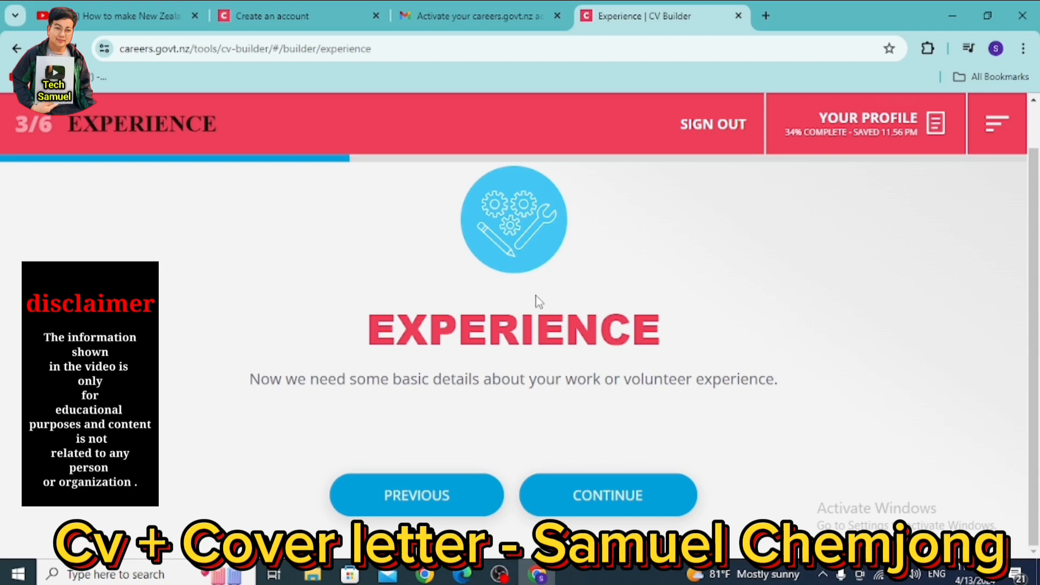
- Enter Dimond Restaurant as the employer, correcting the spelling of Restaurant
left_click(565, 491)
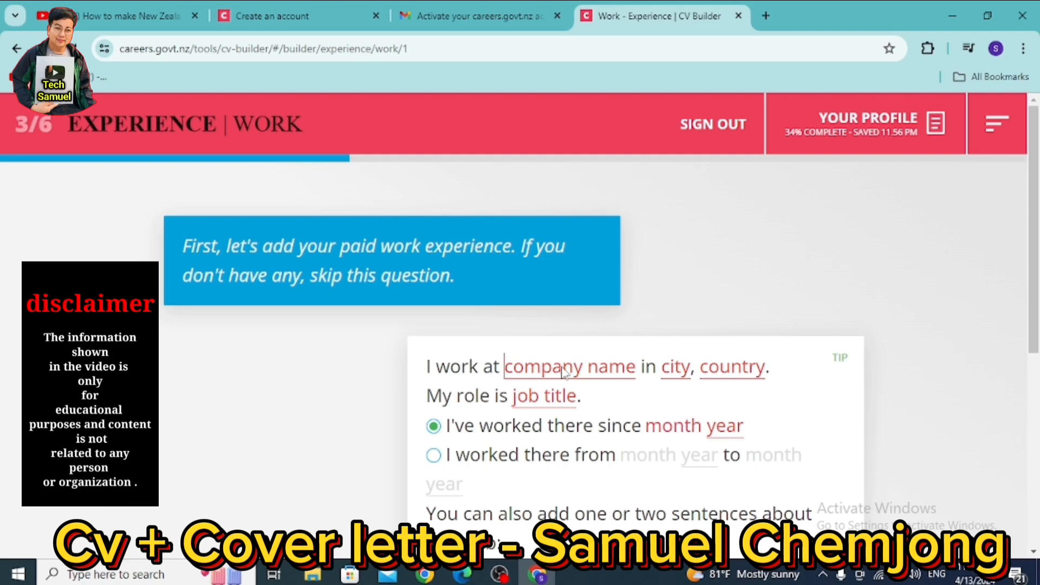
type("D")
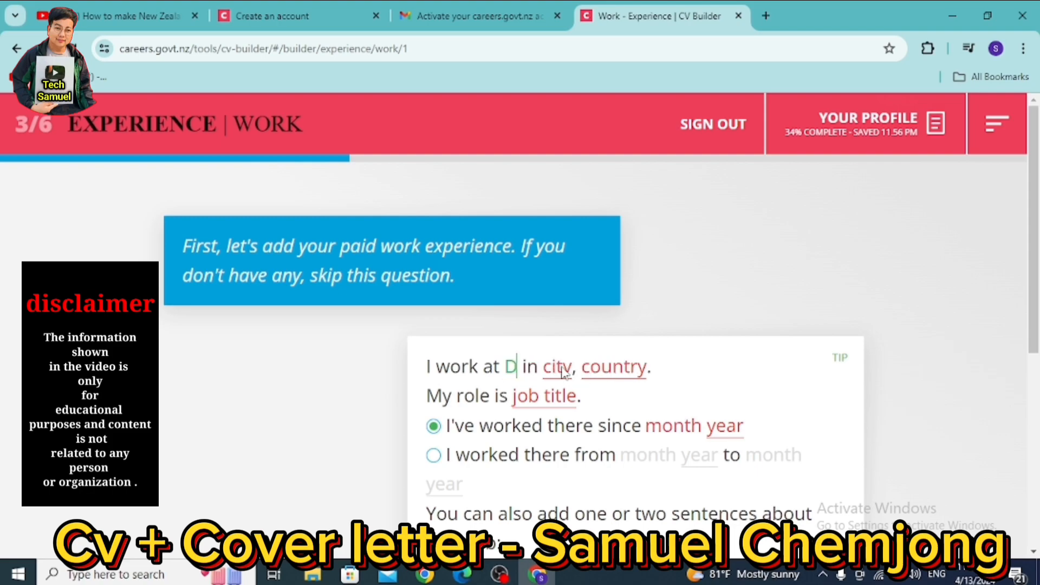
type("imond R")
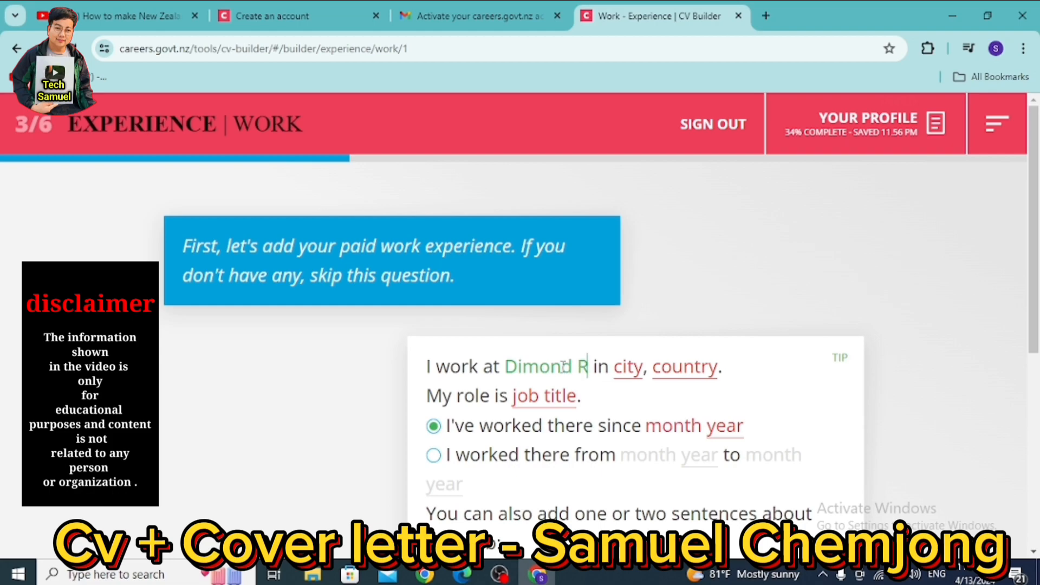
type("esturant")
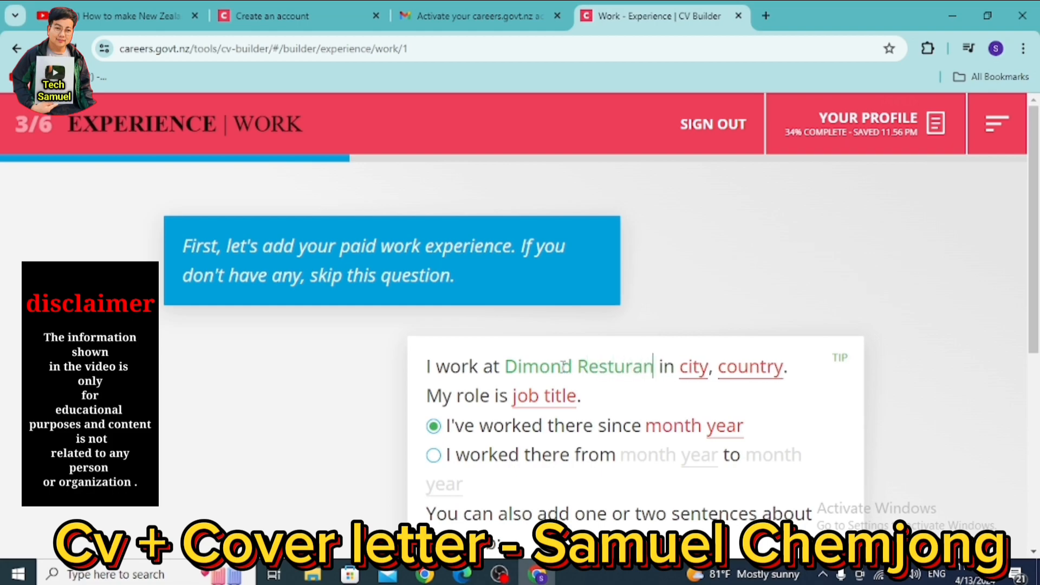
right_click(625, 367)
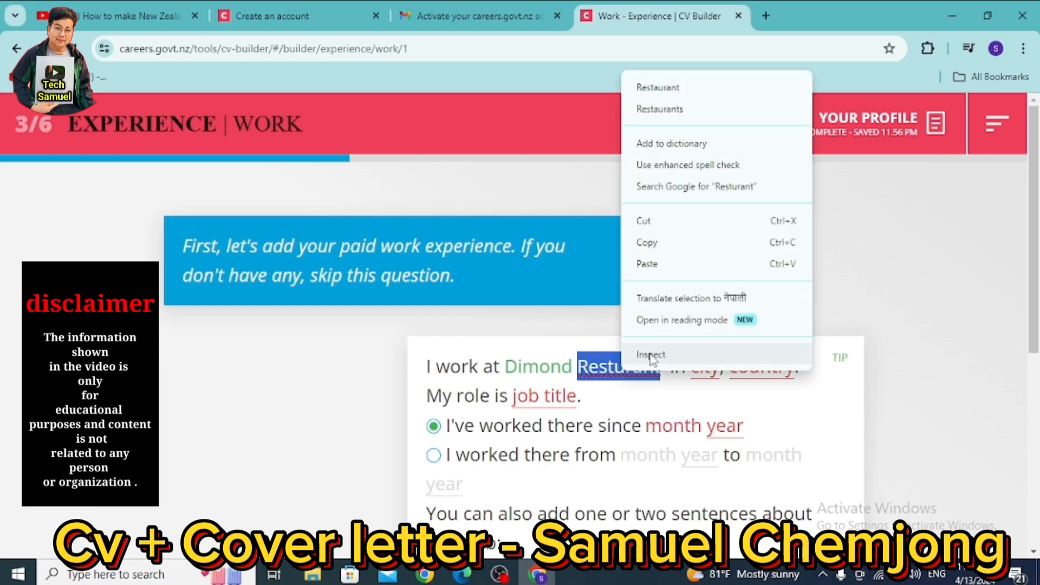
left_click(675, 86)
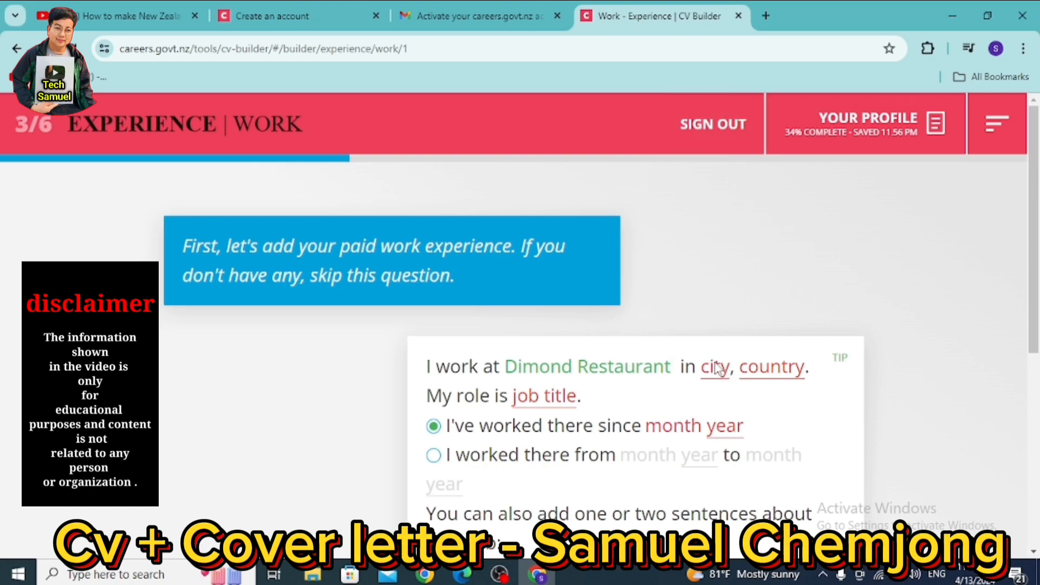
- Fill in Kathmandu, Nepal as the workplace location and Chef as job title
type("Kathm")
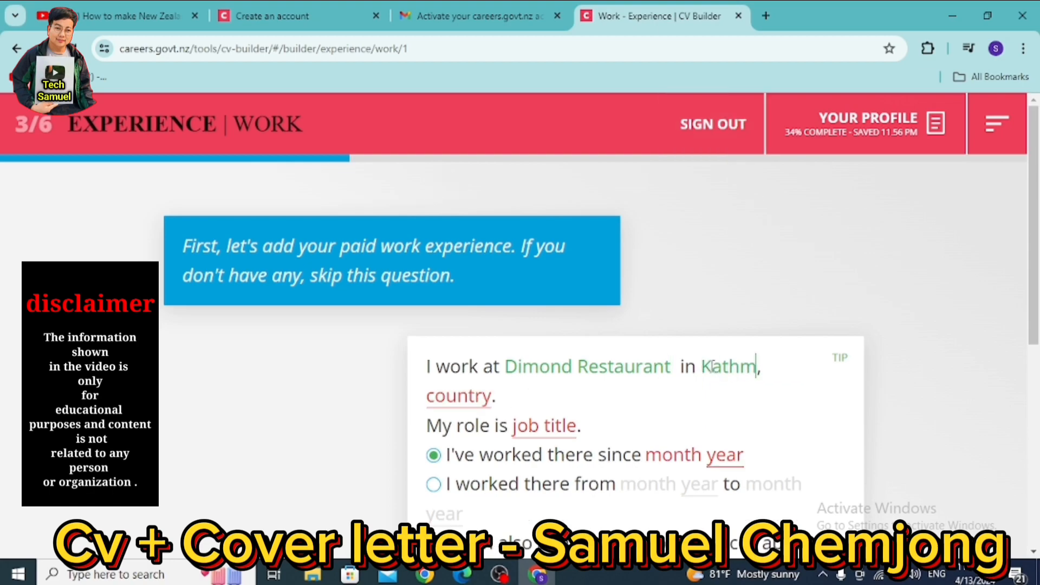
type("andu")
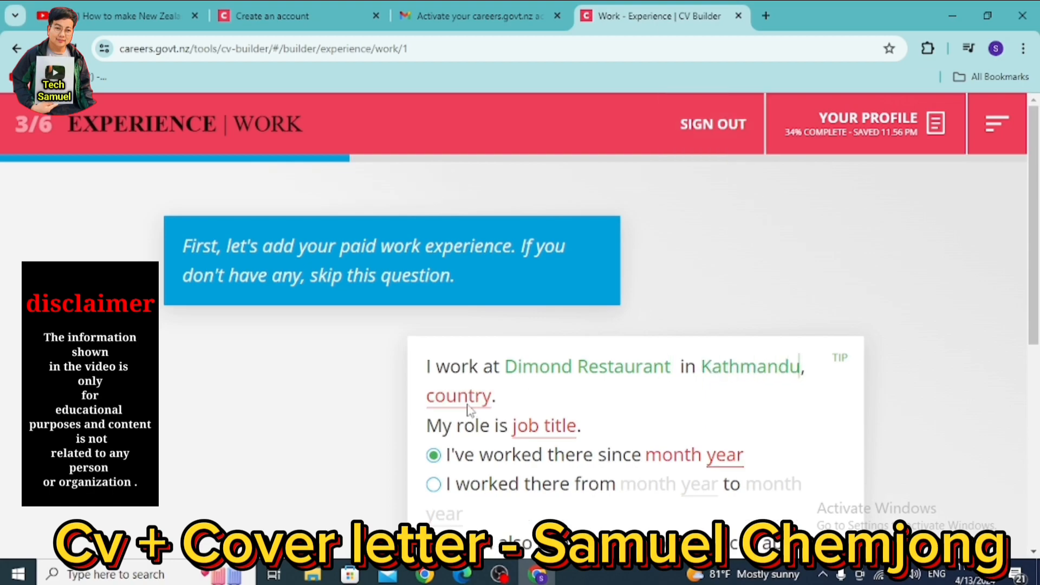
left_click(442, 398)
type("Nepal")
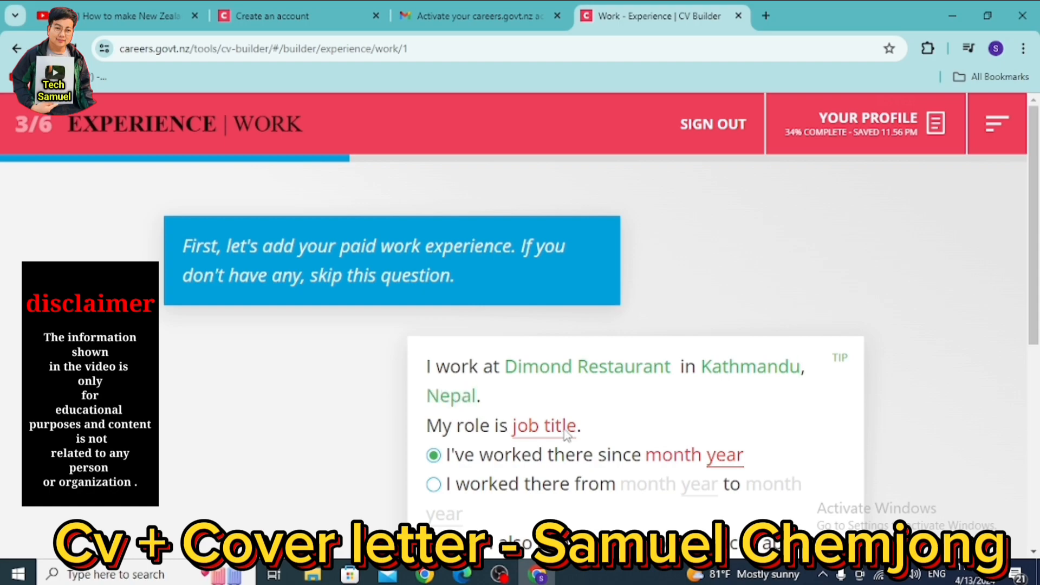
left_click(520, 431)
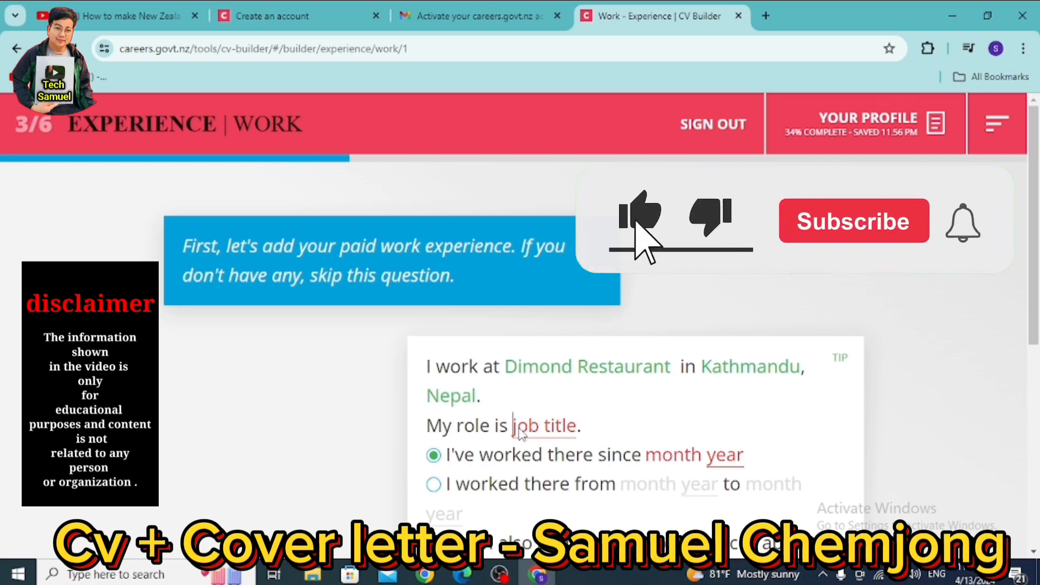
type("Chef")
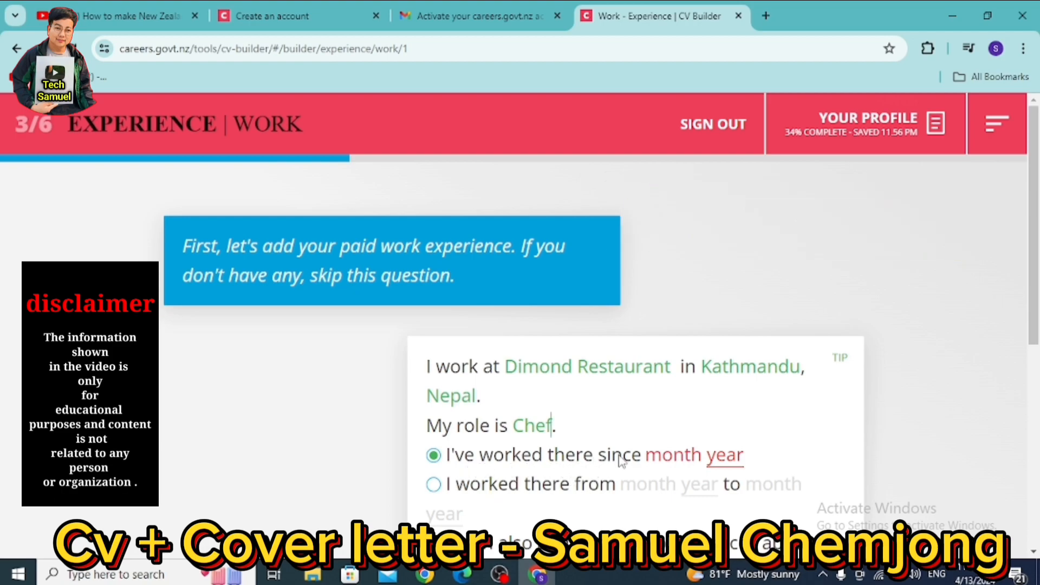
- Set the Chef job as held from Jan 2022 to Jun 2023
left_click(676, 458)
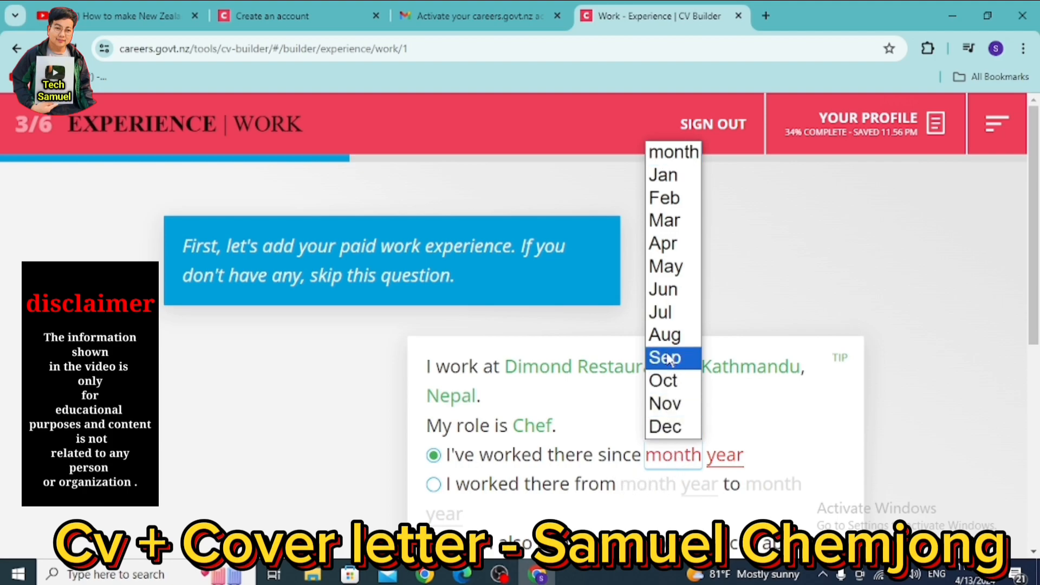
left_click(670, 184)
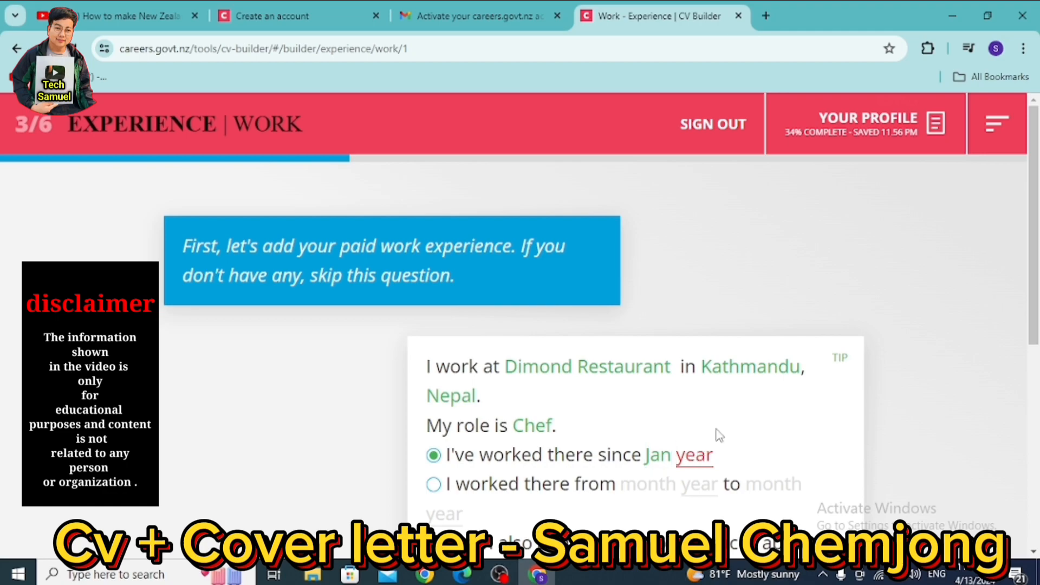
type("2022")
scroll(567, 471, "down", 3)
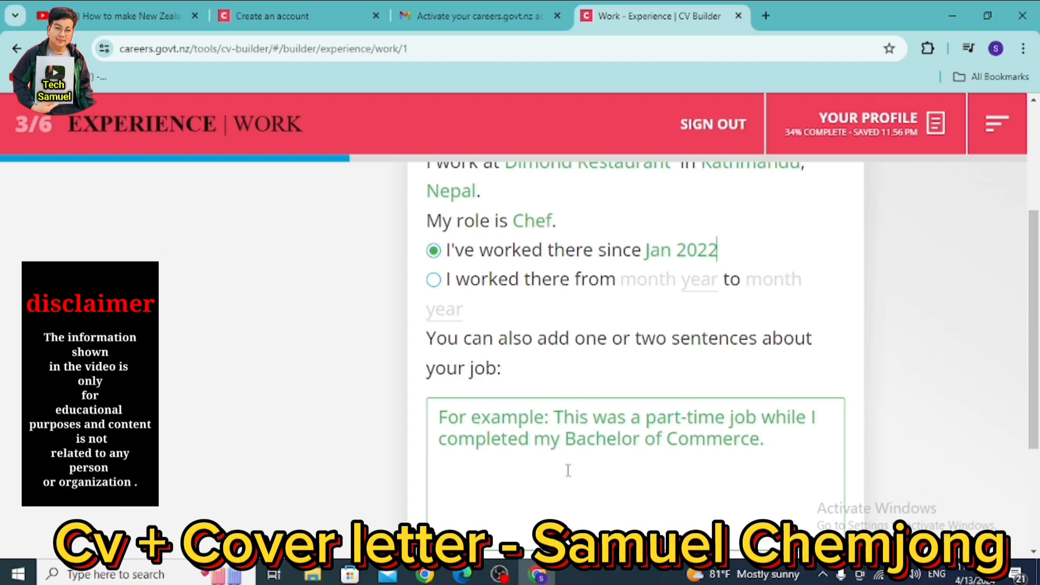
left_click(434, 280)
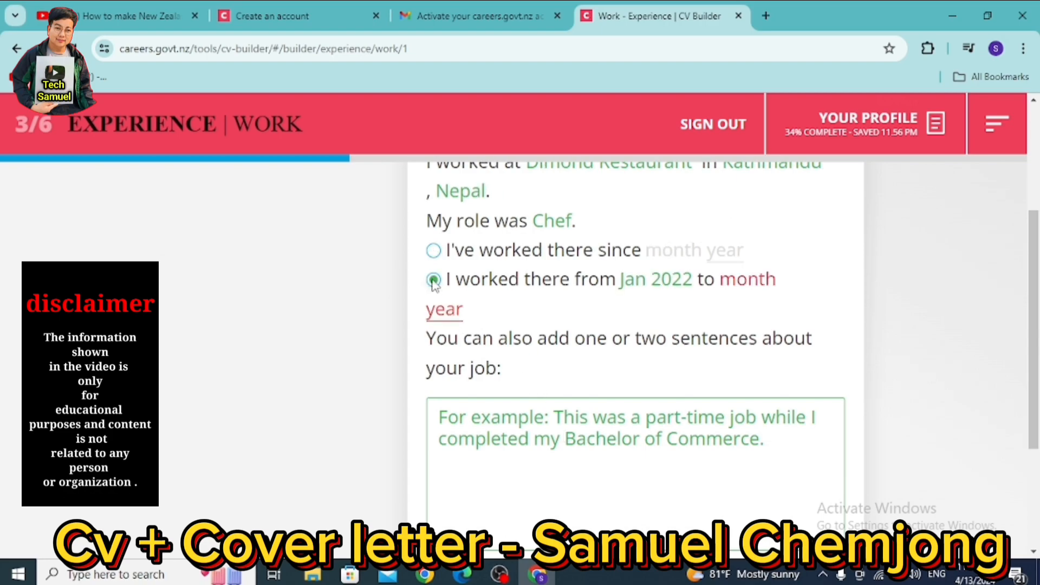
left_click(746, 286)
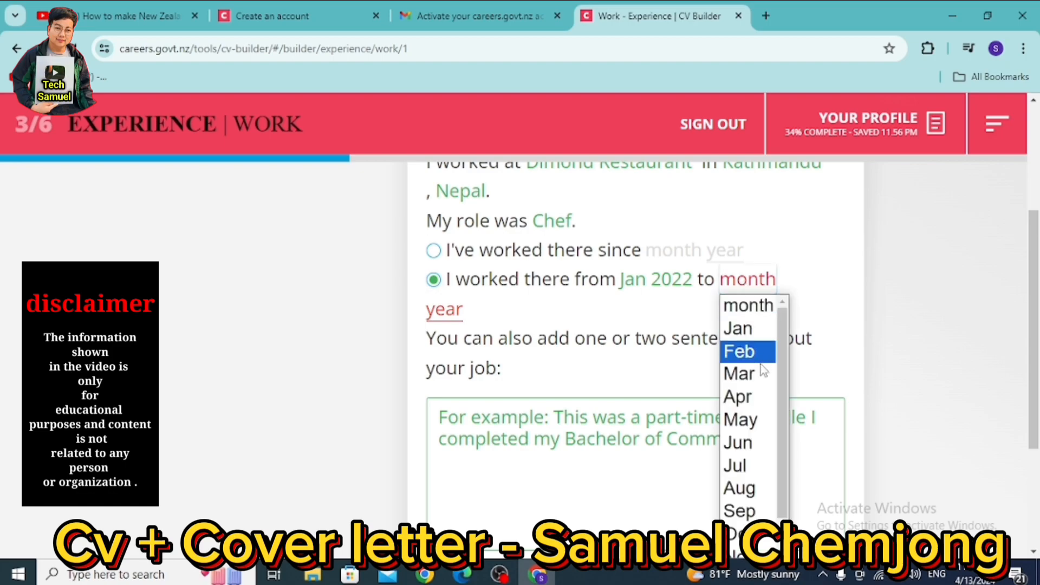
left_click(738, 442)
left_click(440, 313)
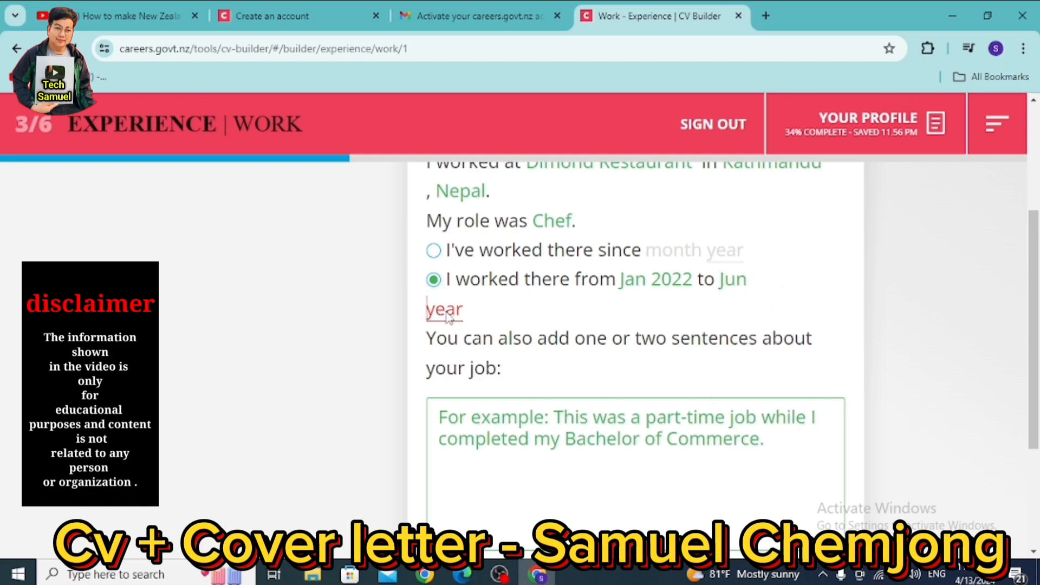
type("2023")
- Leave the job description empty and save the work entry
left_click(491, 422)
scroll(749, 462, "down", 3)
scroll(715, 441, "up", 3)
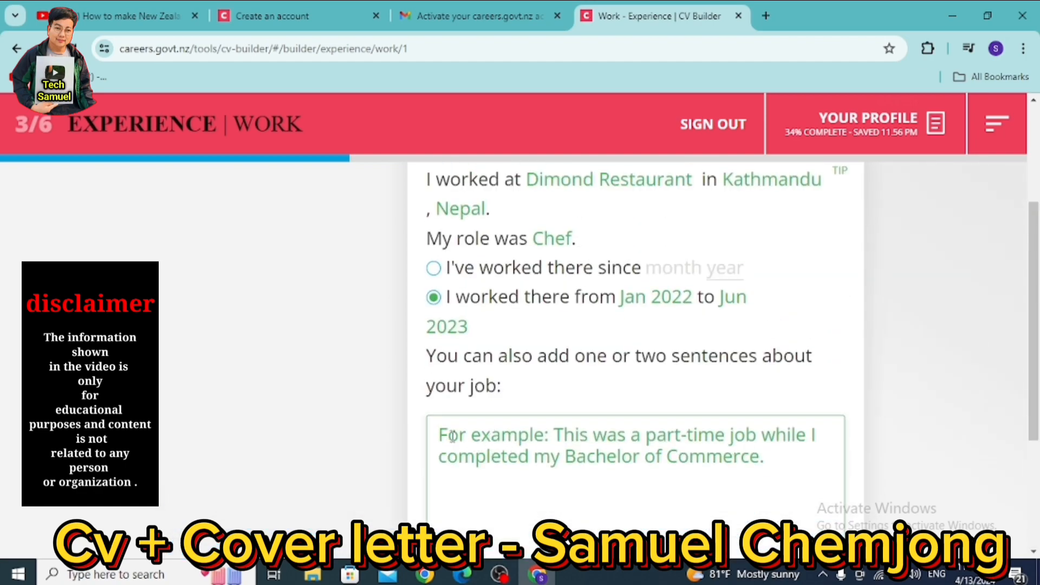
type("reger")
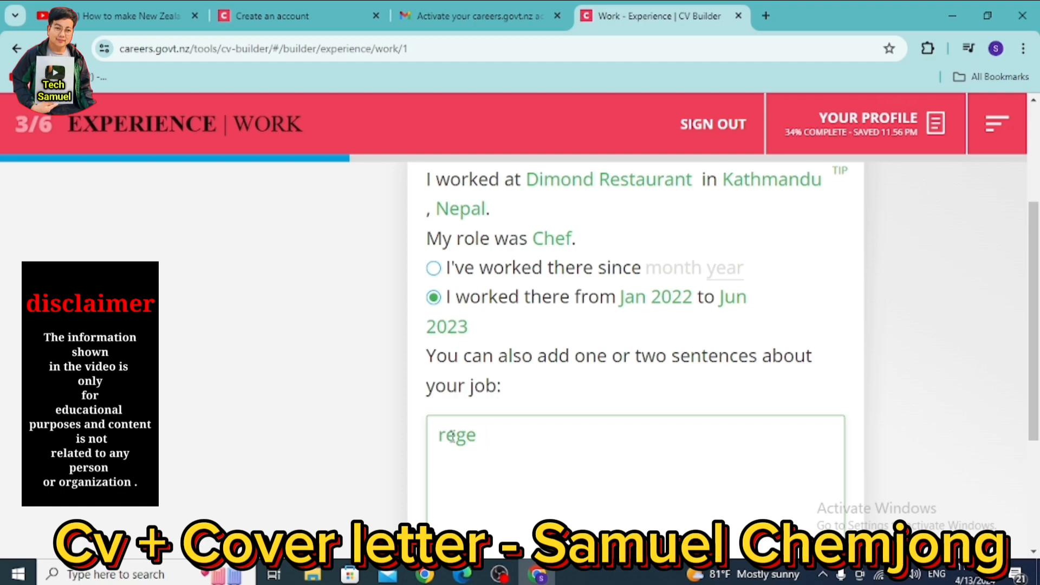
key("BackSpace")
key("BackSpace")
key("BackSpace")
key("BackSpace")
scroll(661, 332, "down", 3)
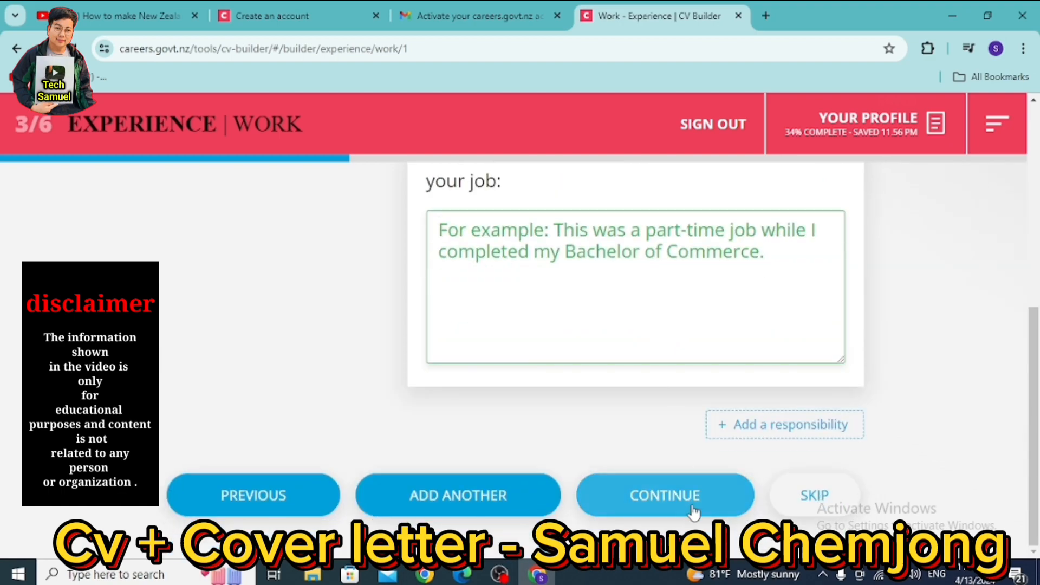
left_click(671, 499)
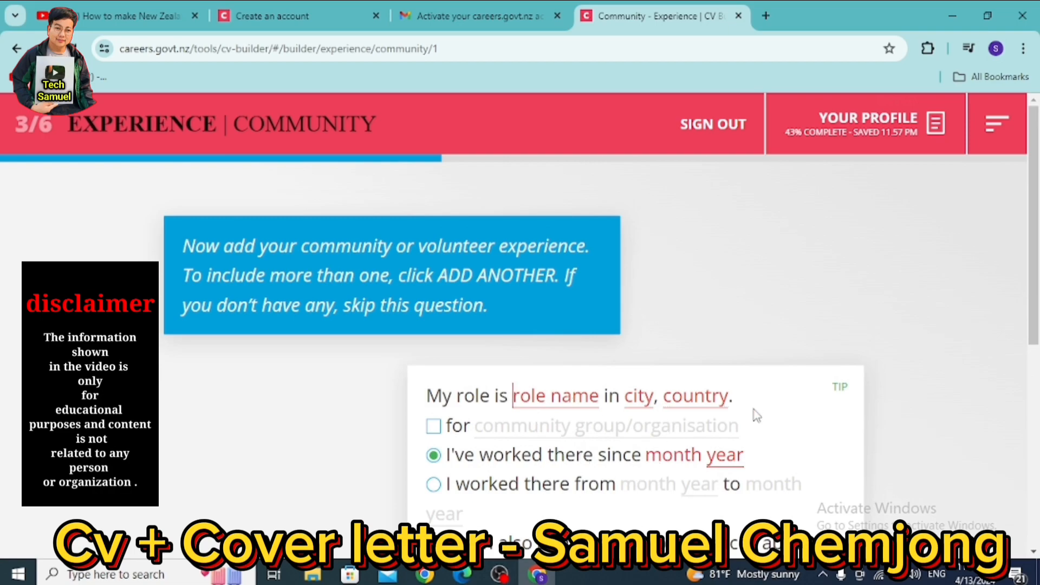
- Skip the community volunteer experience question to reach the Clubs form
scroll(655, 432, "down", 6)
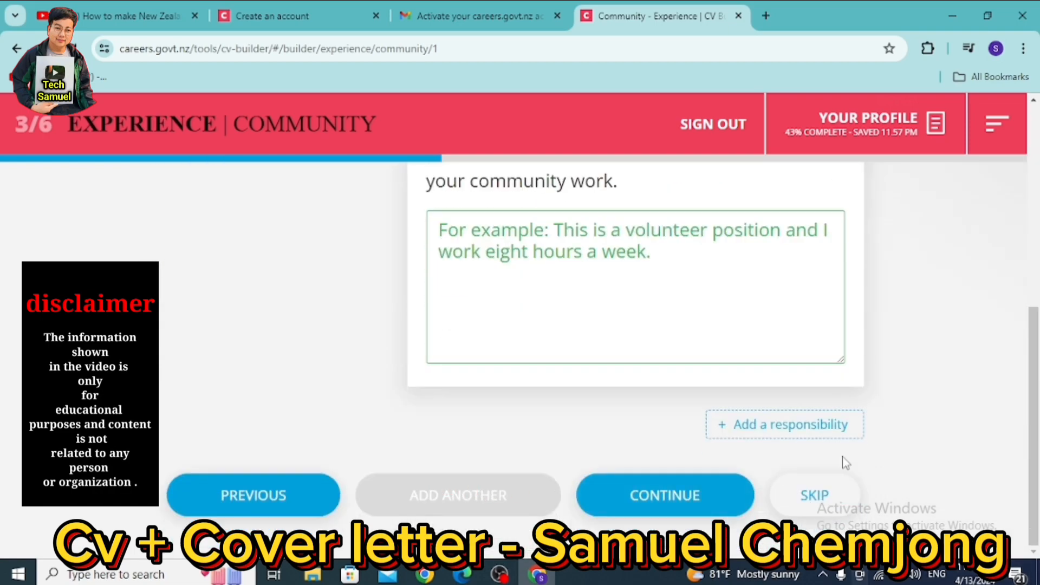
left_click(819, 494)
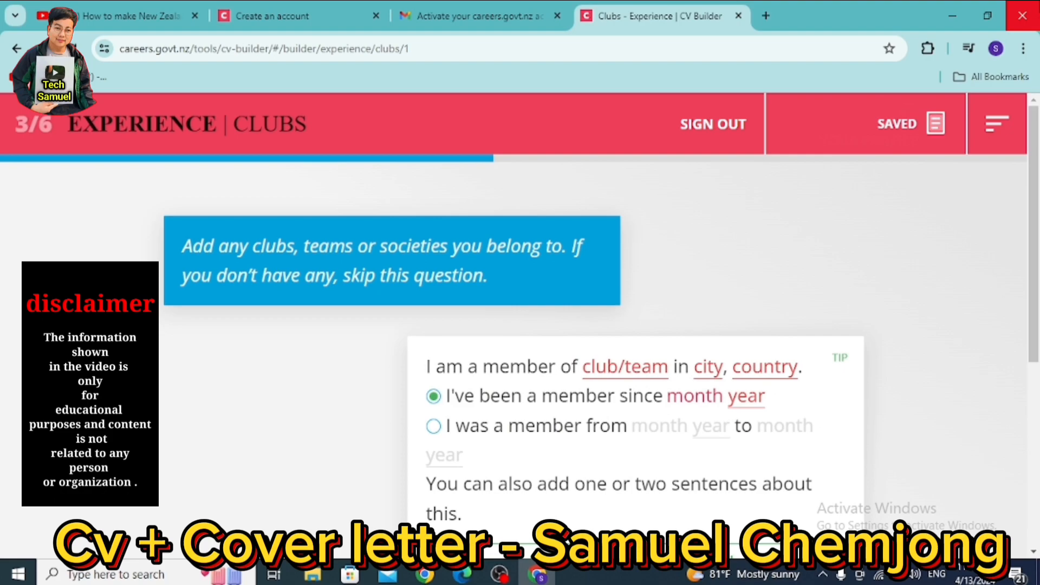
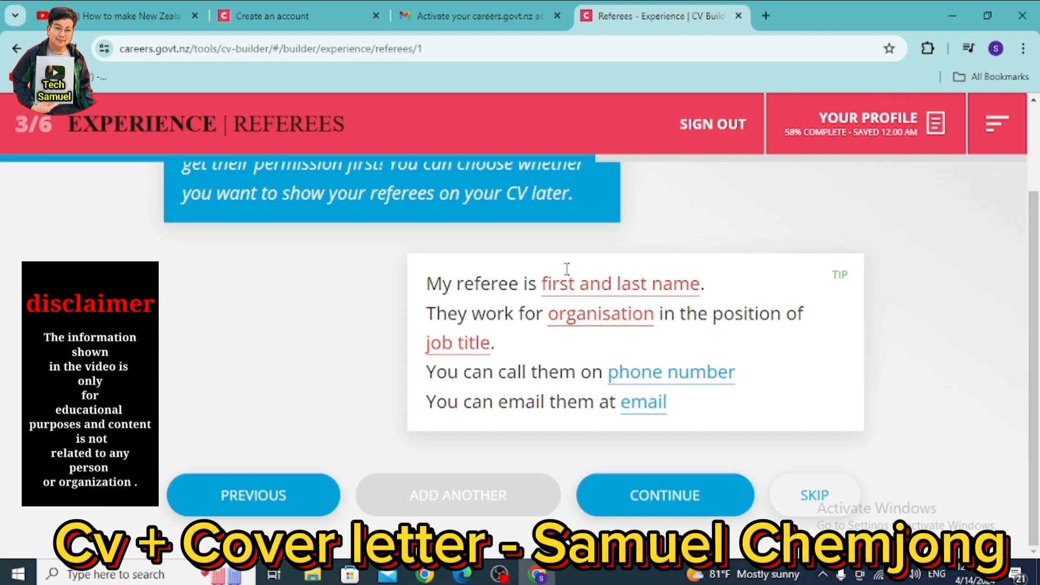
- Clear the test text from the referee name and organisation fields and skip adding referees
type("hdgh")
key("BackSpace")
key("BackSpace")
key("BackSpace")
key("BackSpace")
type("badf")
key("BackSpace")
key("BackSpace")
key("BackSpace")
key("BackSpace")
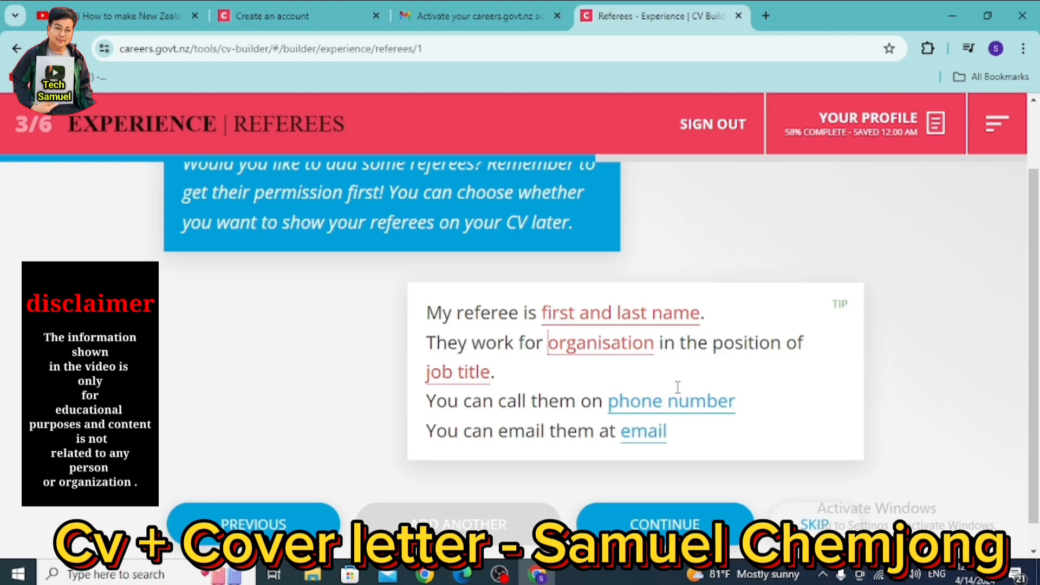
left_click(656, 402)
left_click(815, 525)
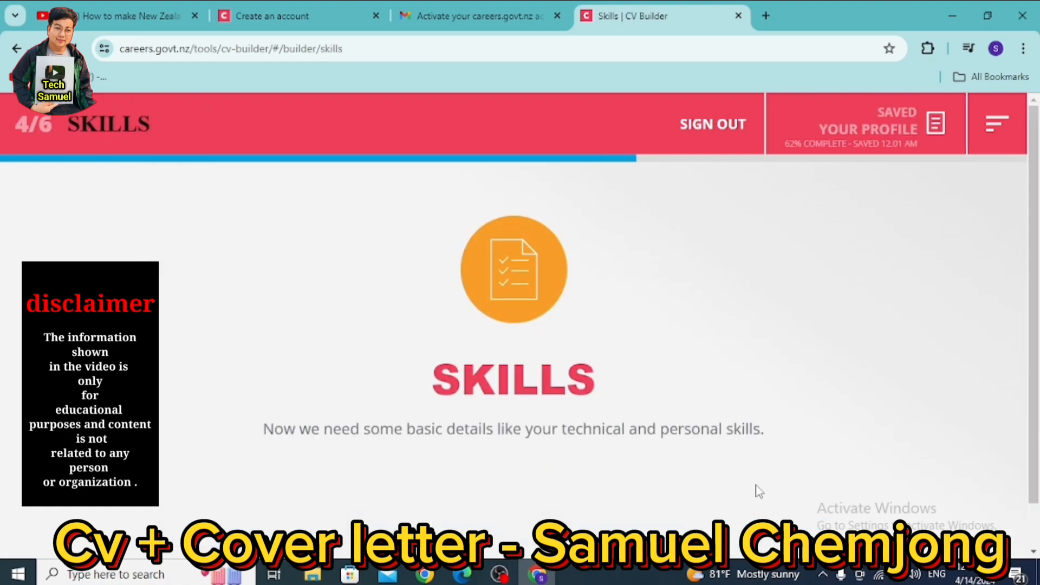
- Add 'Computer' as a technical skill and save it
scroll(683, 398, "down", 1)
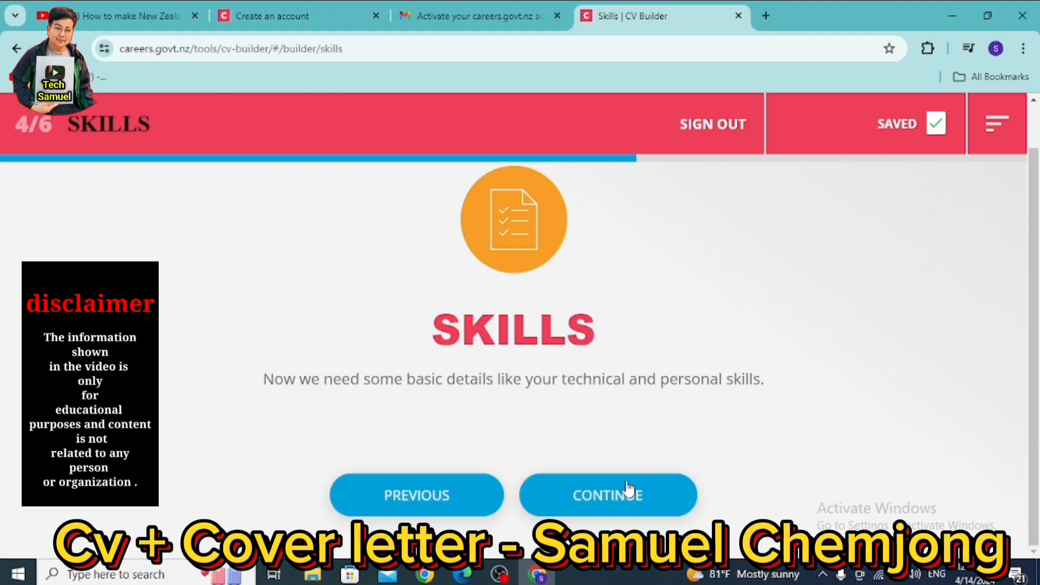
left_click(624, 496)
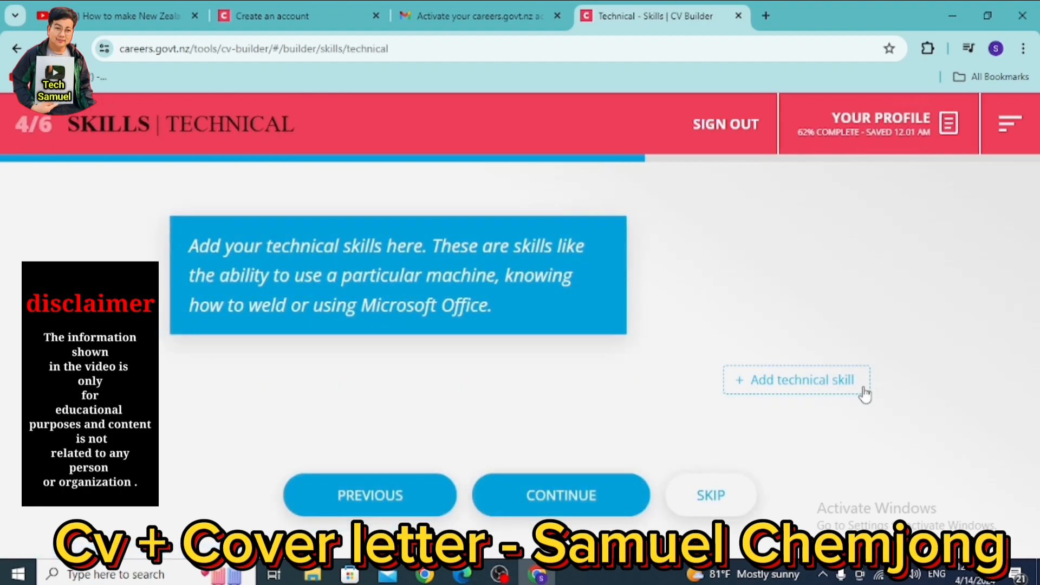
left_click(816, 390)
left_click(445, 403)
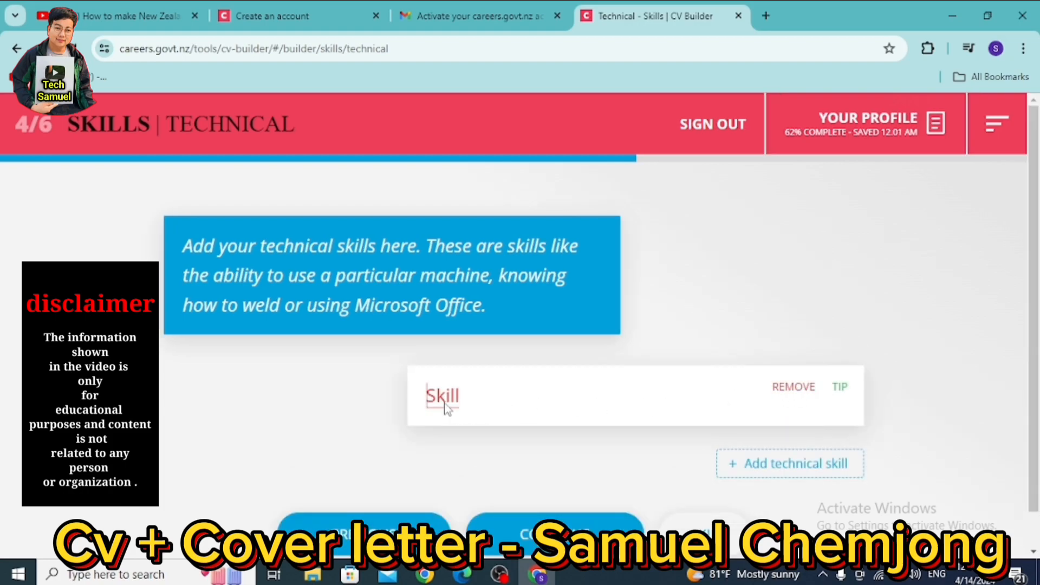
type("Computer")
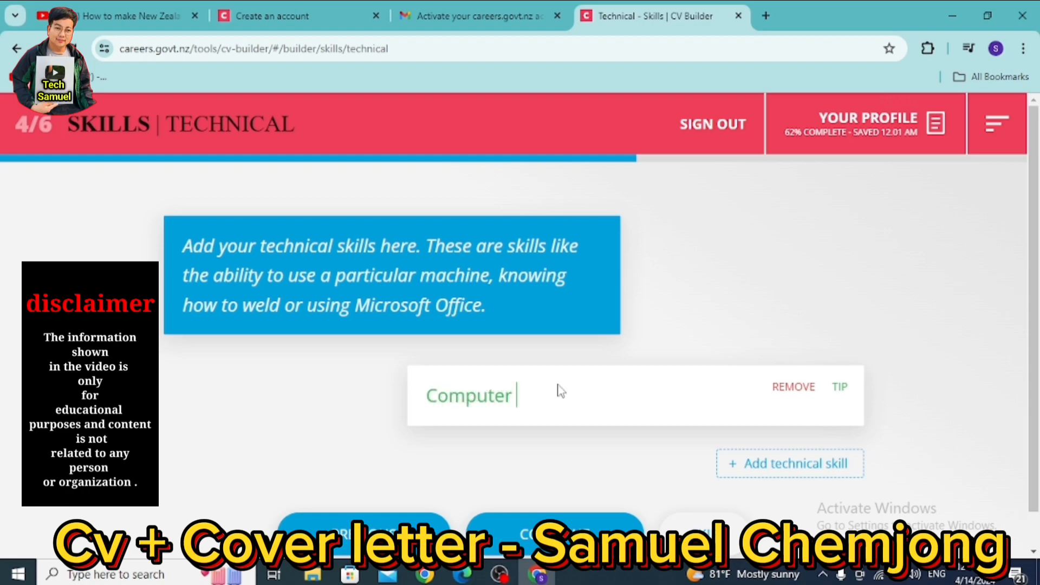
scroll(574, 391, "down", 1)
left_click(572, 497)
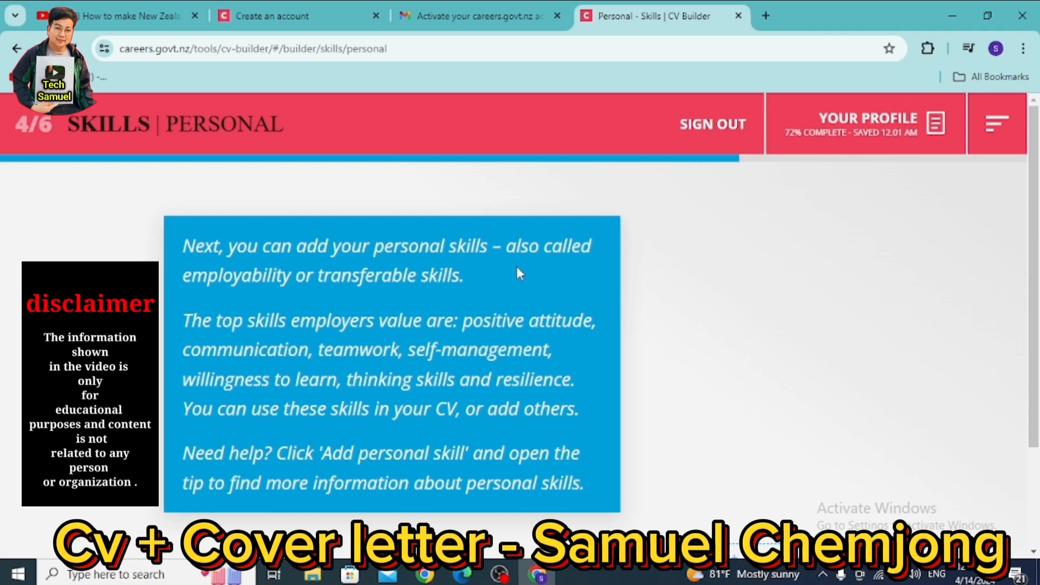
- Add the personal skill 'Cook' with the description 'i have professional Skilss of chefv'
scroll(567, 328, "down", 3)
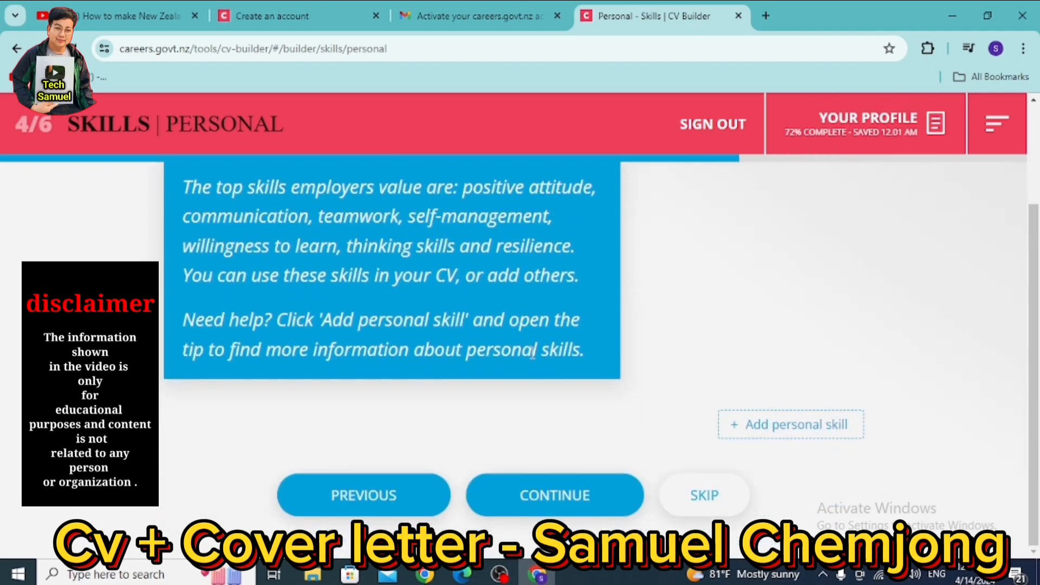
left_click(777, 428)
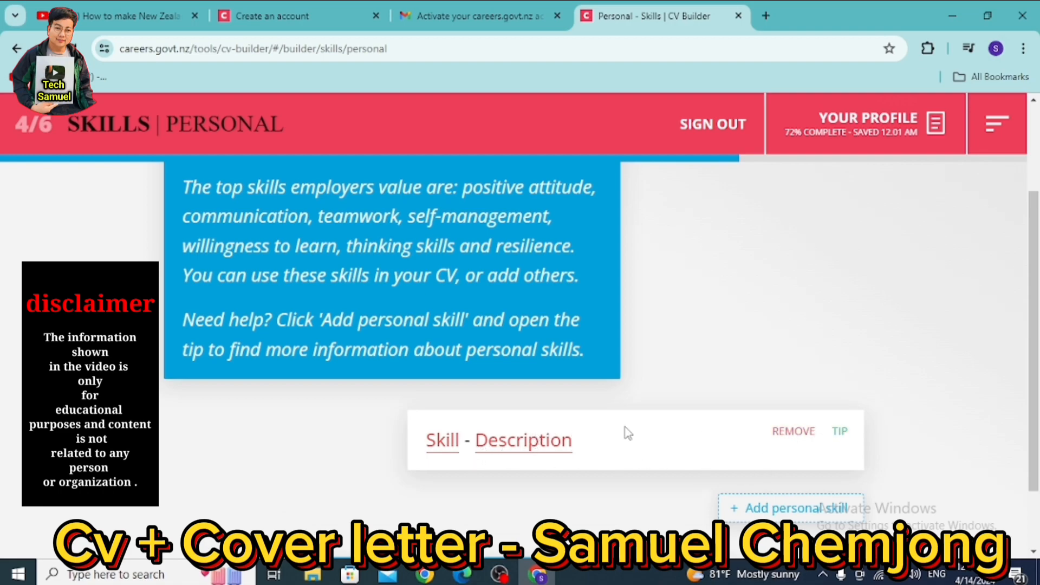
left_click(440, 447)
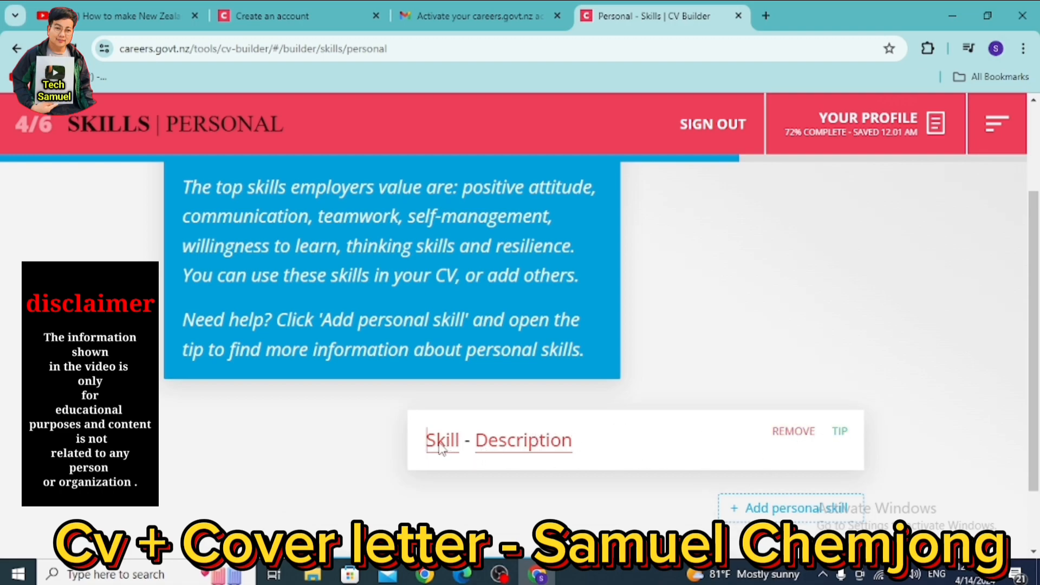
type("Cook")
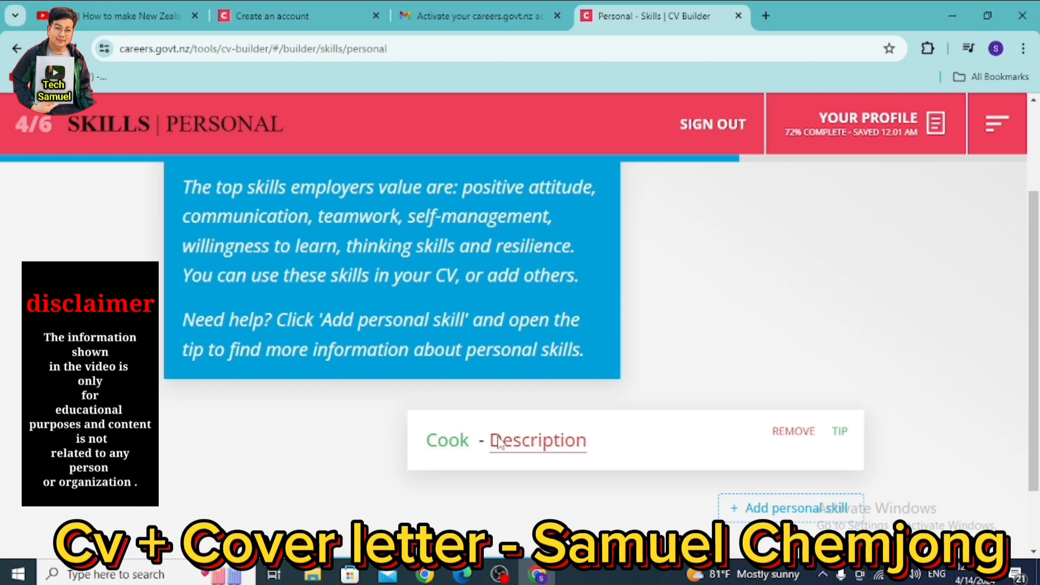
scroll(499, 442, "down", 2)
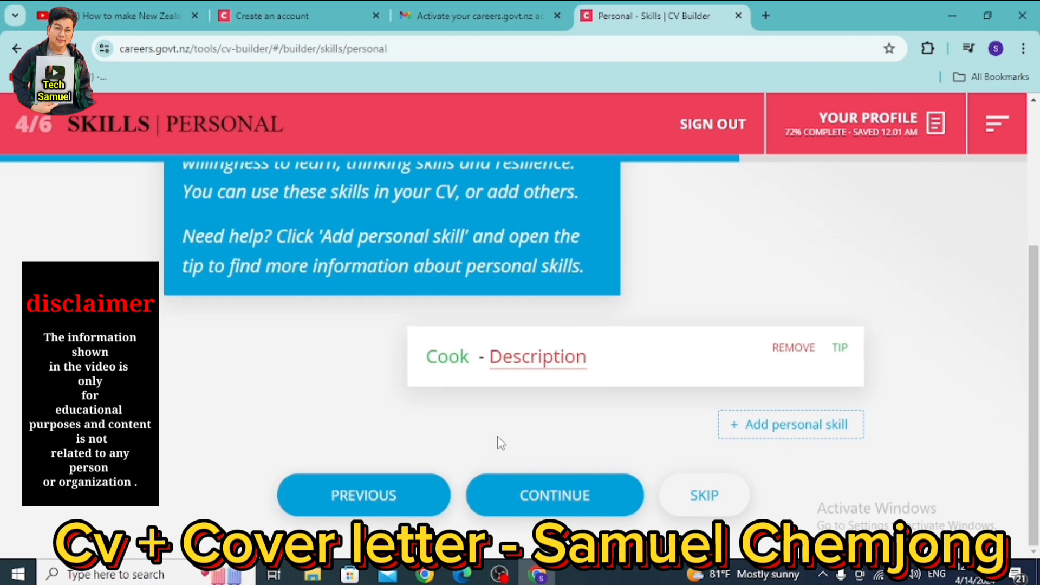
left_click(502, 361)
type("i ha")
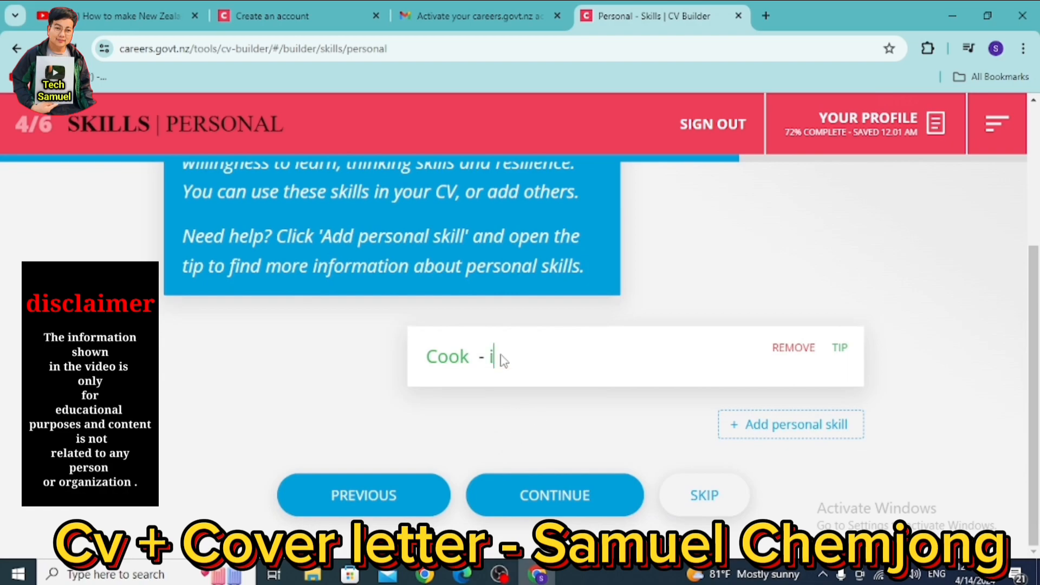
type("ve professi")
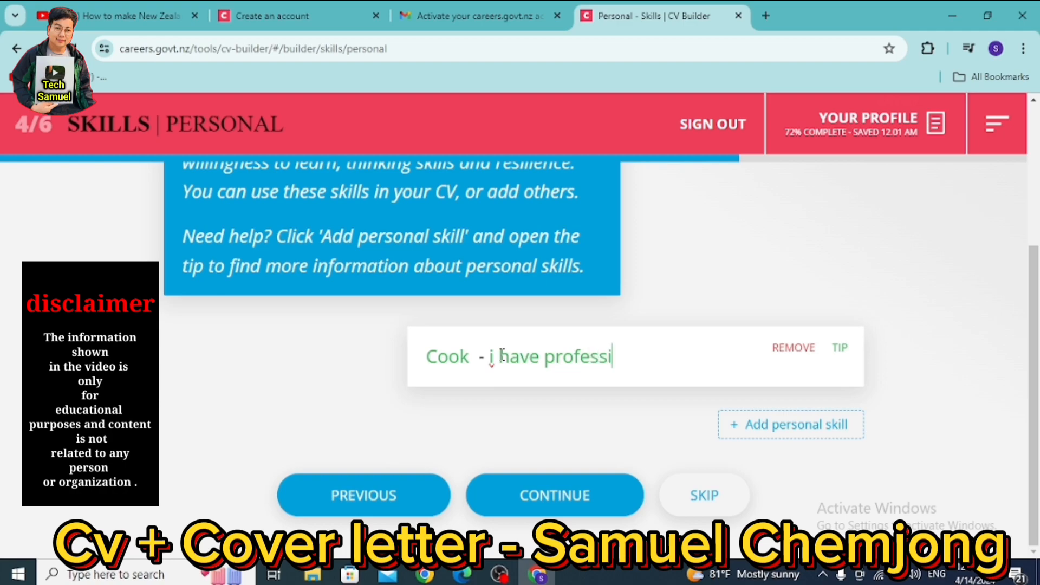
type("onal S")
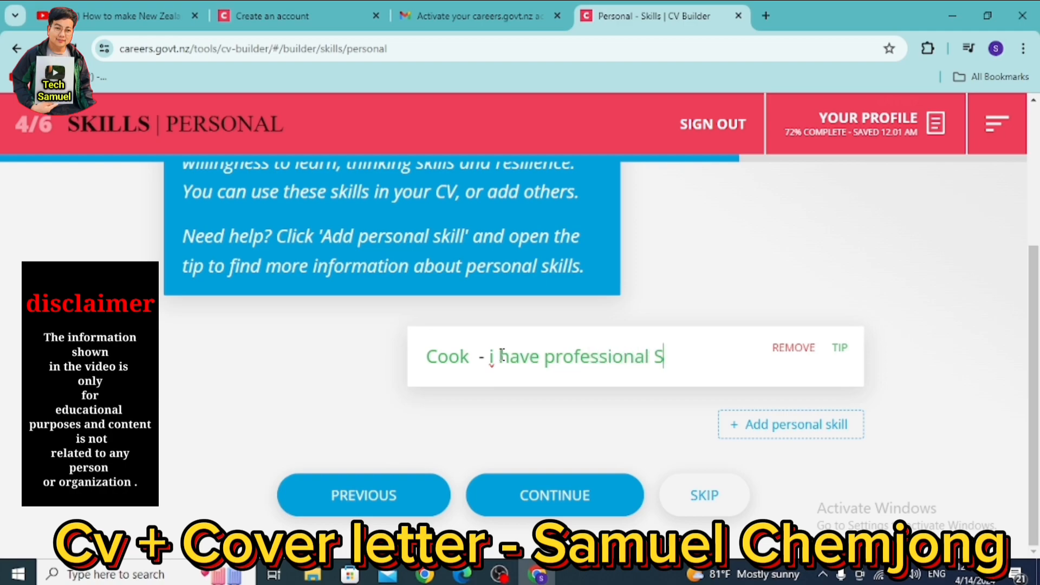
type("kilss o")
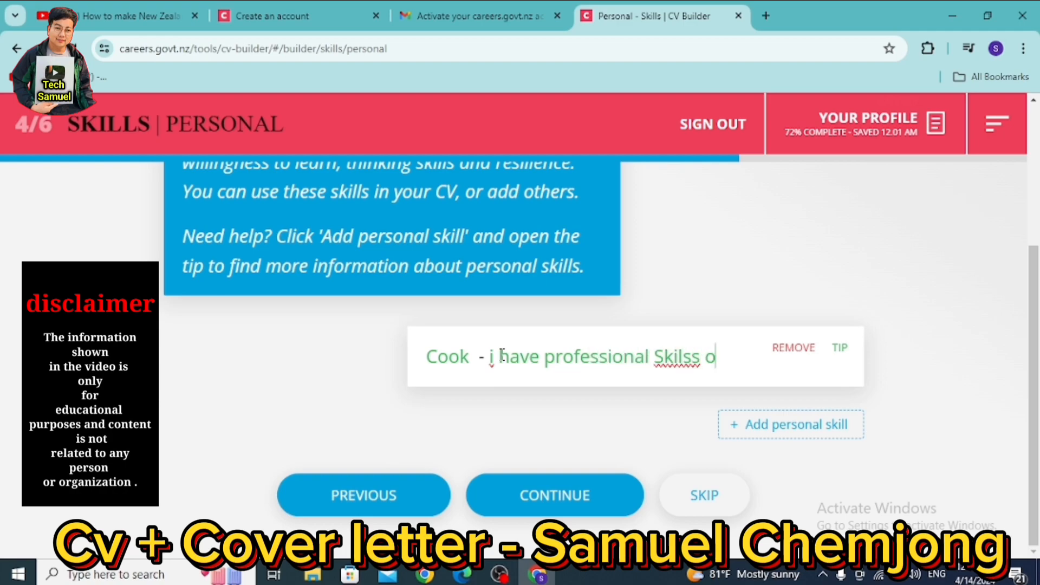
type("f chefv")
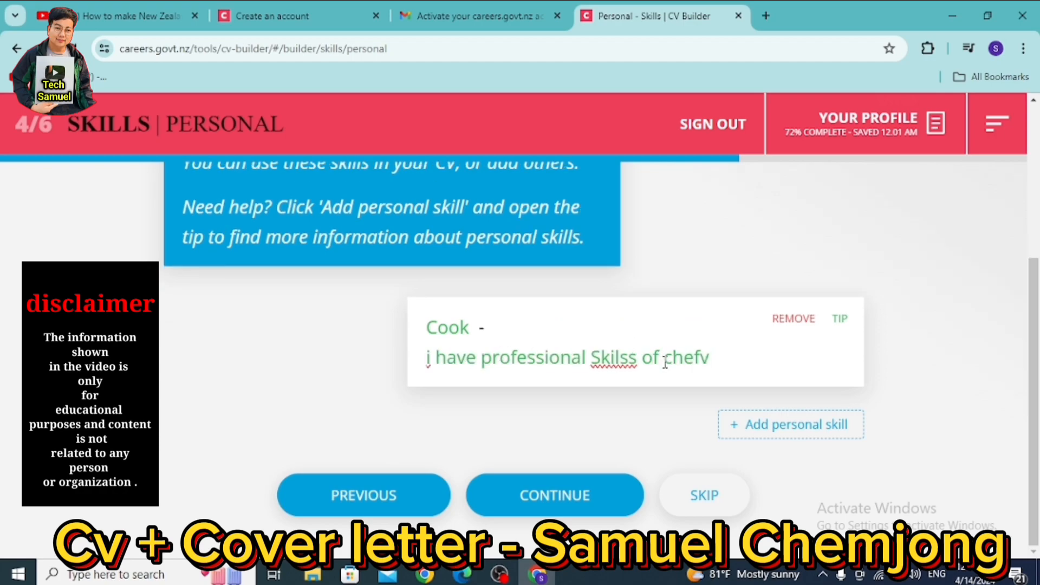
- Correct 'Skilss' to 'Skills', remove the trailing 'v', and save the personal skill
right_click(613, 358)
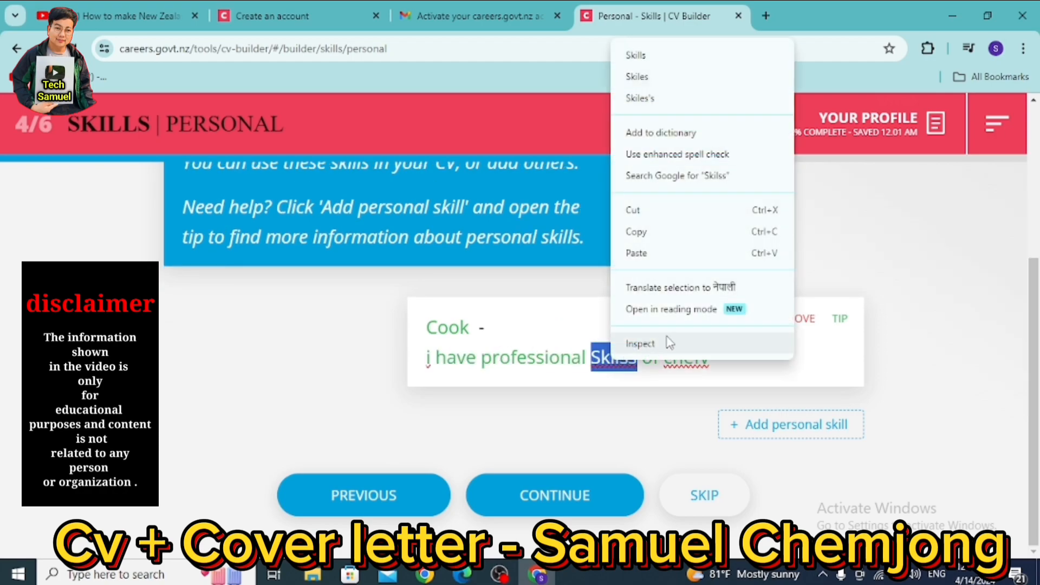
left_click(637, 55)
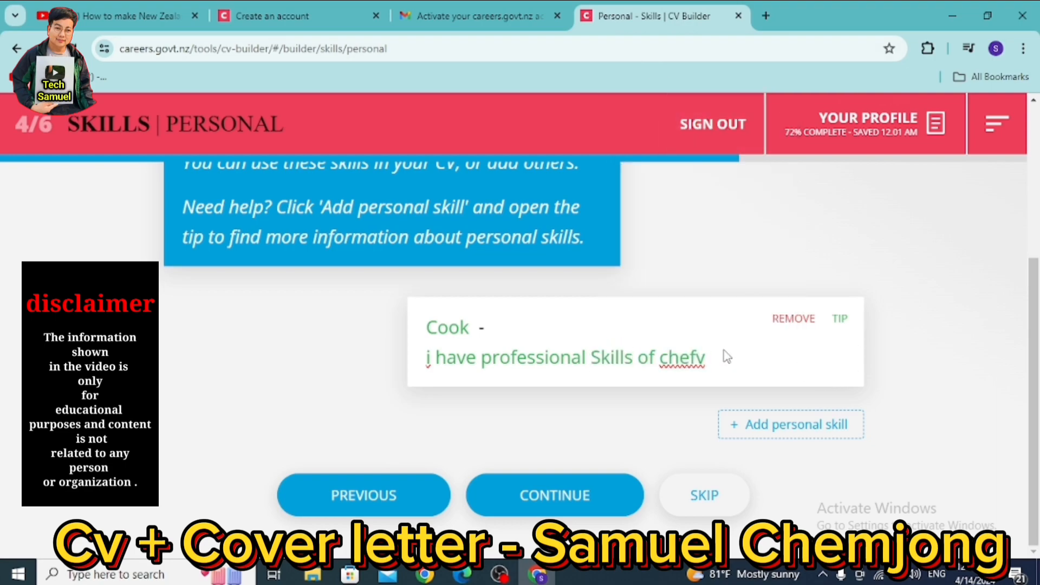
key("BackSpace")
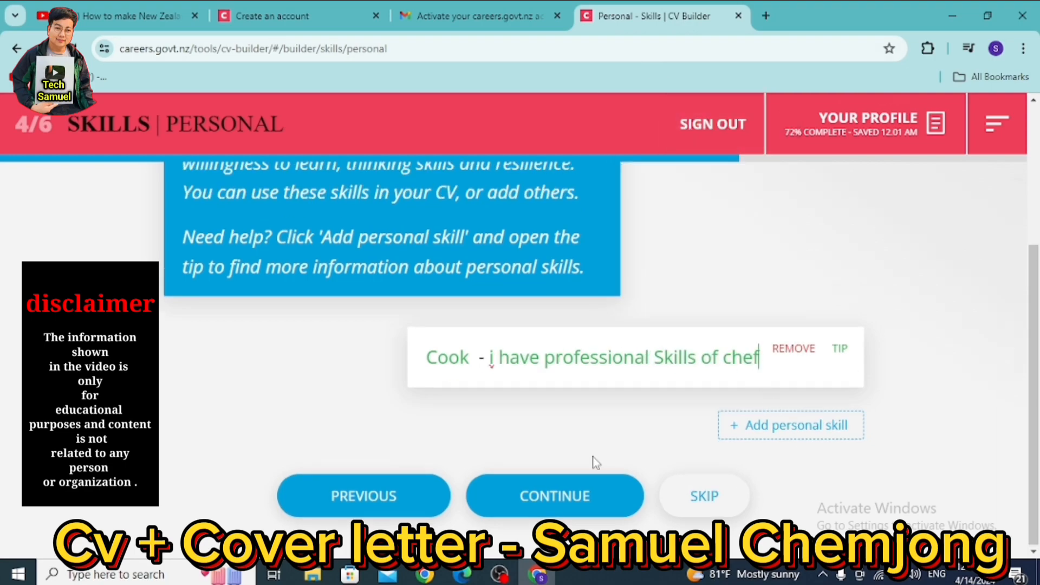
left_click(551, 497)
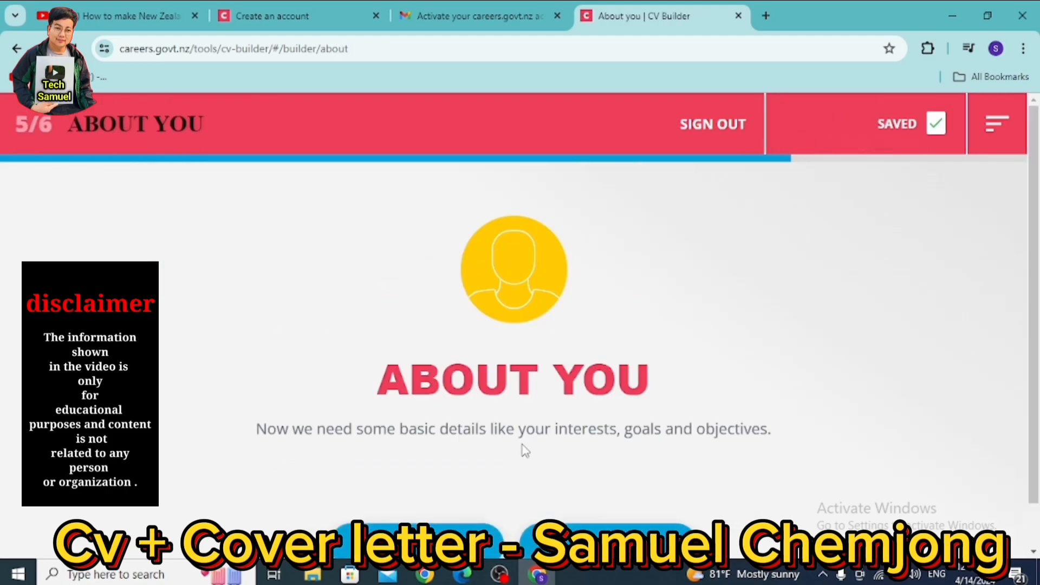
- Add an interest entry reading 'Cooking , leadership' and save it
scroll(548, 422, "down", 1)
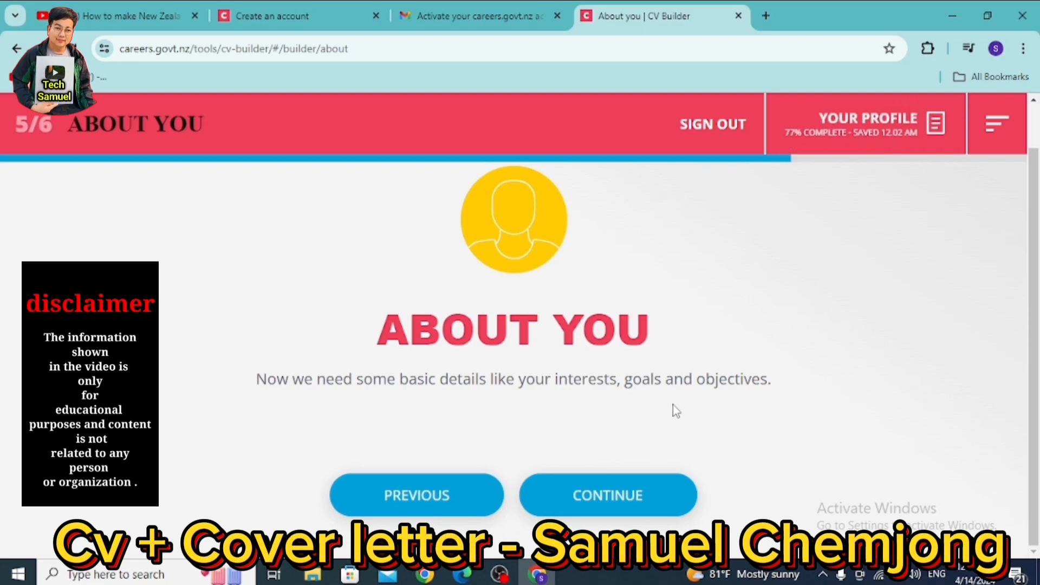
left_click(602, 510)
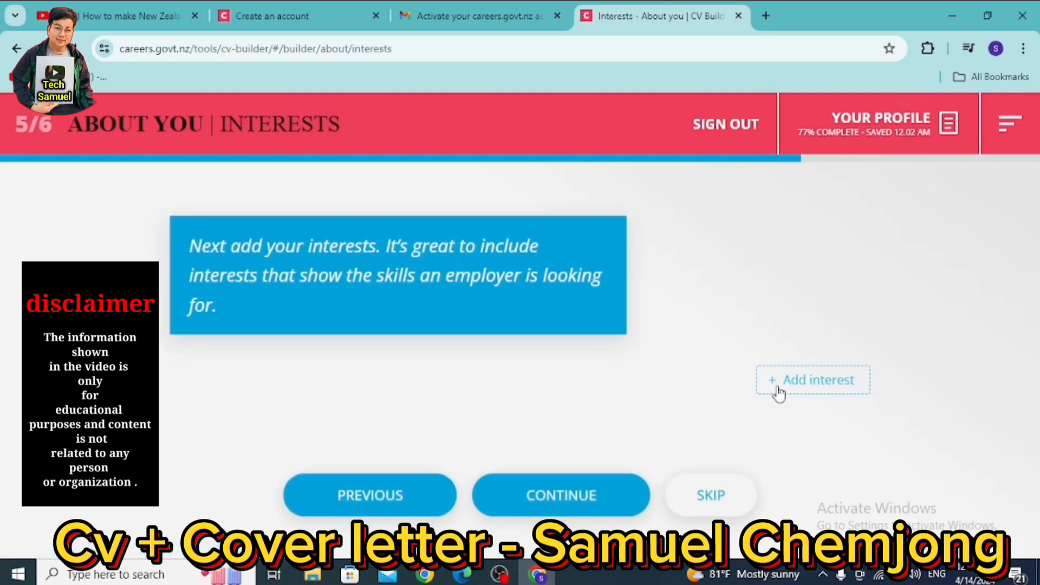
left_click(796, 380)
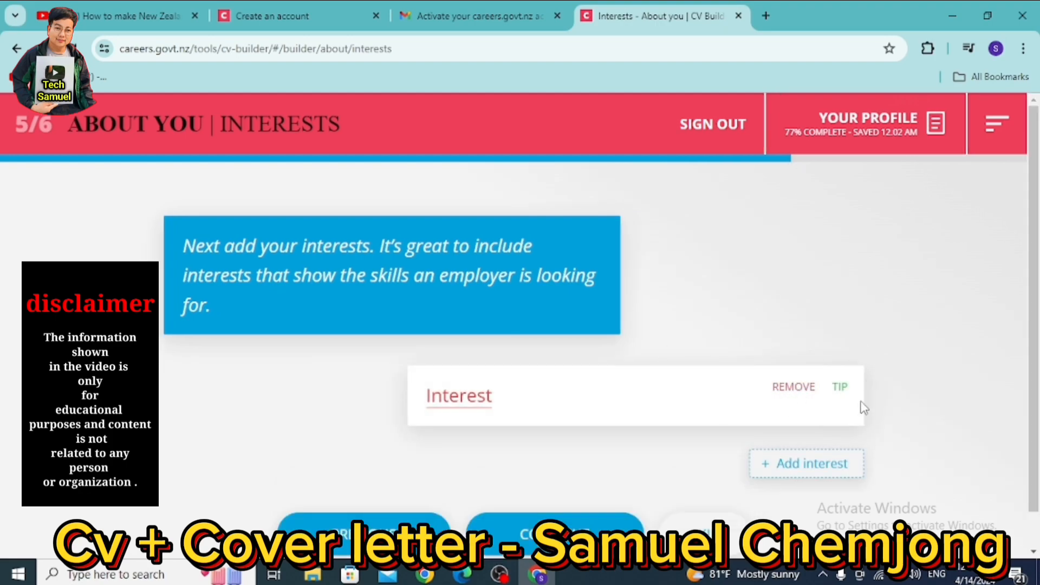
left_click(449, 394)
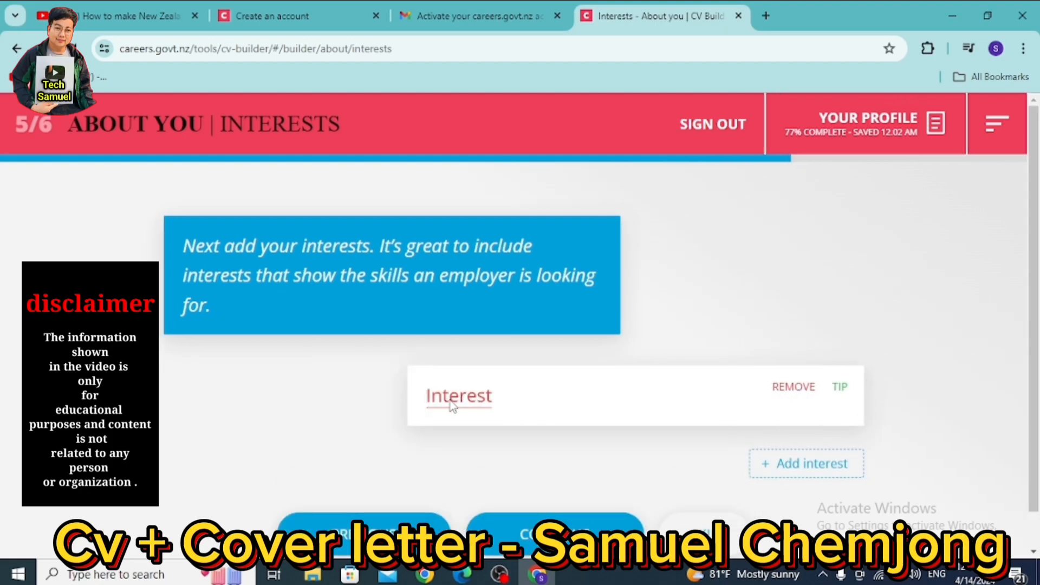
type("Cooking , ")
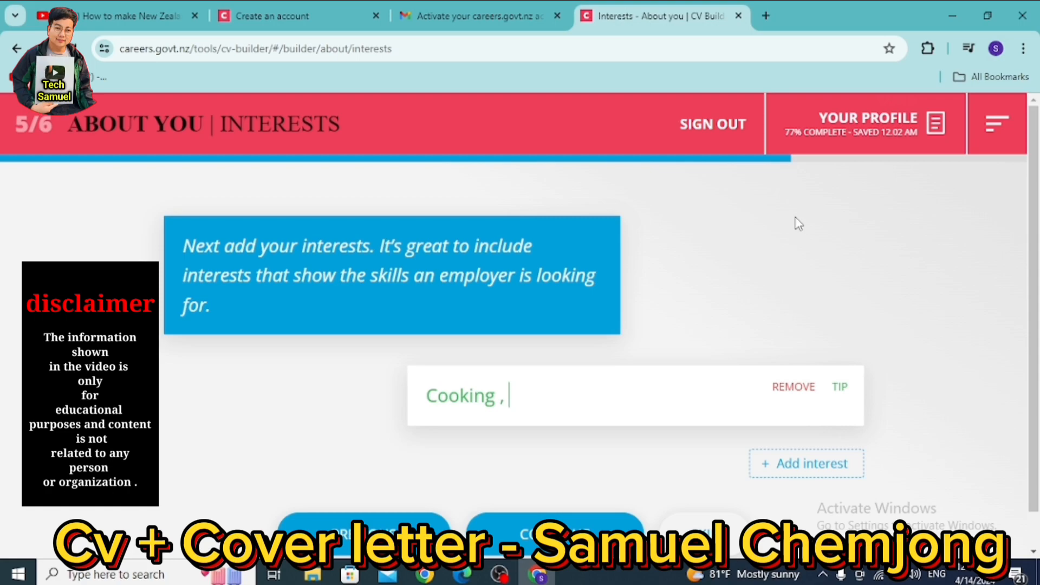
type("leade")
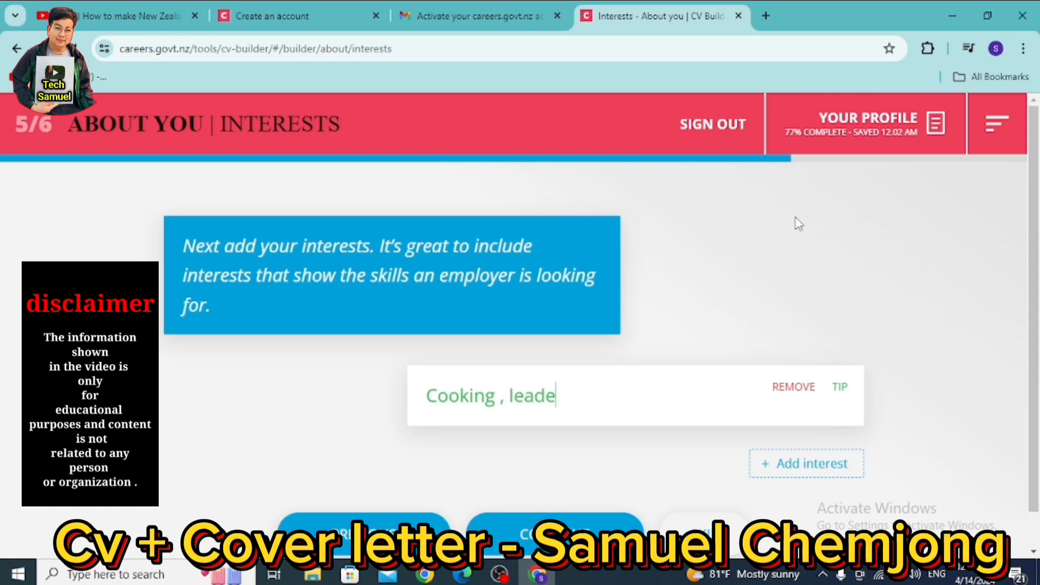
type("rship")
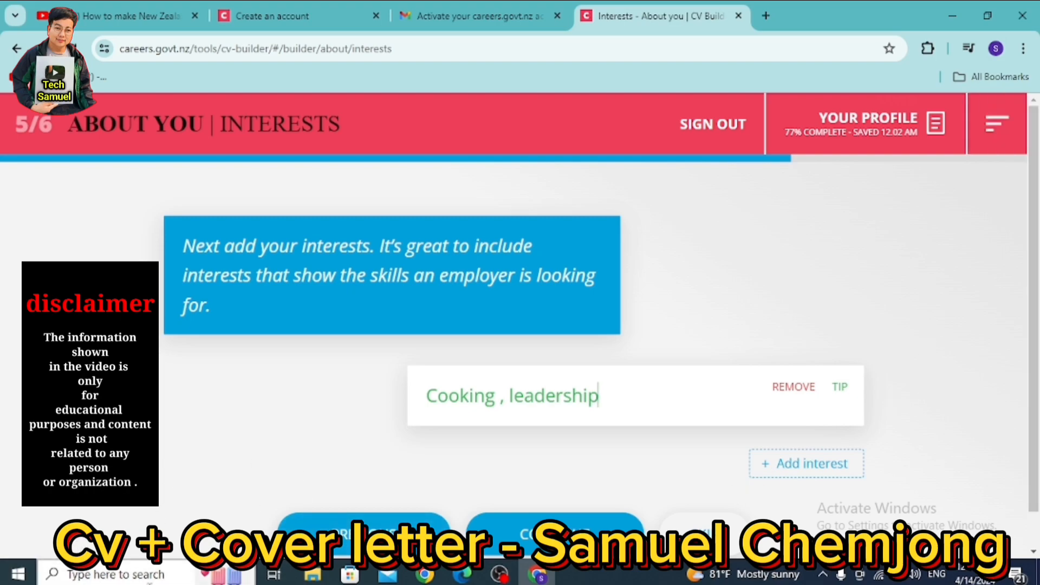
left_click(566, 527)
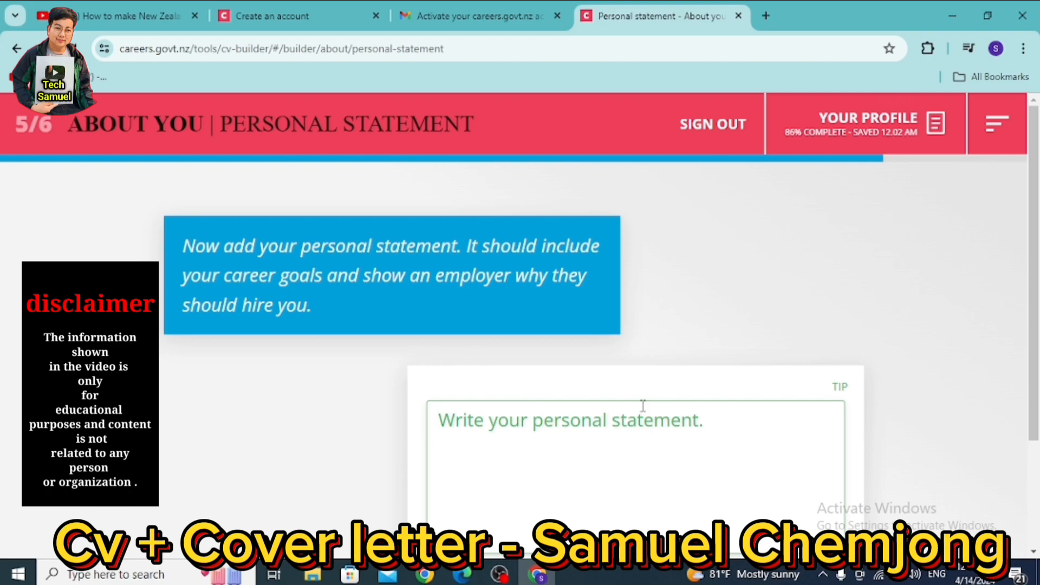
- Write 'i have a cooking skills' as the personal statement and save it
type("i")
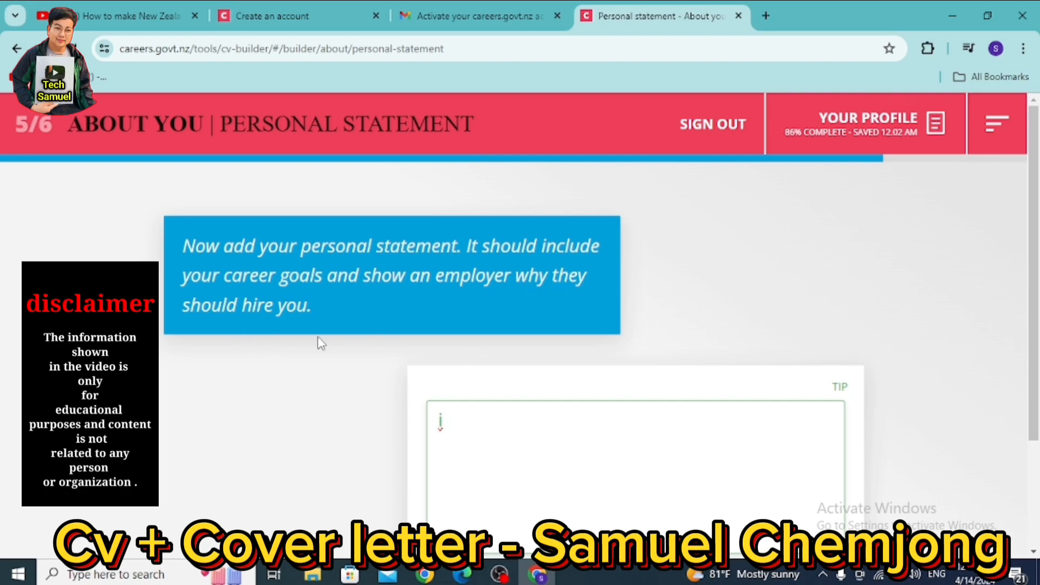
key("BackSpace")
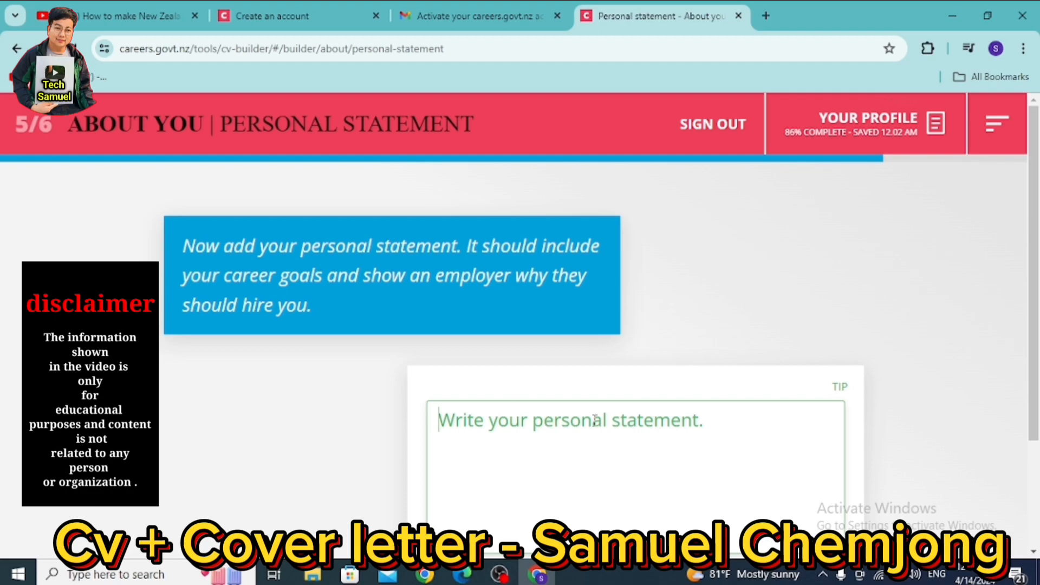
scroll(622, 448, "down", 3)
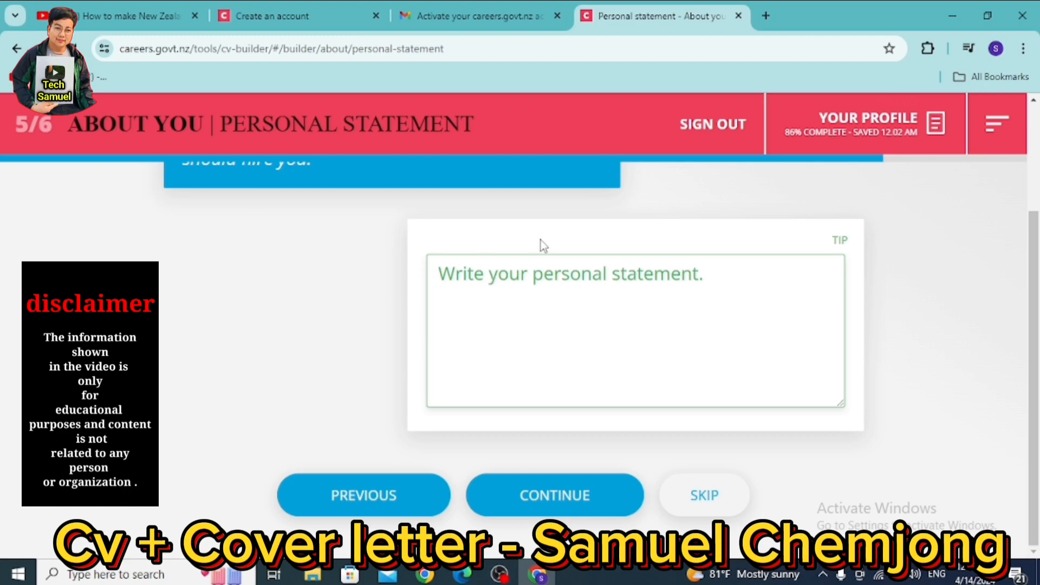
type("i")
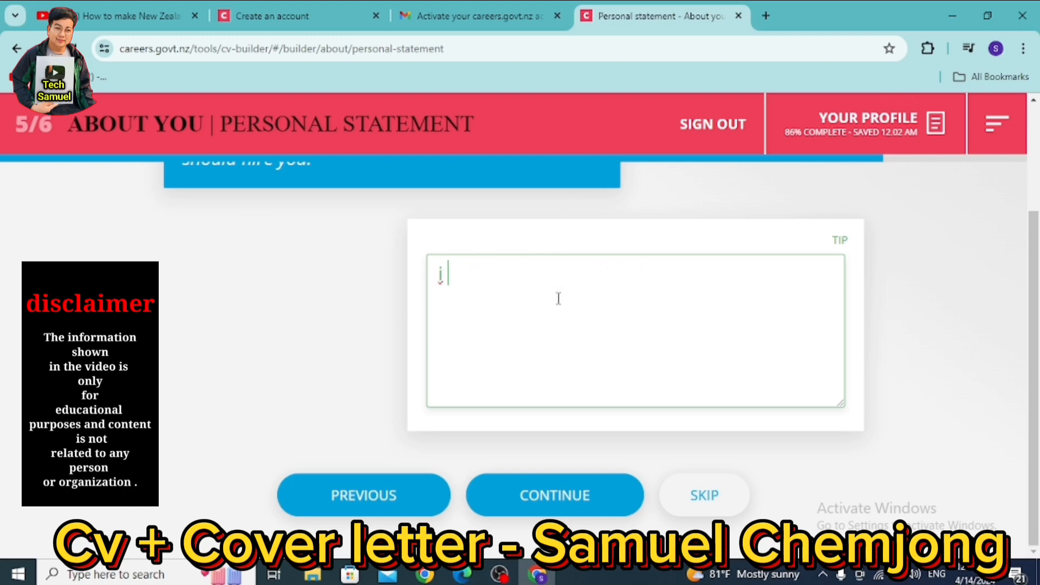
type(" have a c")
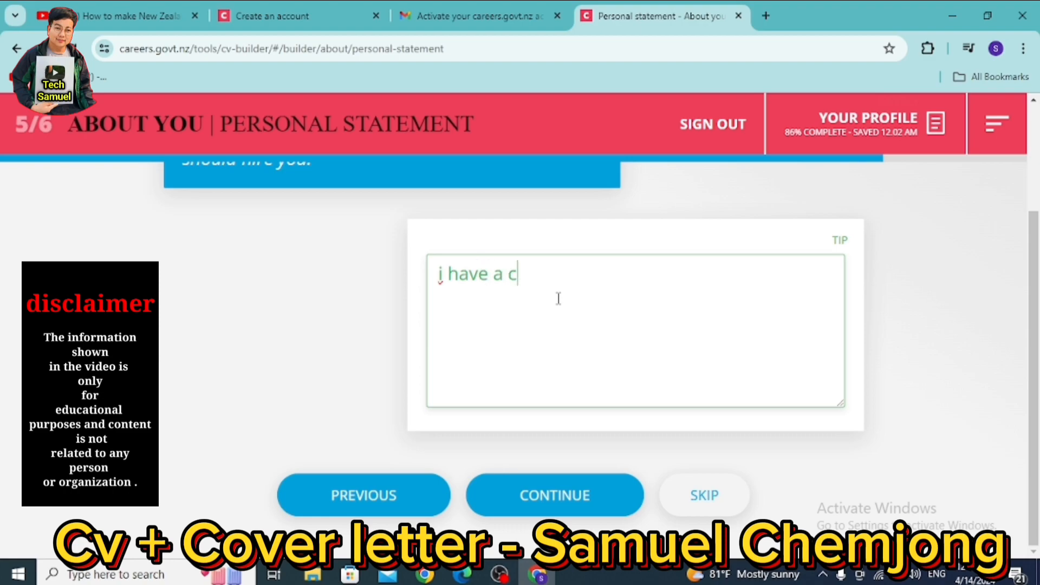
type("ooking ")
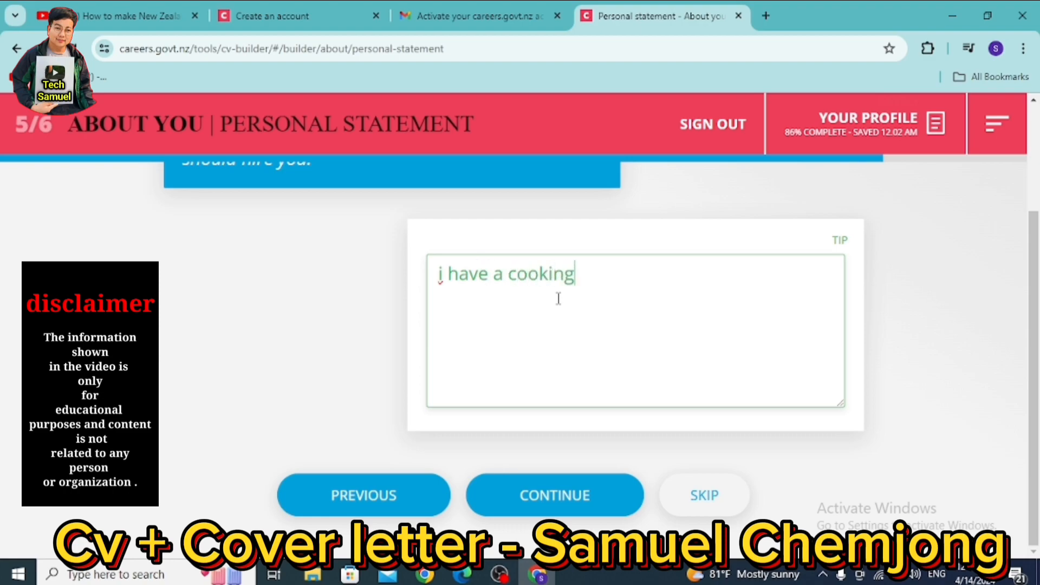
type("skills")
left_click(539, 504)
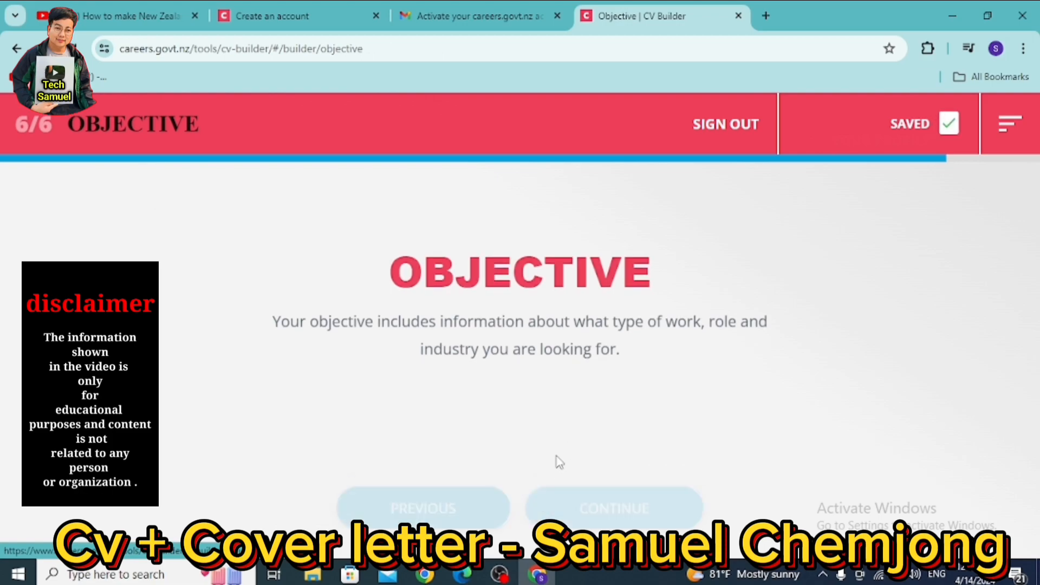
- Choose Full-time as the work frequency in the objective
left_click(607, 496)
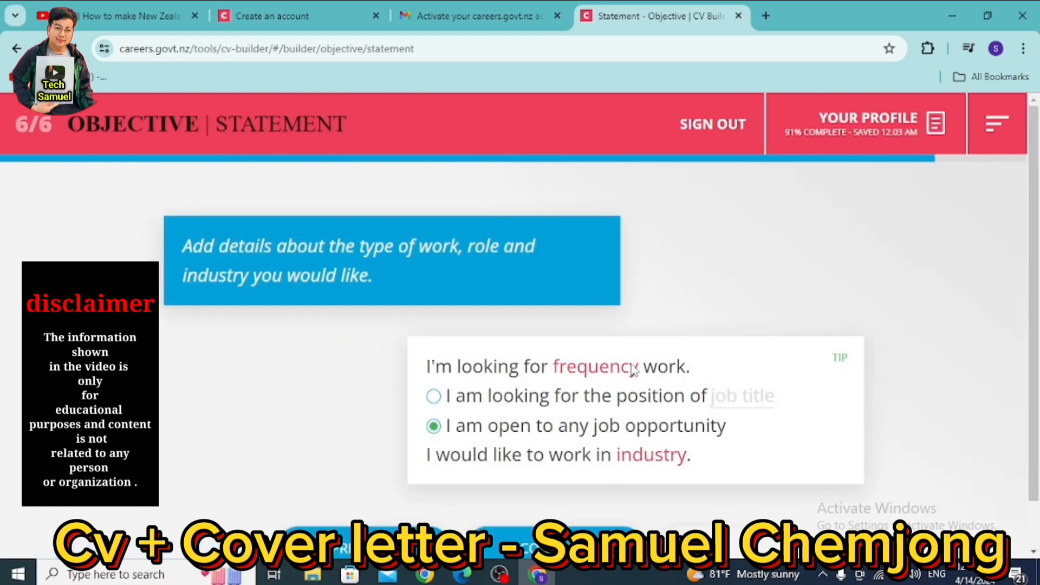
left_click(576, 371)
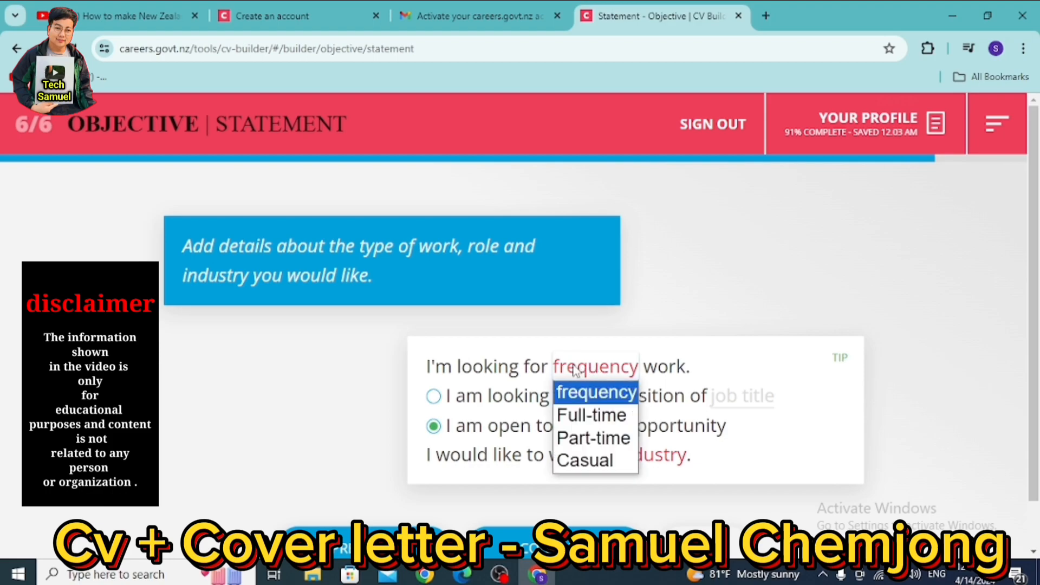
key("Down")
key("Down")
key("Down")
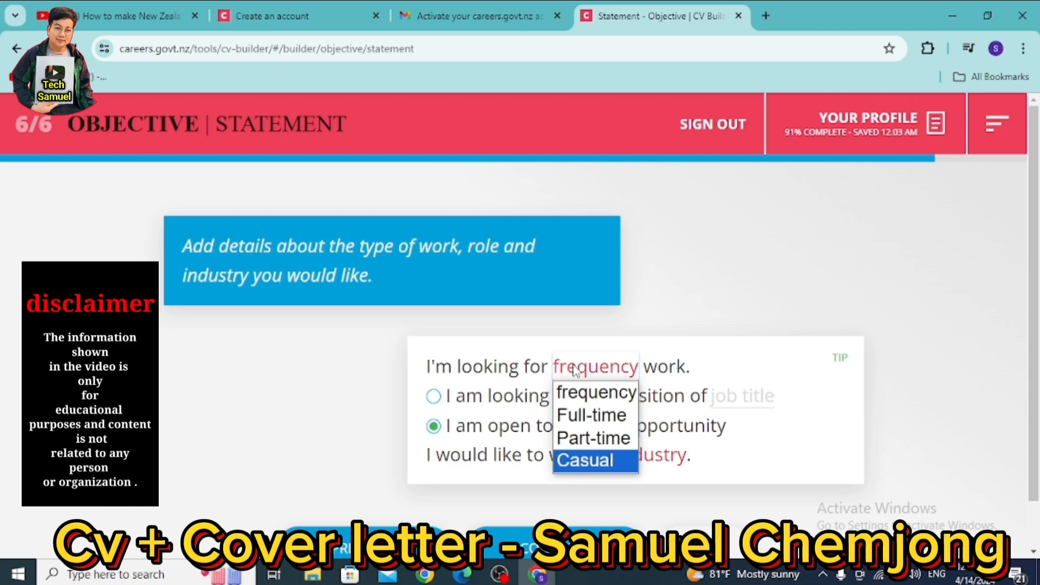
key("Up")
key("Up")
key("Up")
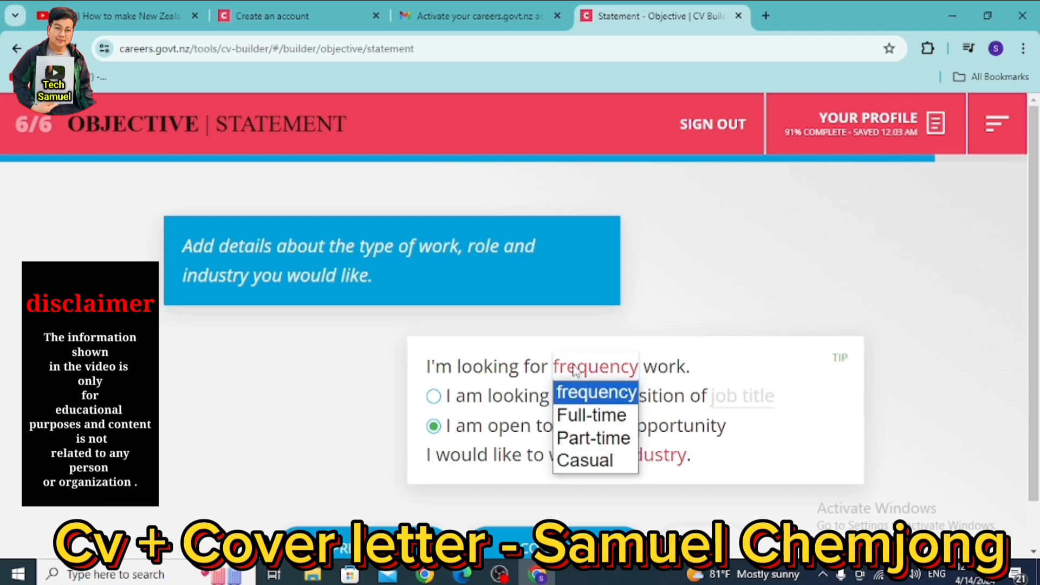
left_click(587, 415)
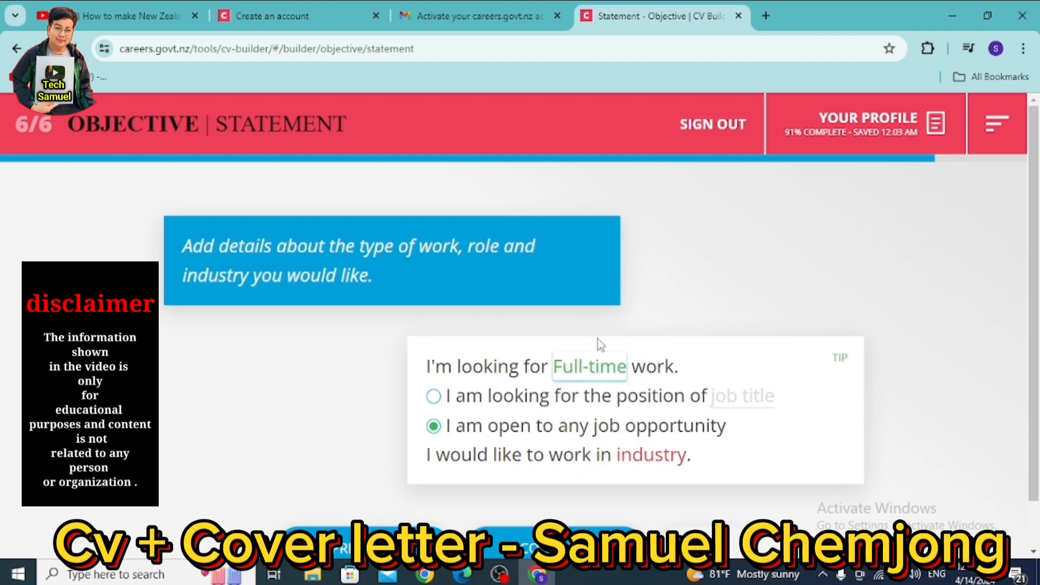
- Specify chef as the position in Farming, fishing, forestry and mining, and finish the objective
left_click(732, 395)
left_click(433, 396)
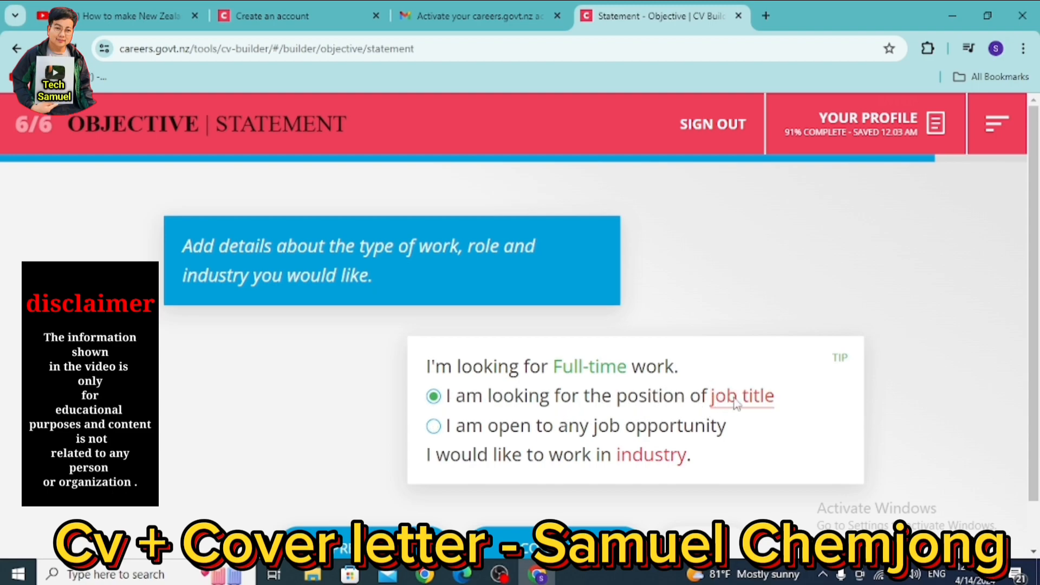
type("chef")
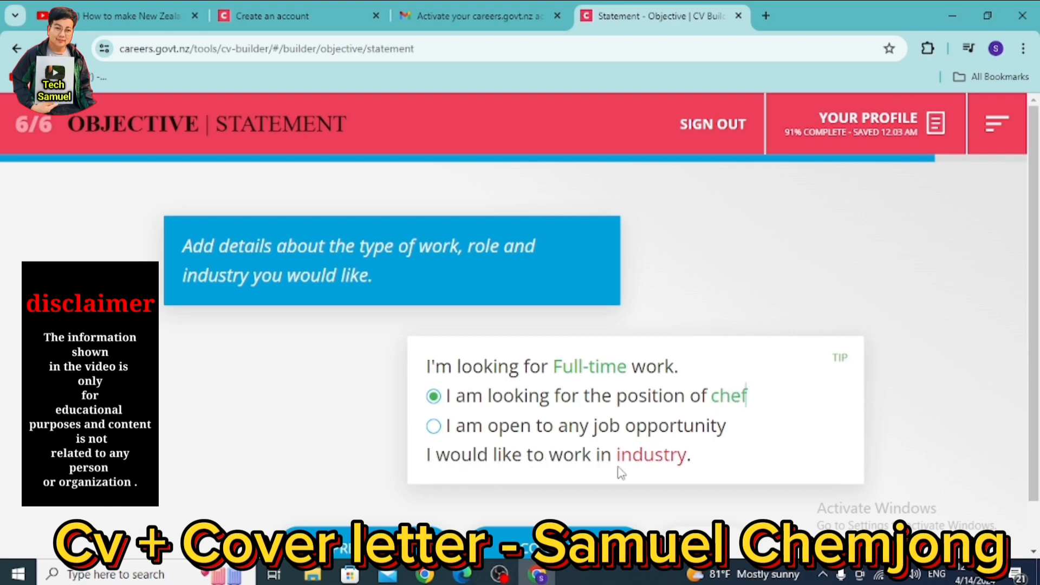
left_click(646, 456)
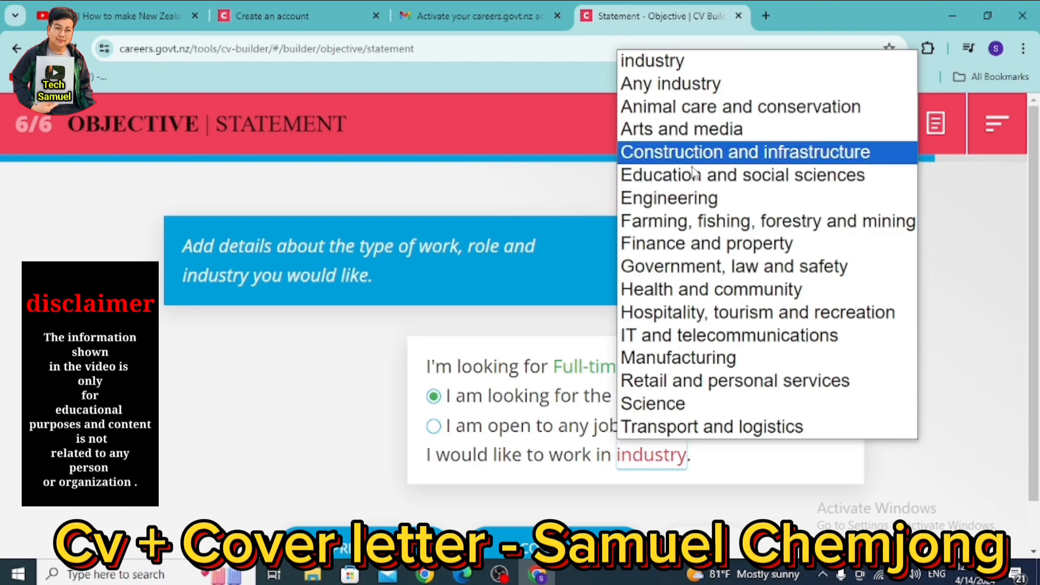
left_click(733, 223)
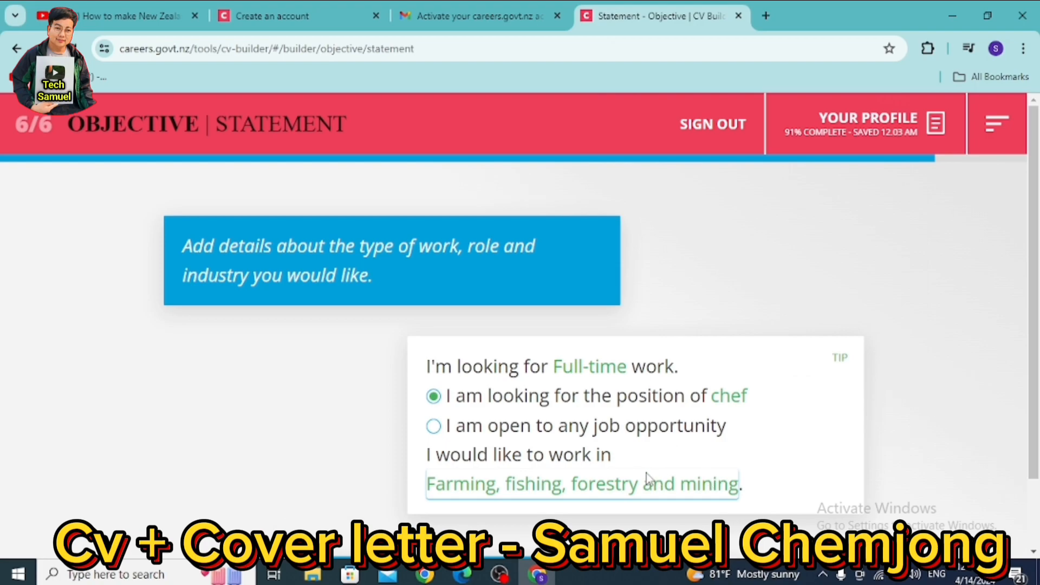
scroll(596, 477, "down", 1)
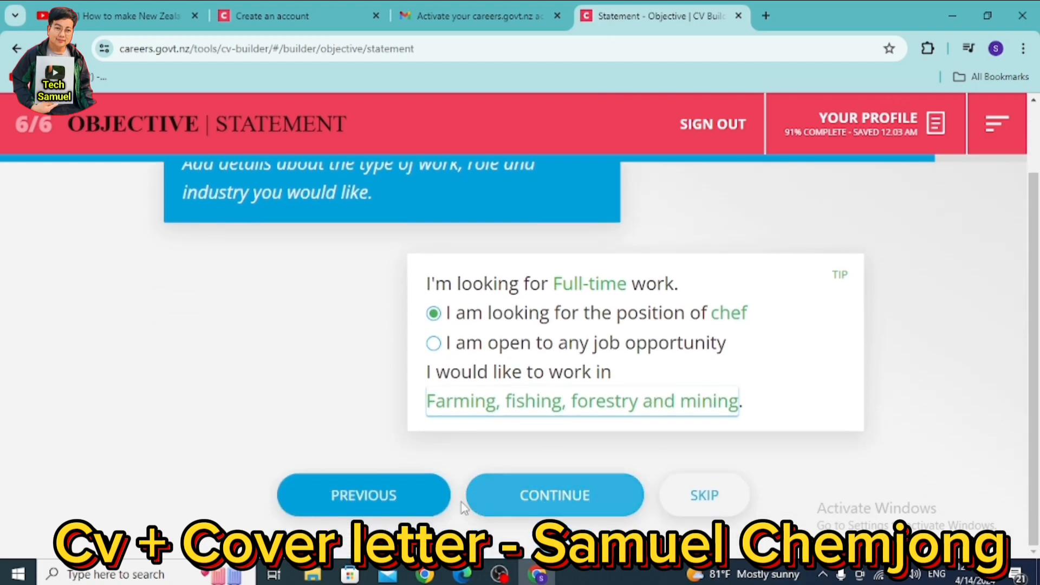
left_click(551, 495)
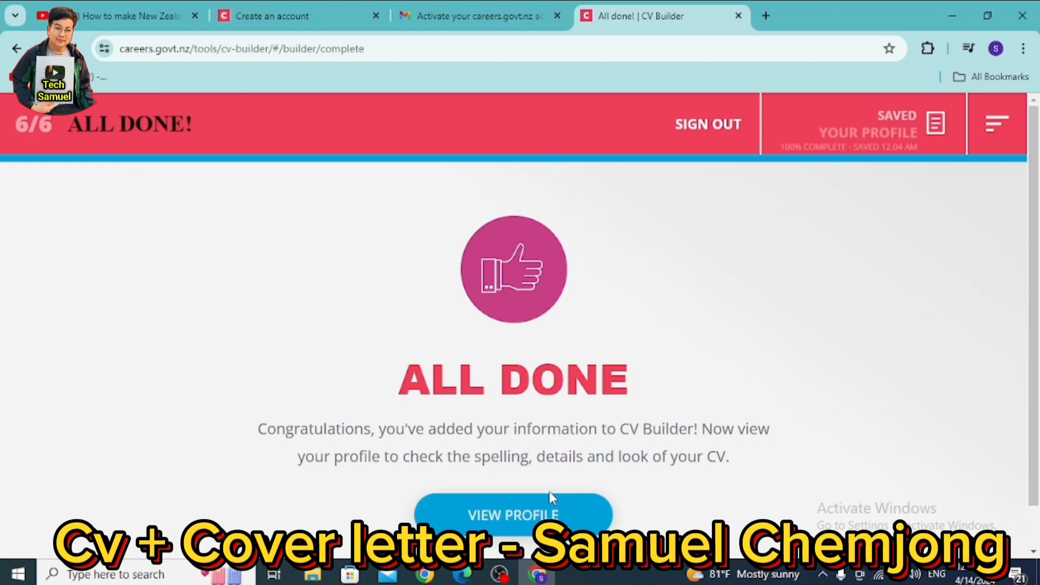
- Open the completed profile preview and scroll through all its sections and back to the top
scroll(550, 492, "down", 1)
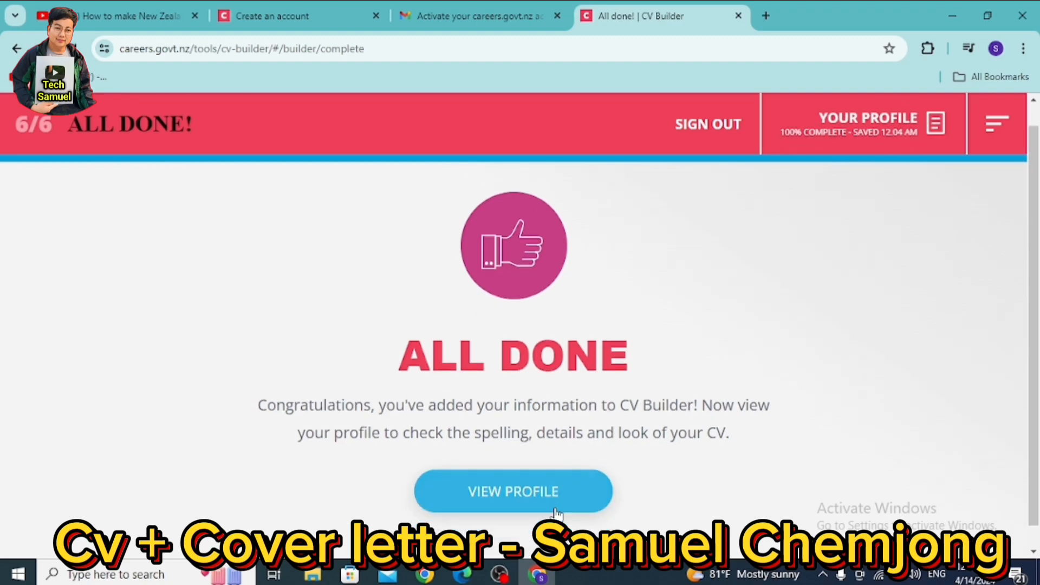
left_click(492, 471)
scroll(493, 465, "down", 3)
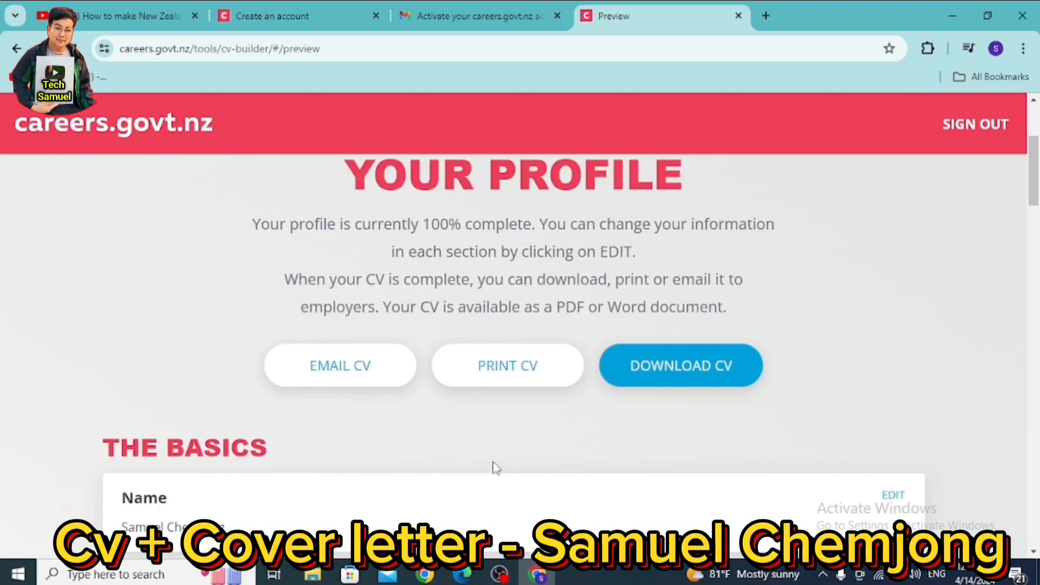
scroll(496, 447, "down", 10)
scroll(496, 444, "up", 4)
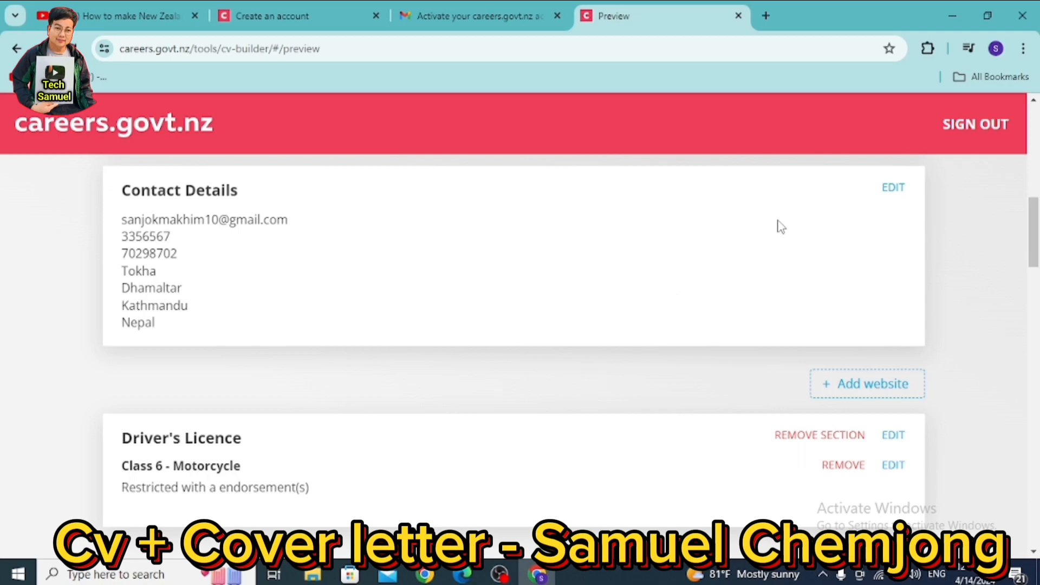
scroll(316, 262, "down", 15)
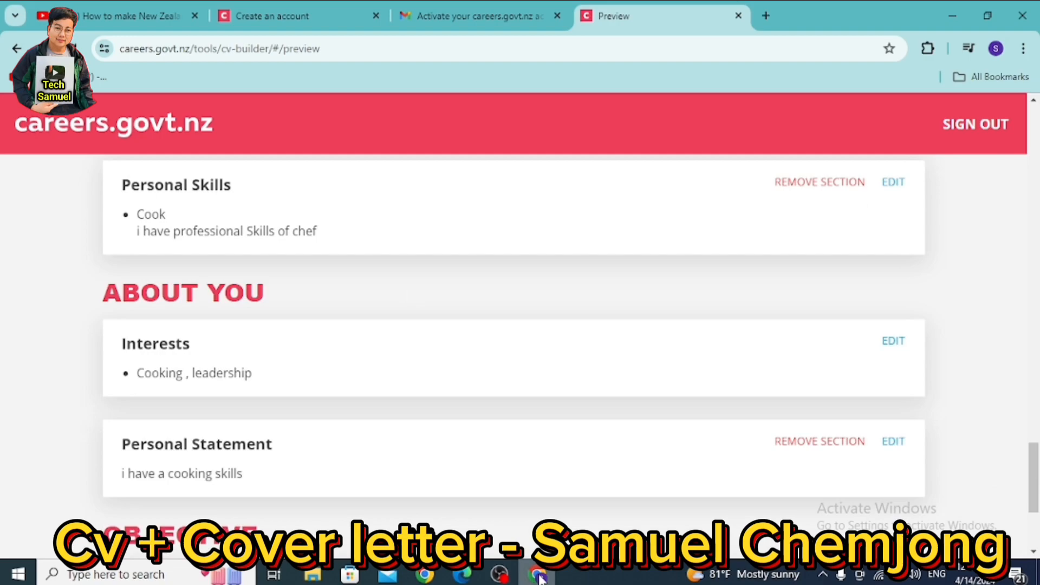
scroll(505, 385, "up", 5)
scroll(511, 388, "up", 5)
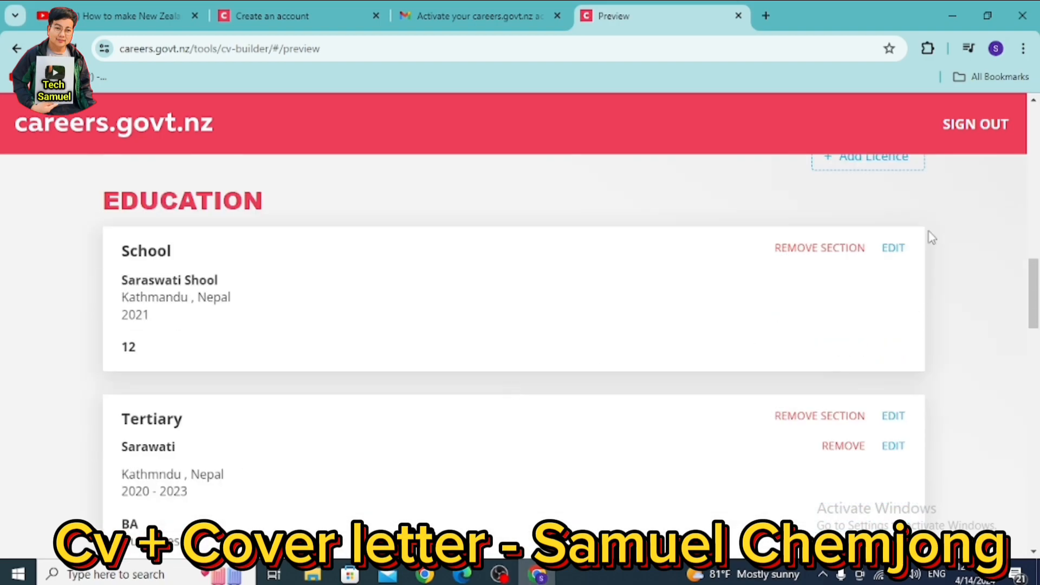
scroll(650, 369, "up", 10)
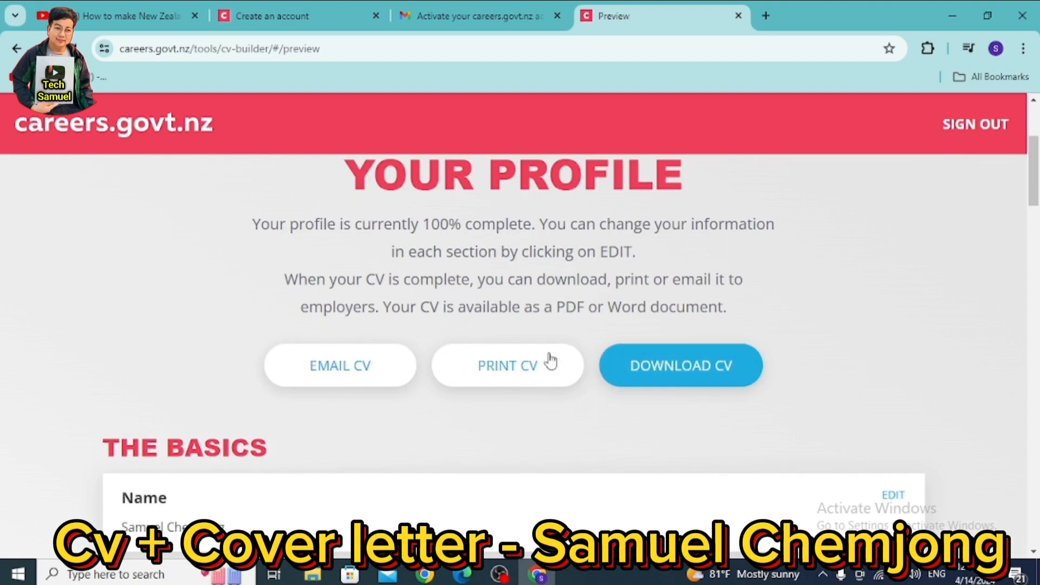
- Download the CV as a PDF and open the downloaded file from Chrome's downloads list
left_click(679, 375)
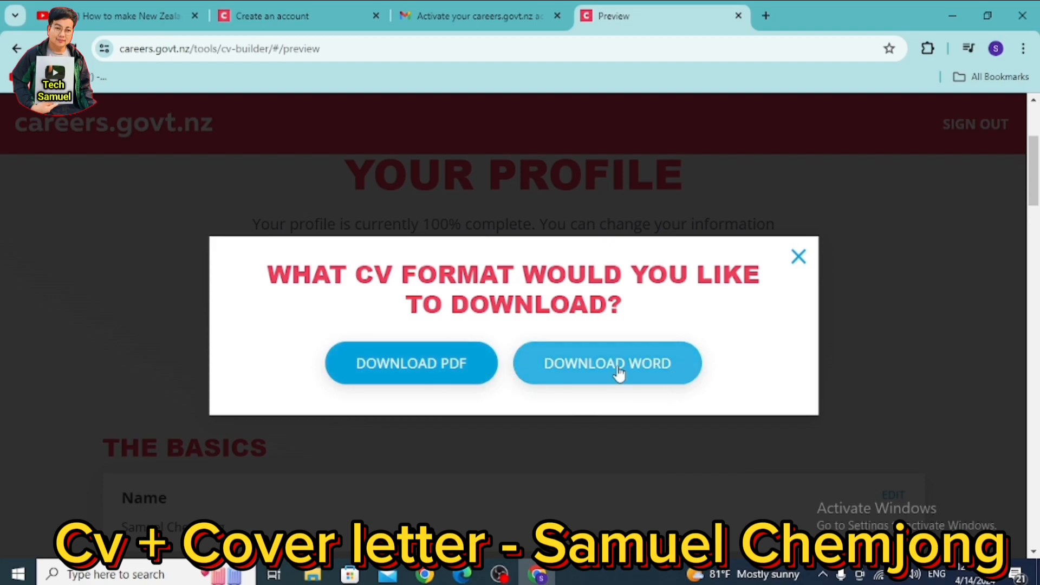
left_click(408, 364)
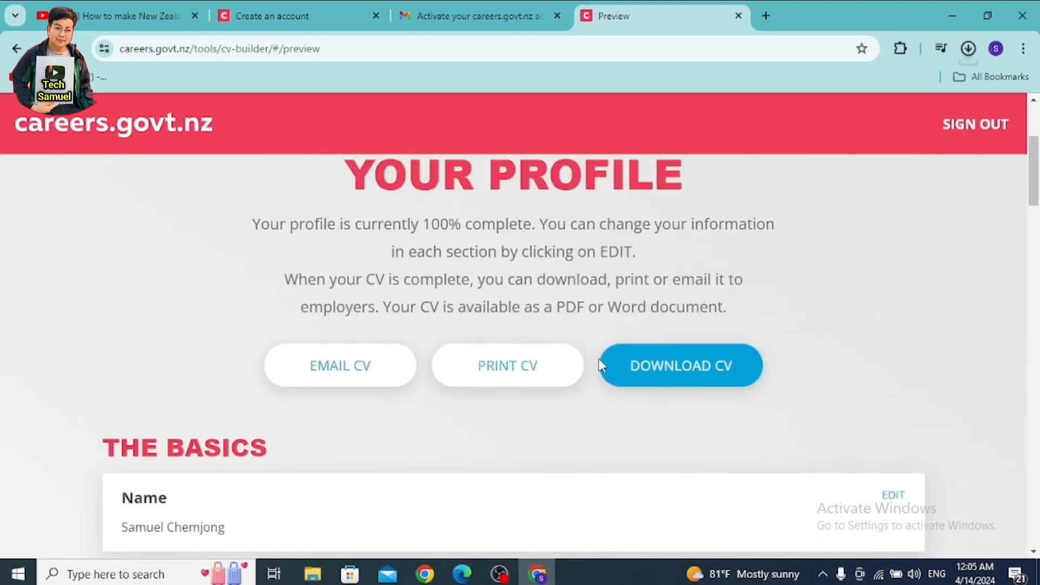
left_click(965, 55)
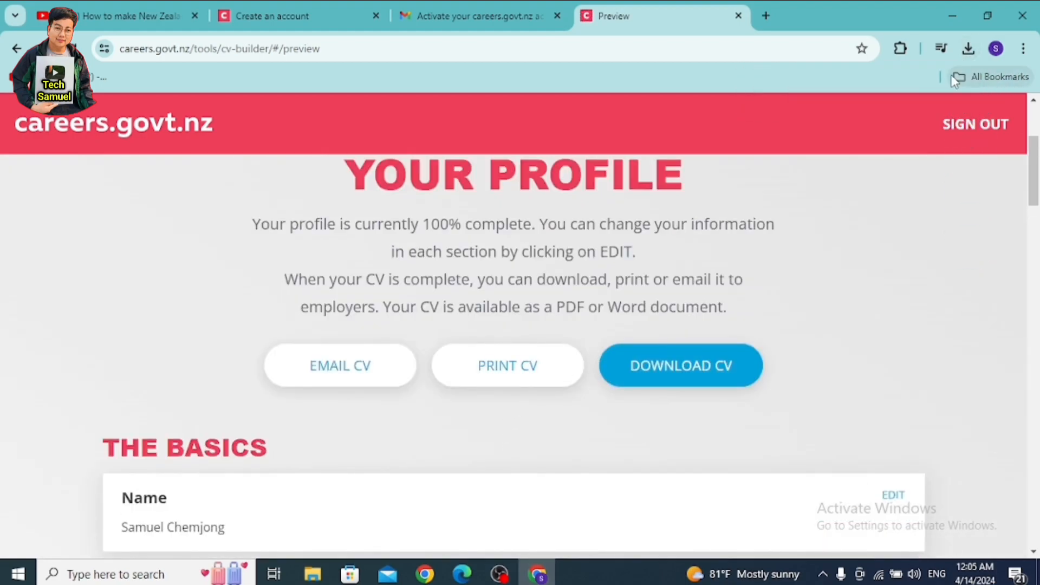
left_click(966, 55)
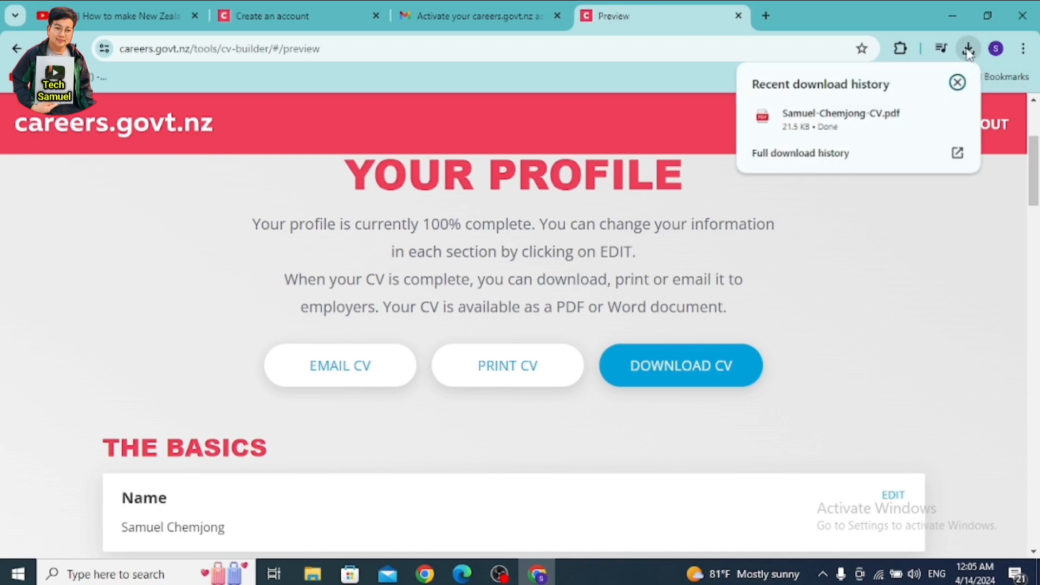
left_click(825, 119)
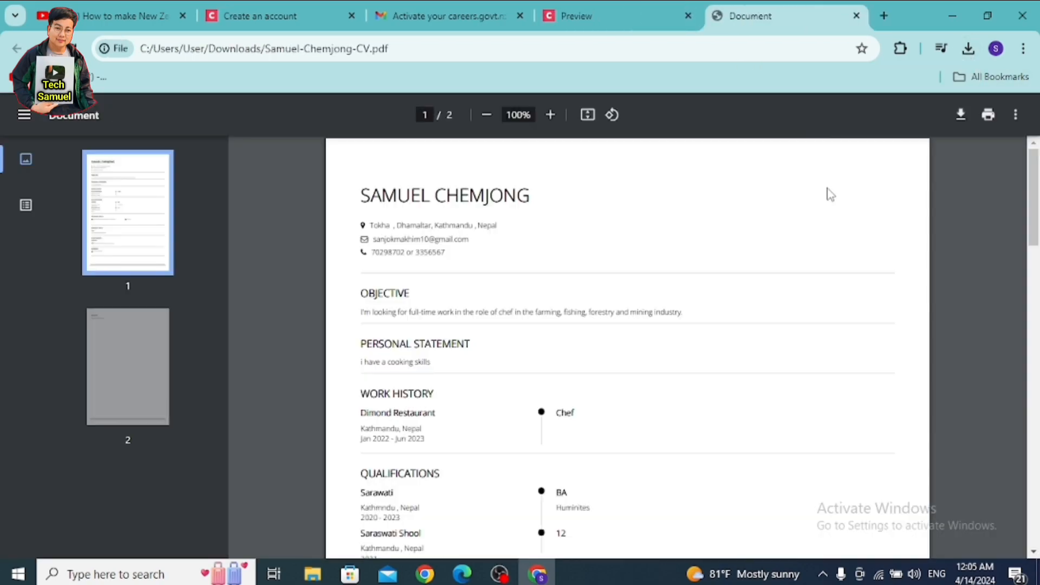
scroll(853, 260, "down", 5)
scroll(853, 260, "up", 6)
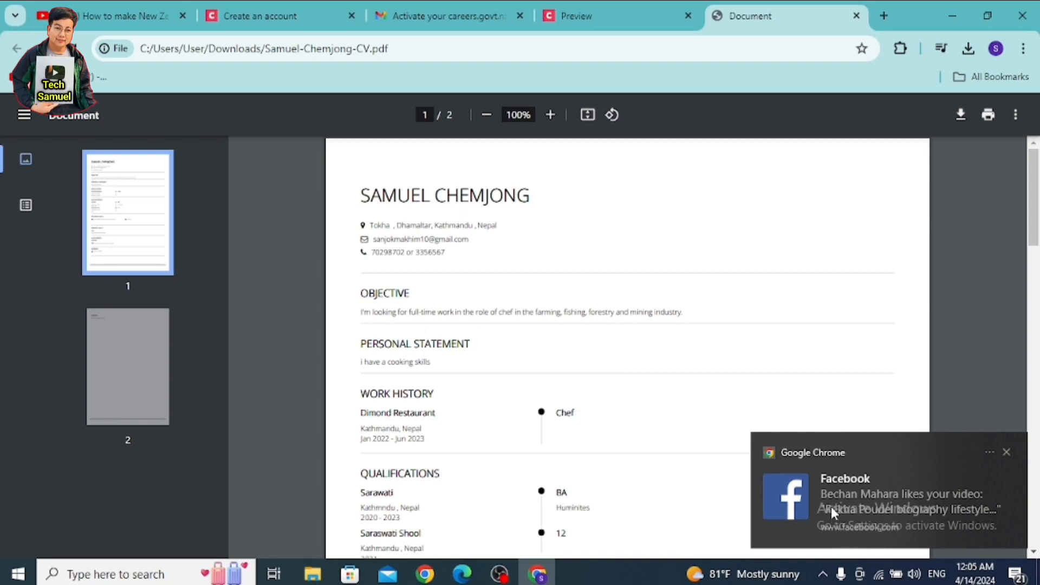
scroll(662, 355, "down", 5)
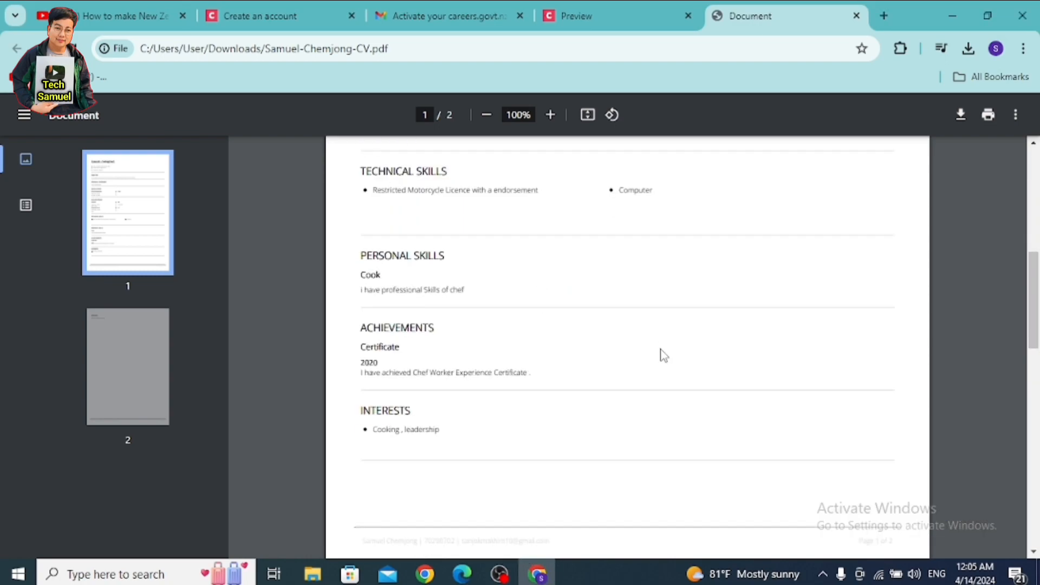
scroll(662, 355, "up", 5)
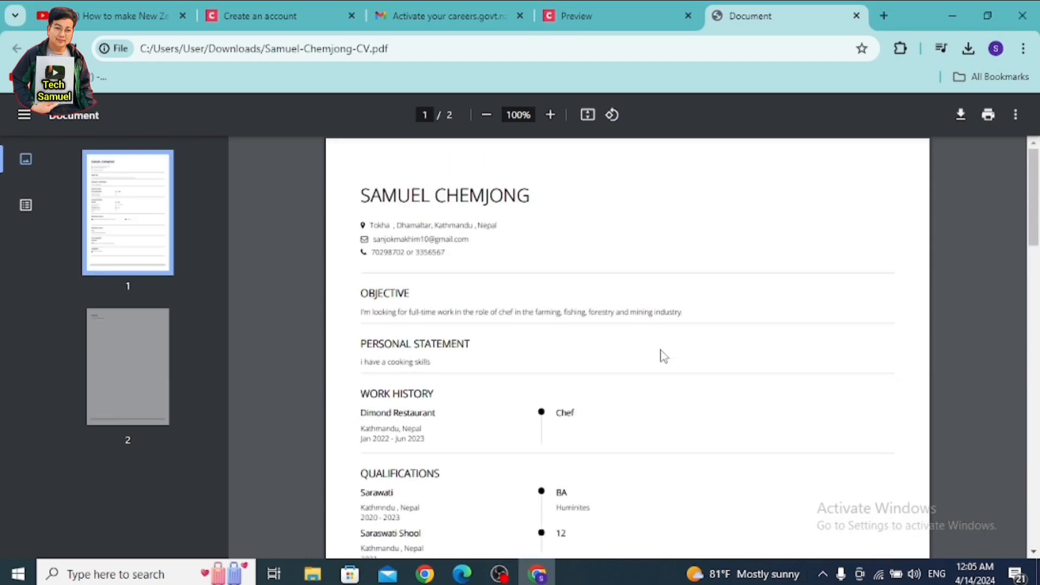